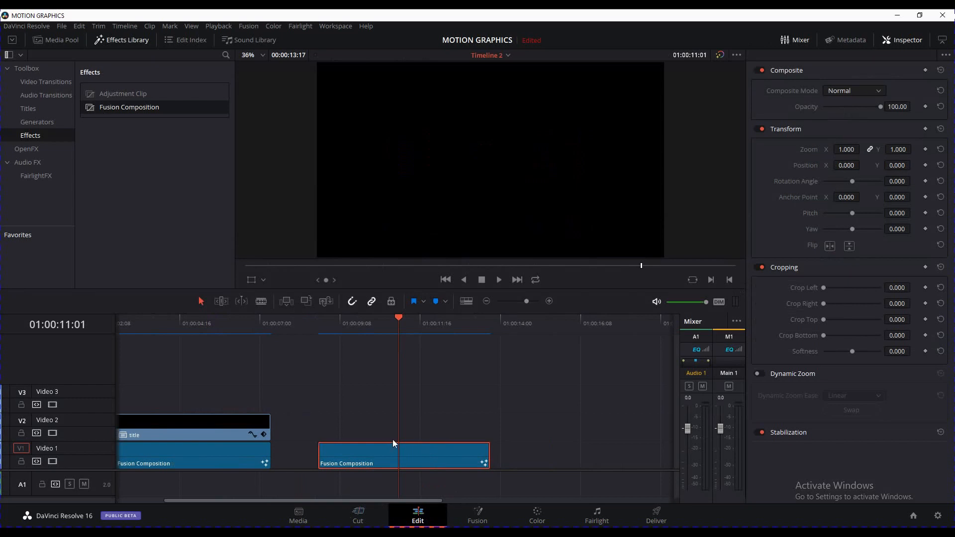
On the Fusion page, delete every existing node so only MediaOut1 remains
left_click(476, 515)
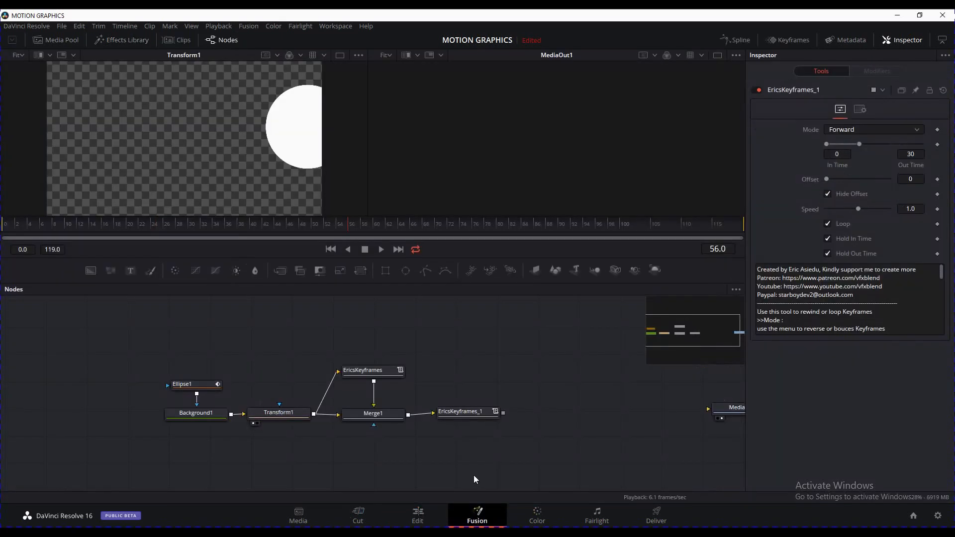
left_click_drag(537, 444, 155, 338)
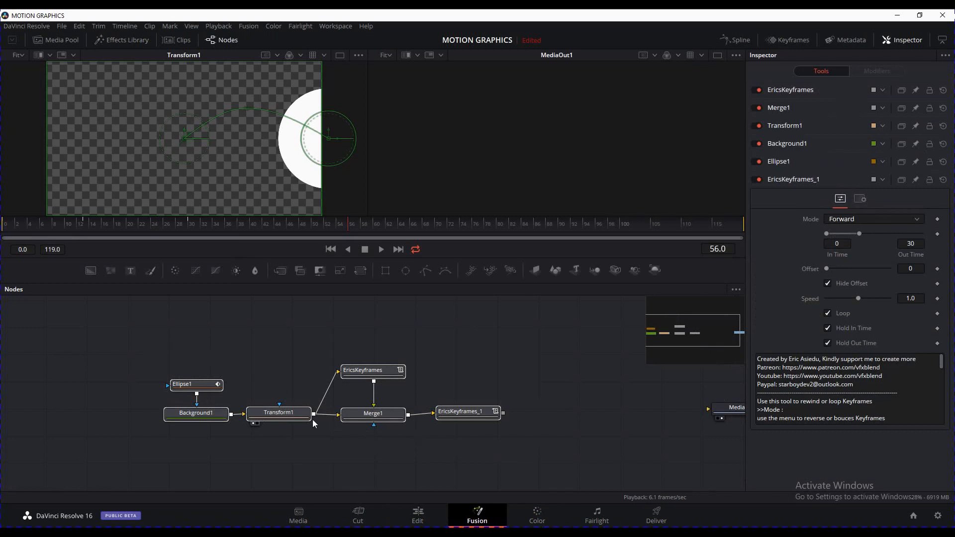
key("Delete")
left_click_drag(296, 403, 124, 403)
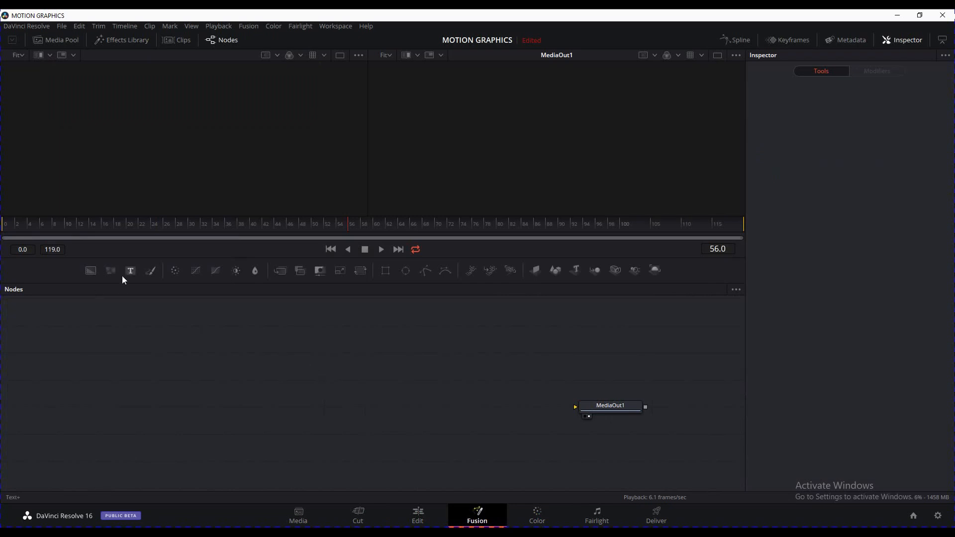
Add a Background node and show Background1 in the left viewer
left_click(93, 272)
left_click_drag(315, 378, 316, 378)
left_click_drag(331, 369, 228, 137)
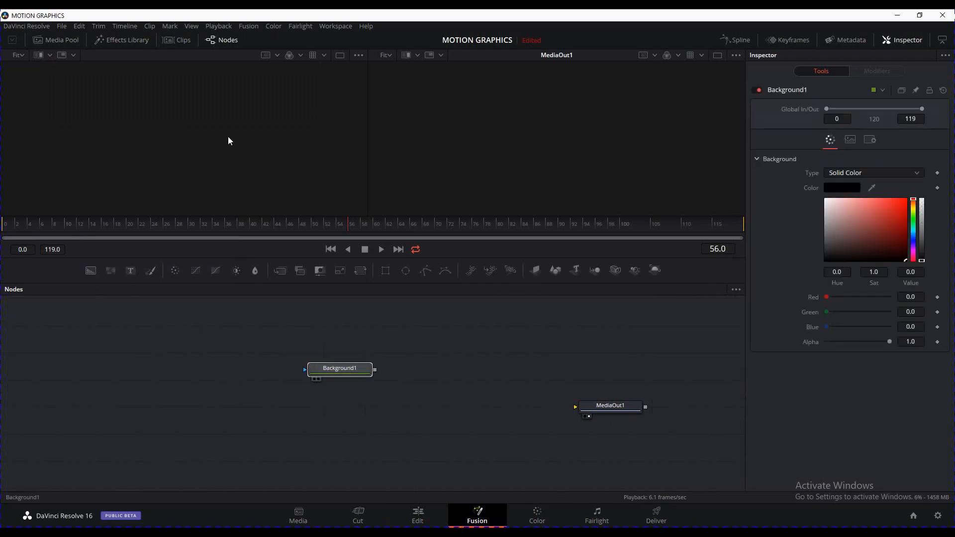
left_click_drag(351, 370, 264, 403)
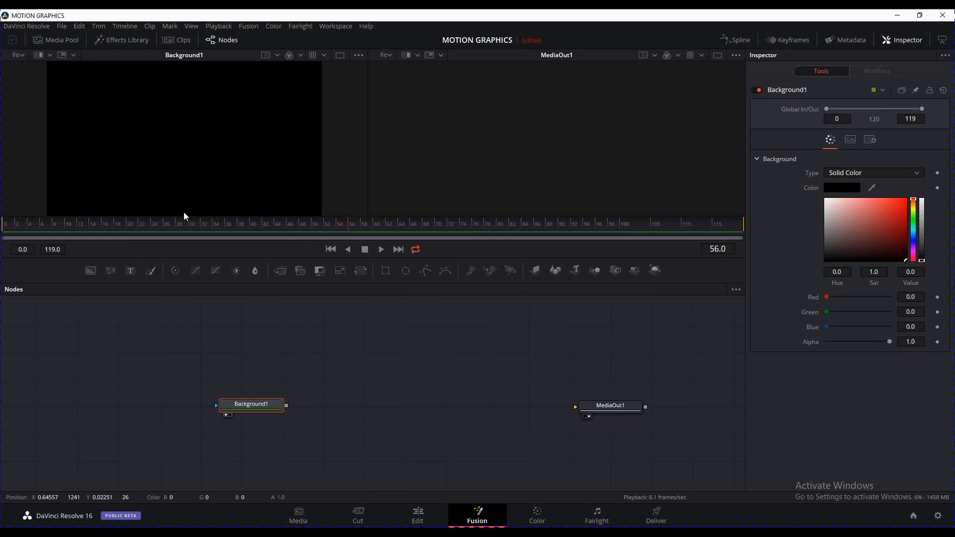
Turn off Auto Resolution in Background1's Image settings
left_click(851, 141)
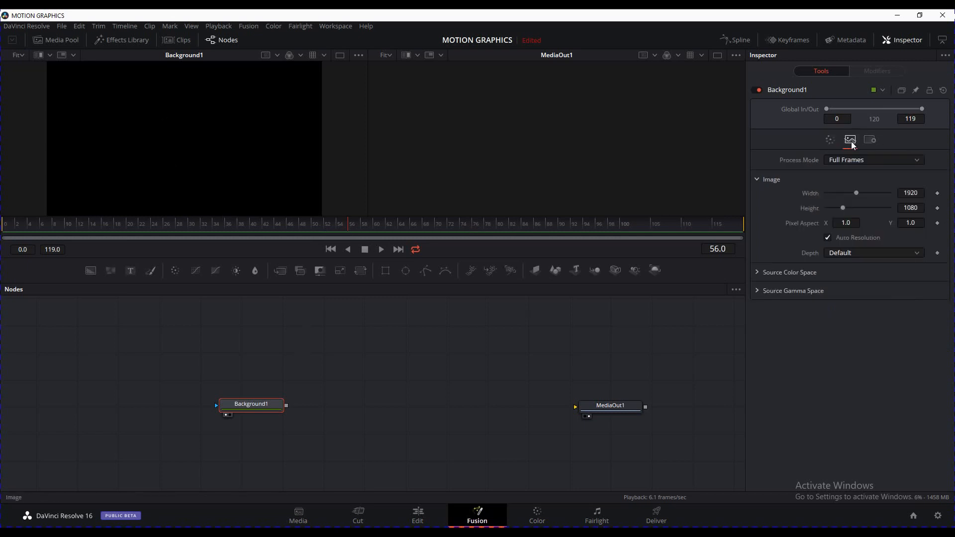
left_click(829, 239)
left_click_drag(857, 193, 848, 197)
left_click(836, 237)
left_click(849, 236)
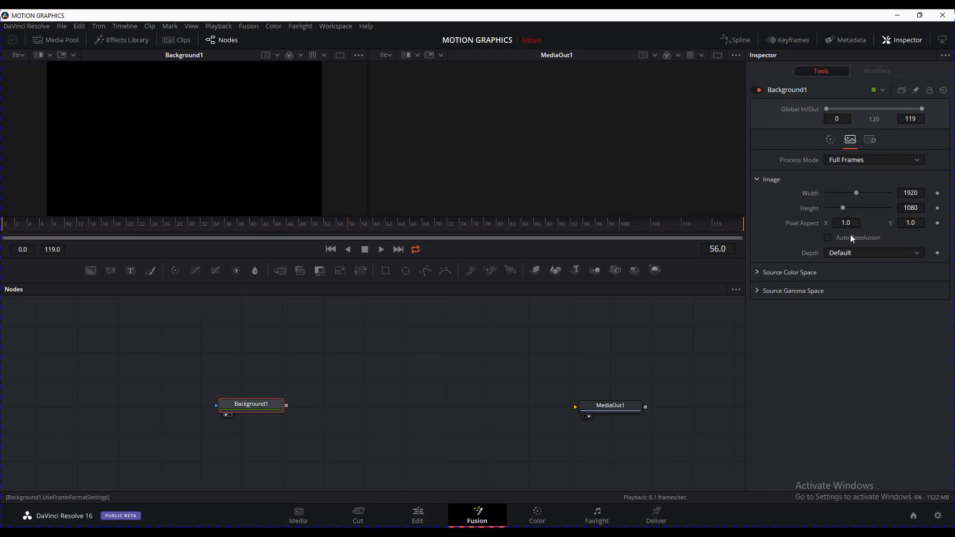
Set Background1's width to 50 and height to 200 pixels
left_click(919, 196)
type("1")
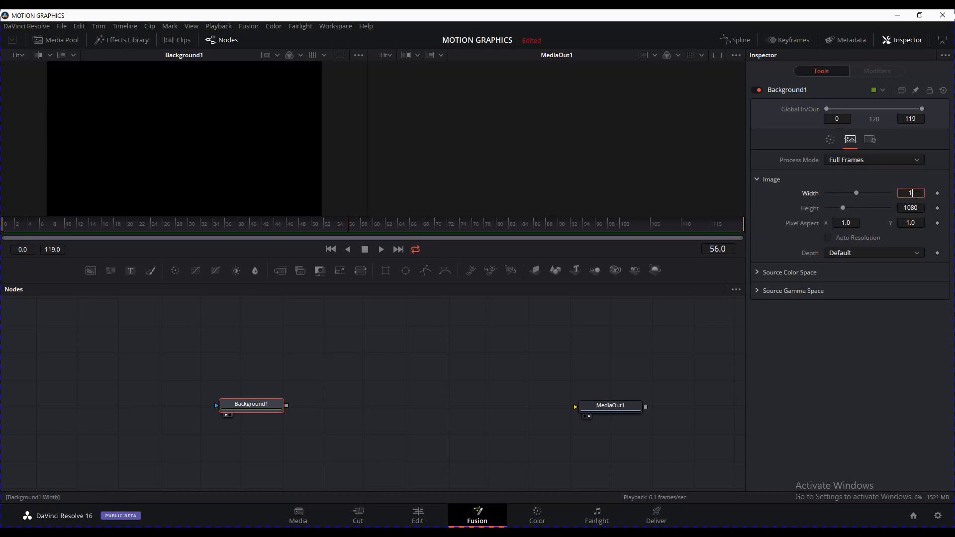
left_click_drag(916, 193, 901, 194)
type("50")
key("Tab")
type("200")
key("Tab")
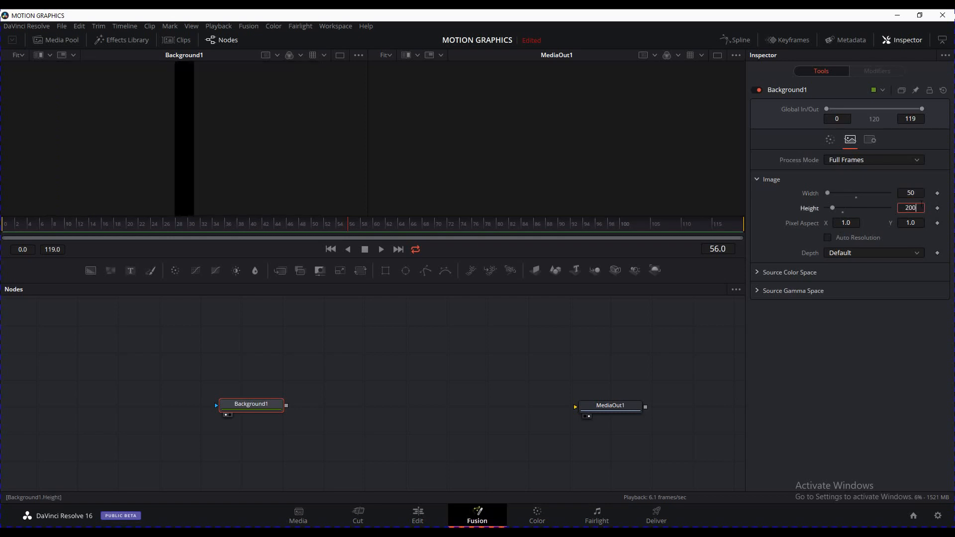
scroll(252, 145, "down", 3)
scroll(252, 144, "up", 2)
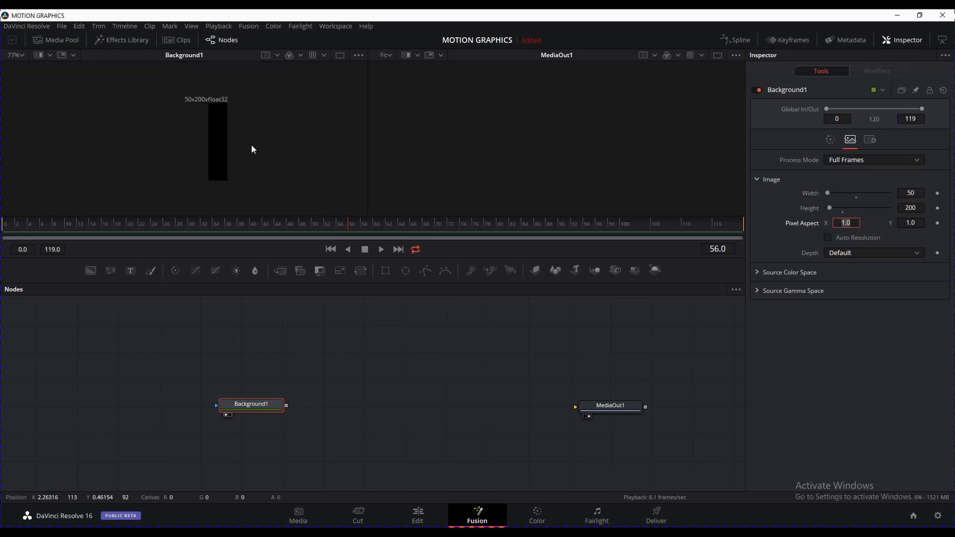
left_click_drag(263, 142, 243, 137)
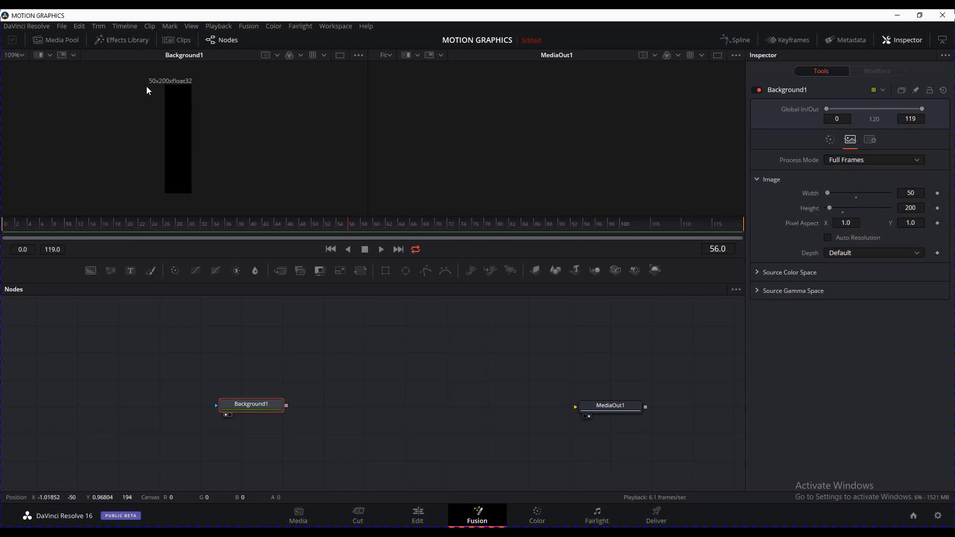
Switch Background1's fill type to Gradient, running vertically from the bar's bottom to top
left_click(830, 140)
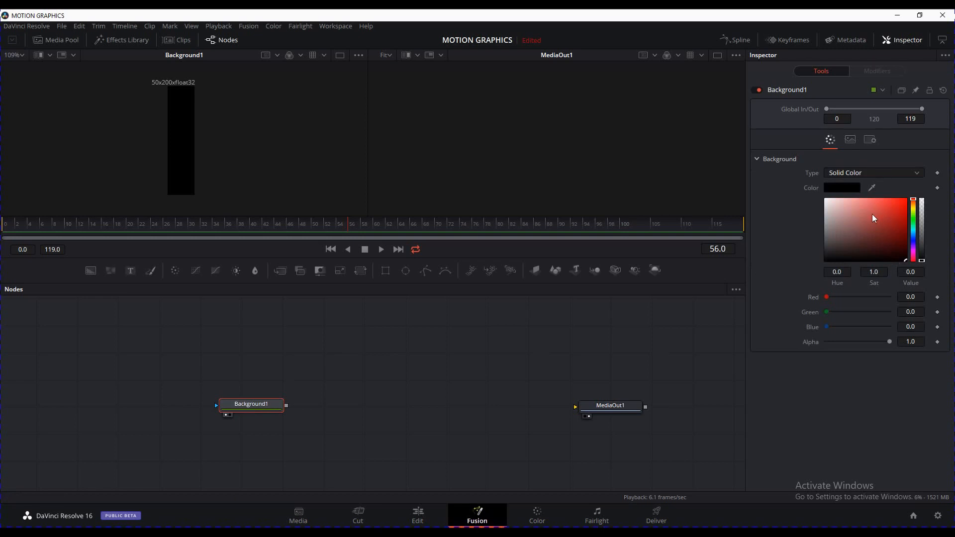
left_click_drag(872, 214, 813, 178)
left_click(884, 174)
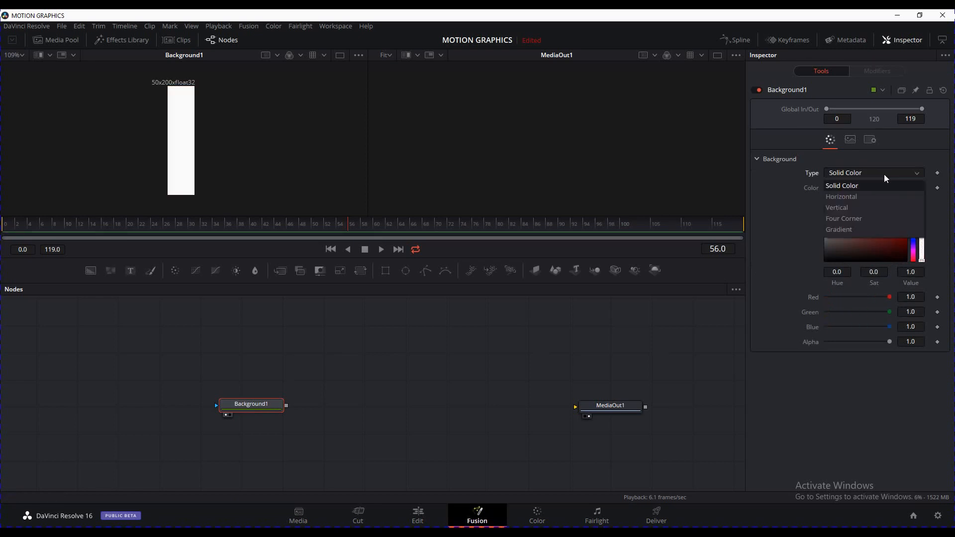
left_click(854, 229)
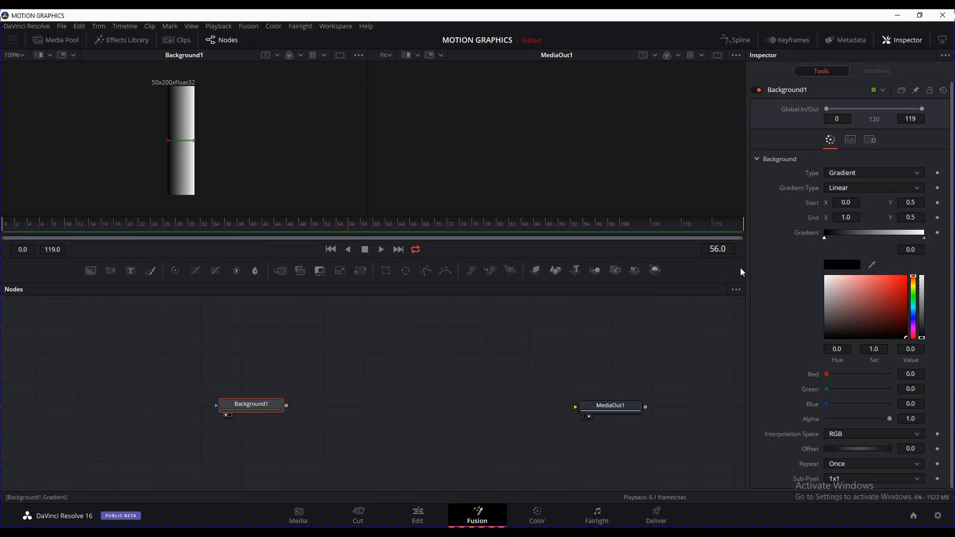
left_click_drag(169, 142, 183, 199)
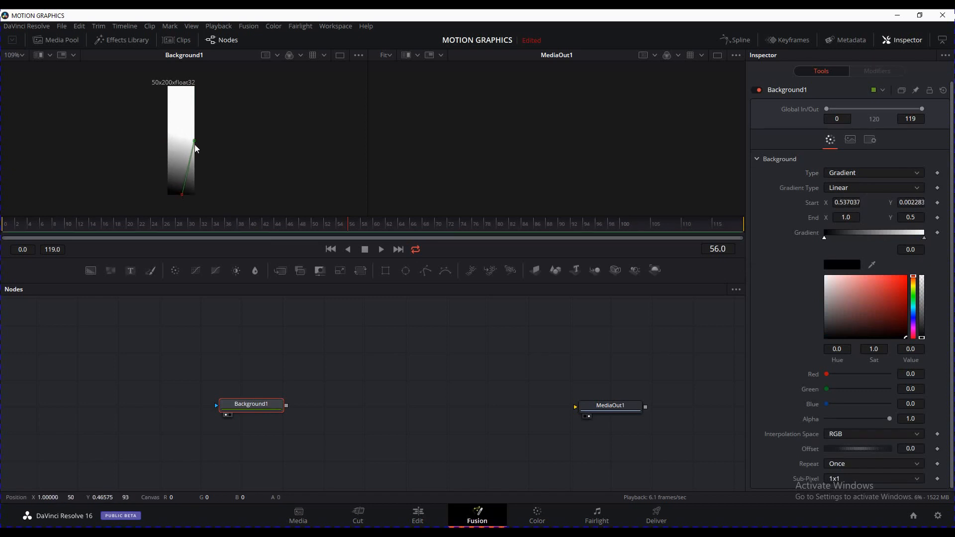
left_click_drag(195, 144, 181, 87)
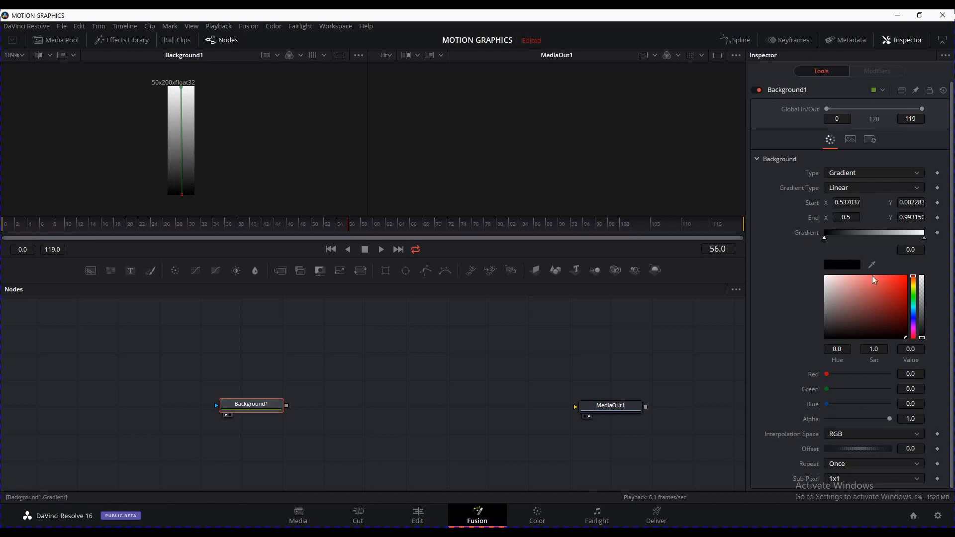
Colour the gradient's start stop dark green and end stop orange-yellow, then add a Rectangle mask
left_click(914, 297)
left_click_drag(904, 298, 906, 321)
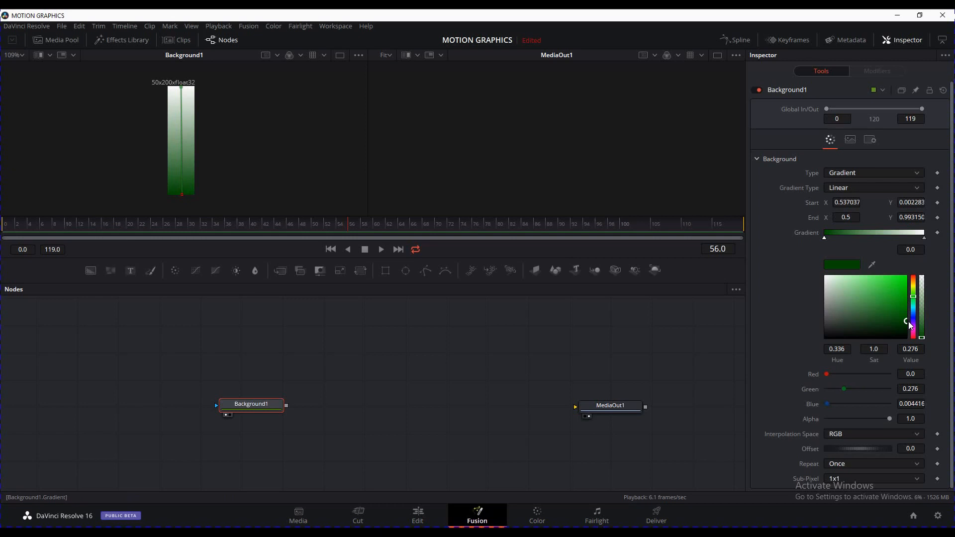
left_click(924, 238)
left_click(913, 285)
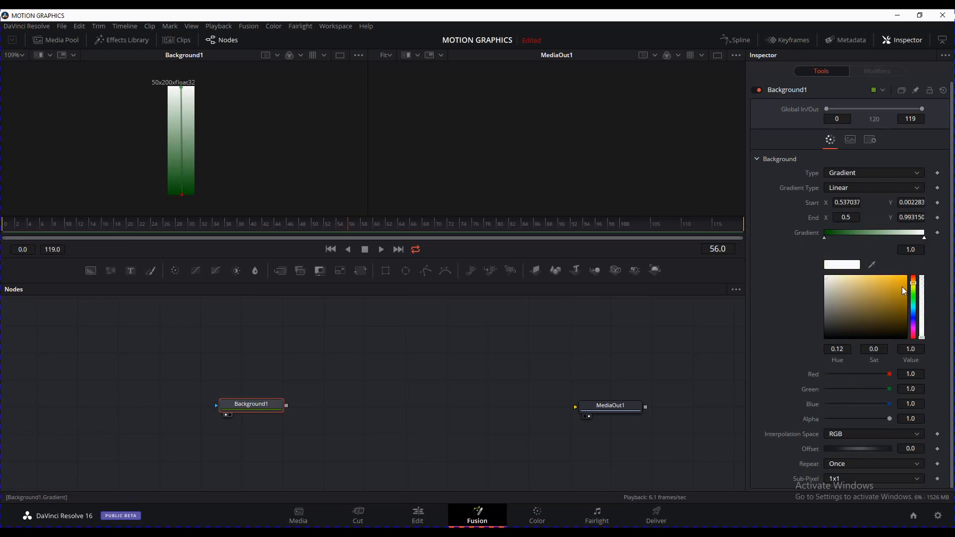
left_click_drag(902, 286, 912, 265)
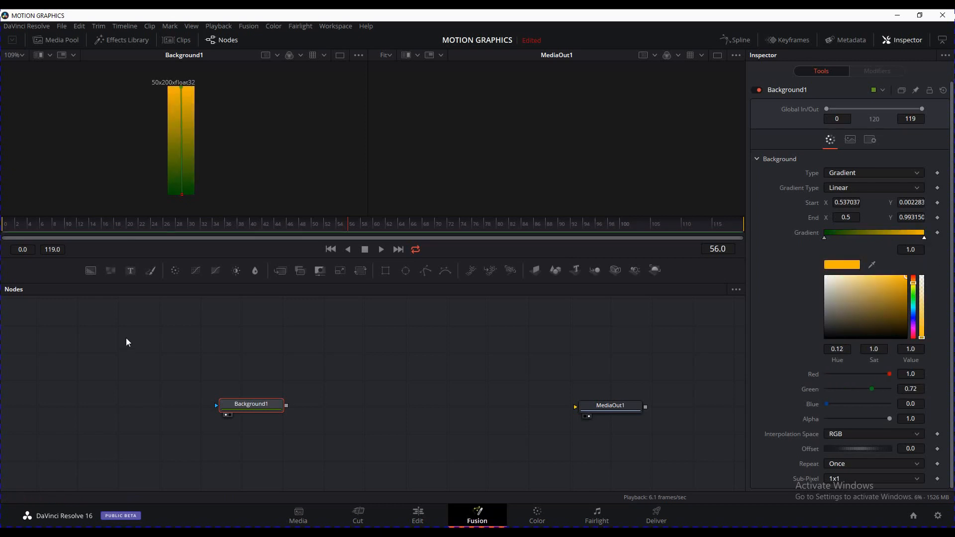
left_click(202, 338)
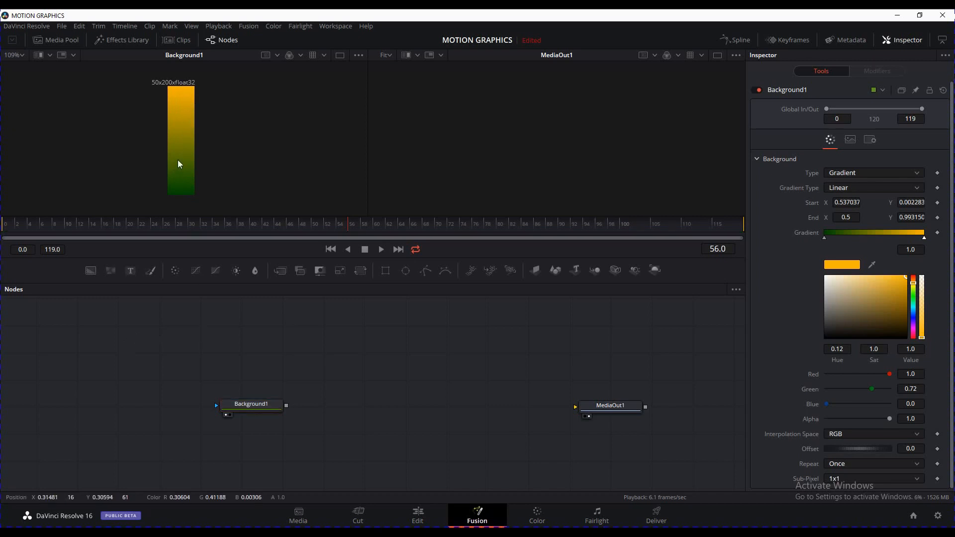
left_click(390, 271)
Enlarge Rectangle1 to about 1.03 height and move its centre to Y 0.514
left_click_drag(192, 135, 189, 85)
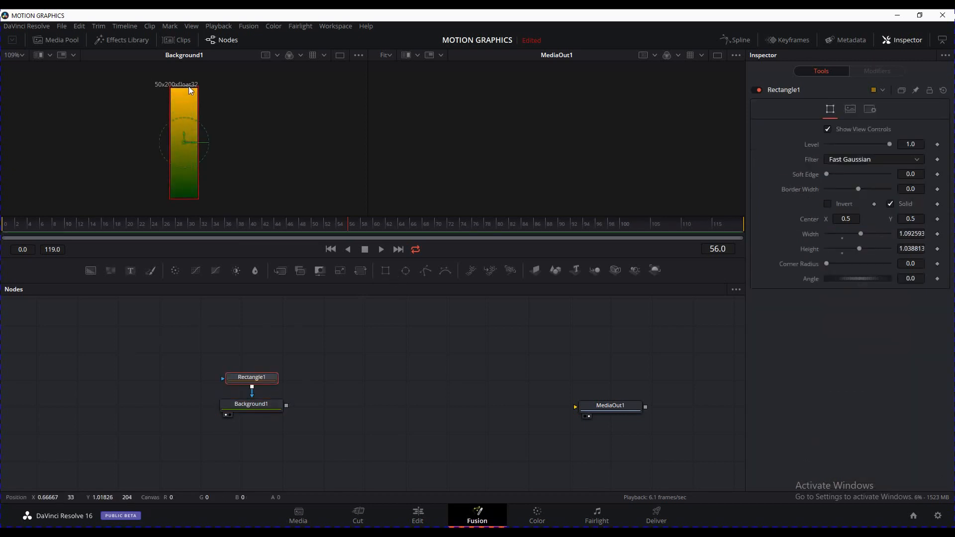
mouse_move(184, 132)
left_mouse_down()
mouse_move(183, 223)
mouse_move(186, 123)
mouse_move(183, 234)
mouse_move(178, 129)
mouse_move(183, 141)
left_mouse_up()
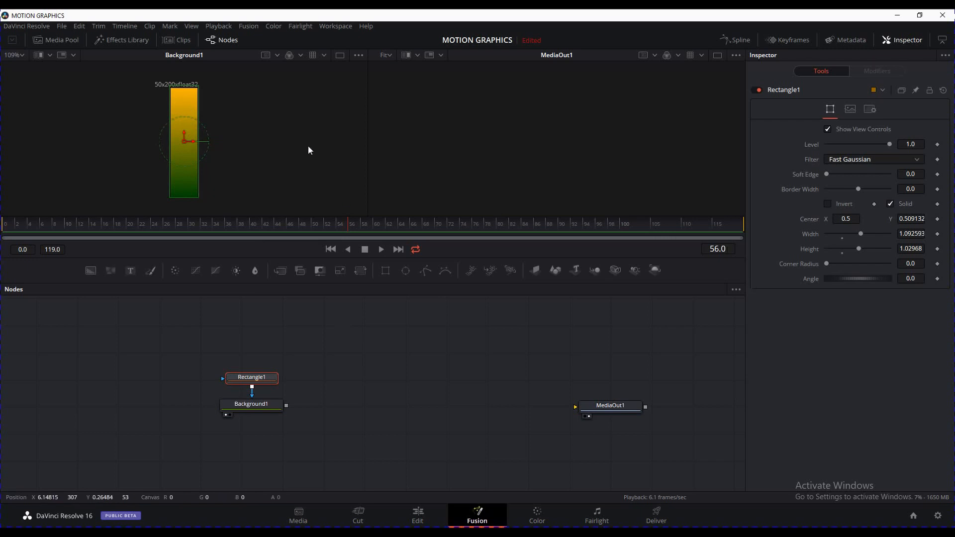
mouse_move(185, 132)
left_mouse_down()
mouse_move(193, 172)
mouse_move(190, 132)
left_mouse_up()
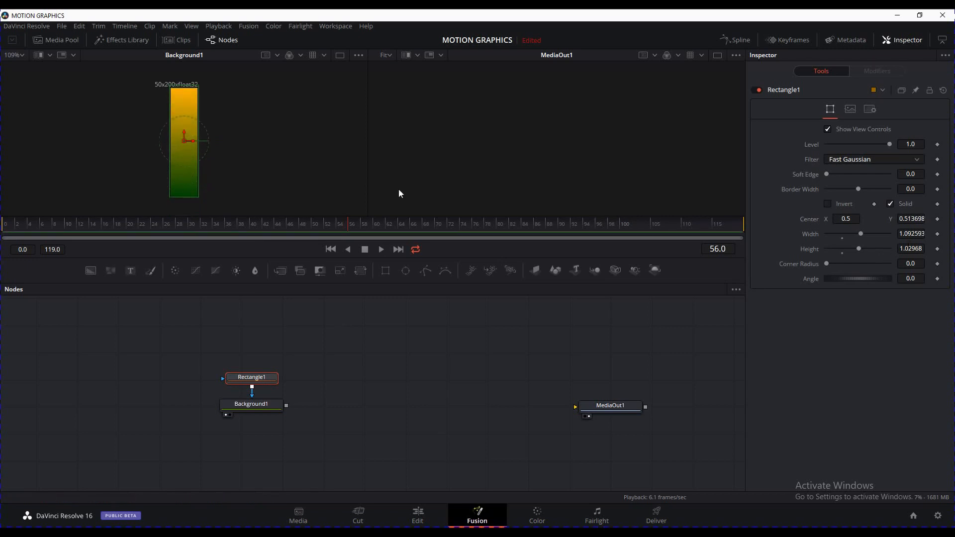
Attach a Vector Result modifier to Rectangle1's Center and show its settings
right_click(808, 220)
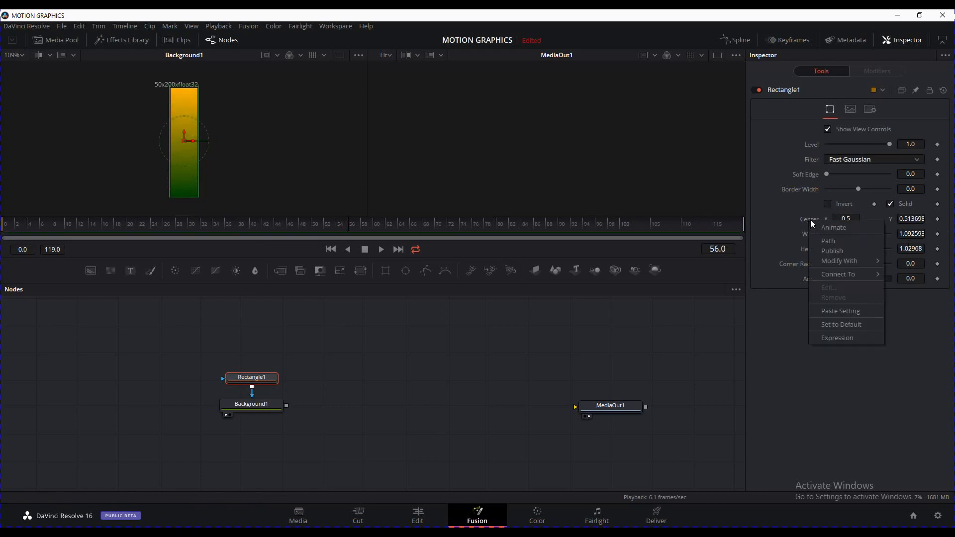
left_click(907, 221)
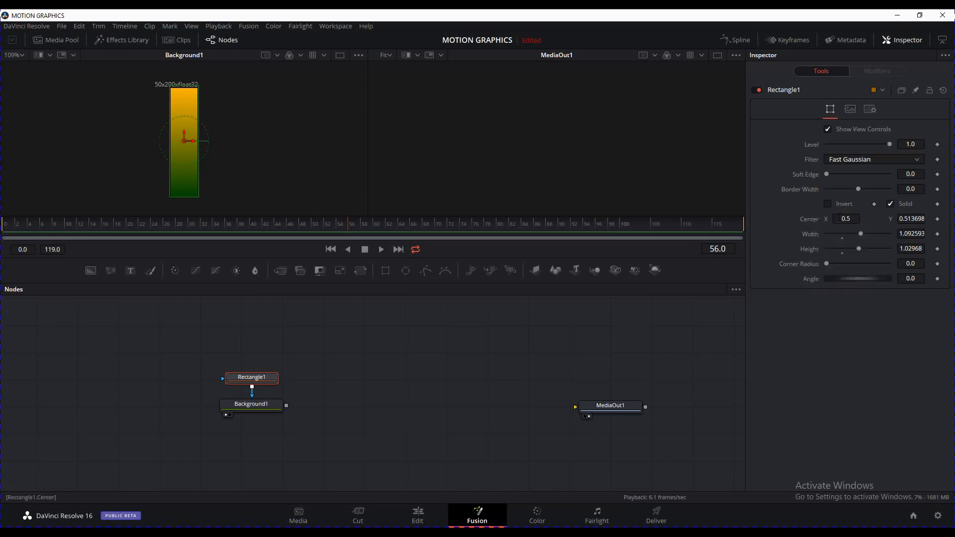
right_click(811, 219)
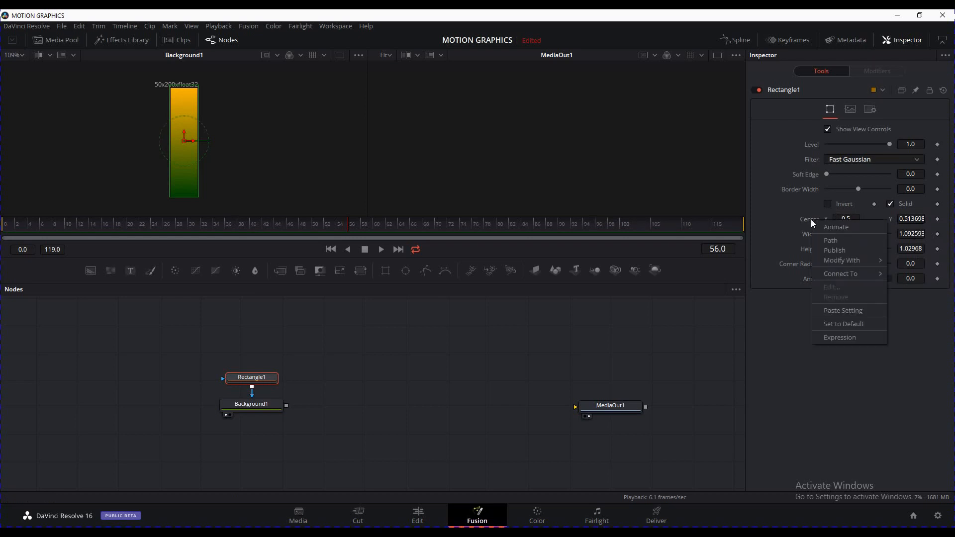
mouse_move(856, 260)
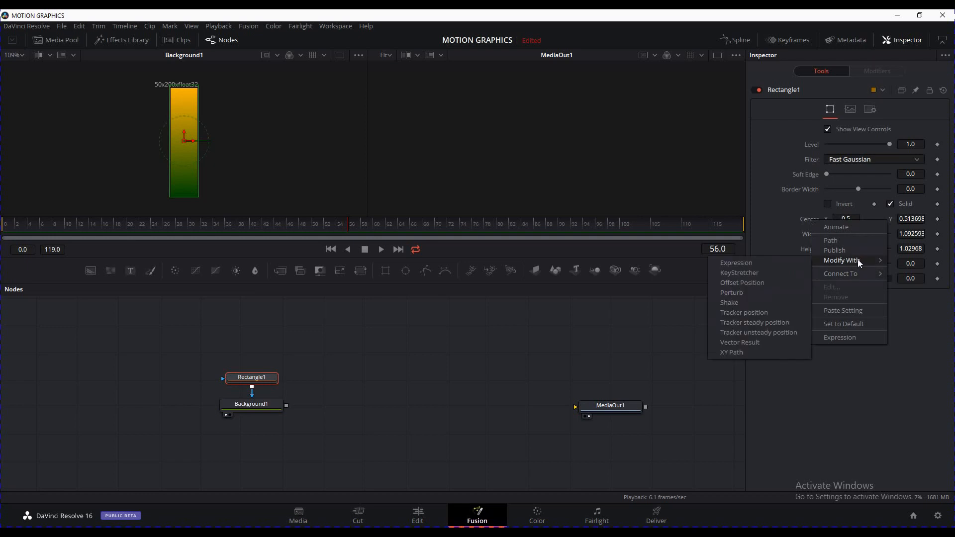
left_click(759, 343)
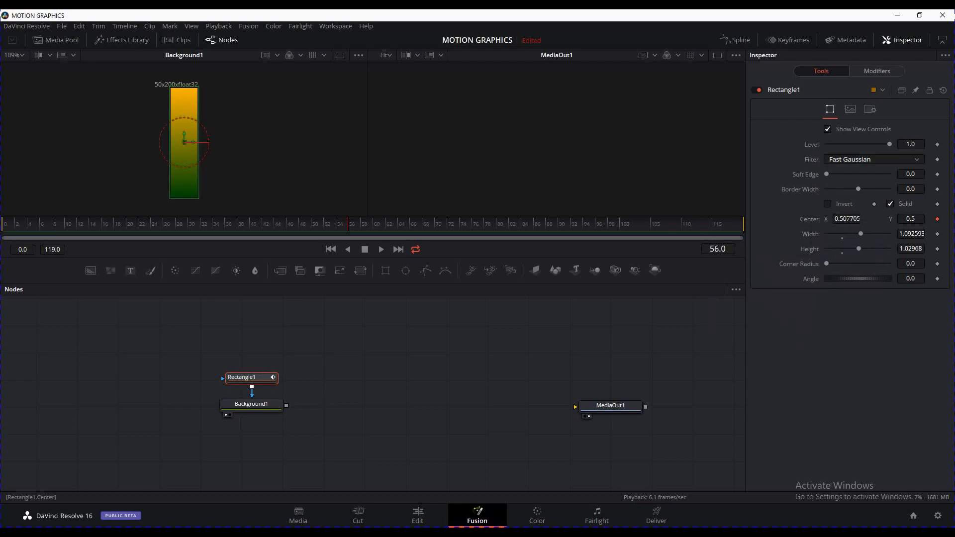
left_click(876, 73)
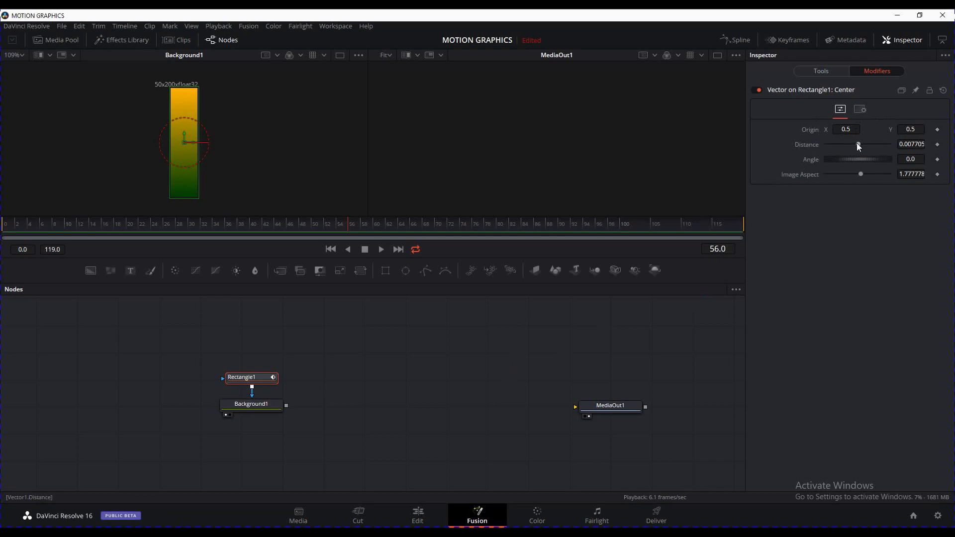
Set the vector Angle to 90 and return Distance to 0.0
left_click_drag(858, 142, 886, 145)
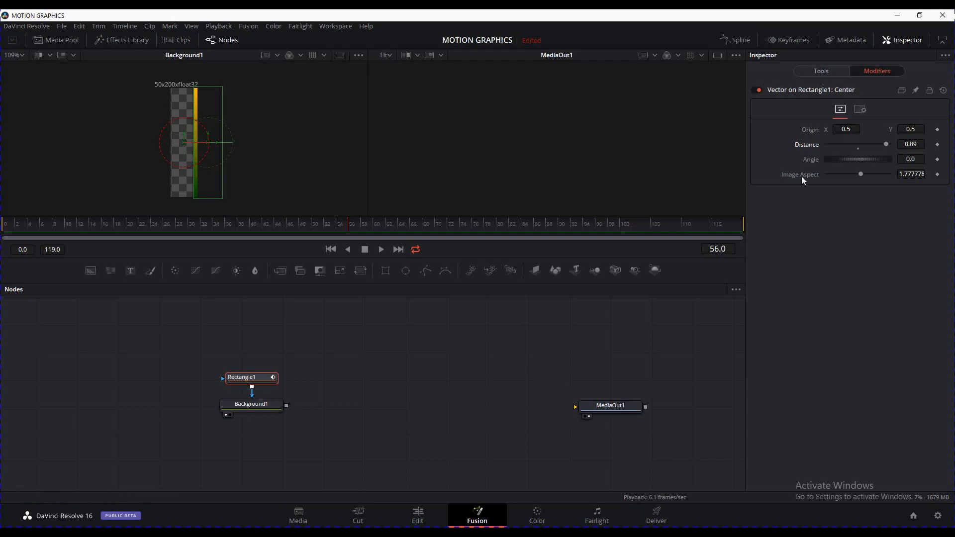
left_click_drag(866, 159, 873, 160)
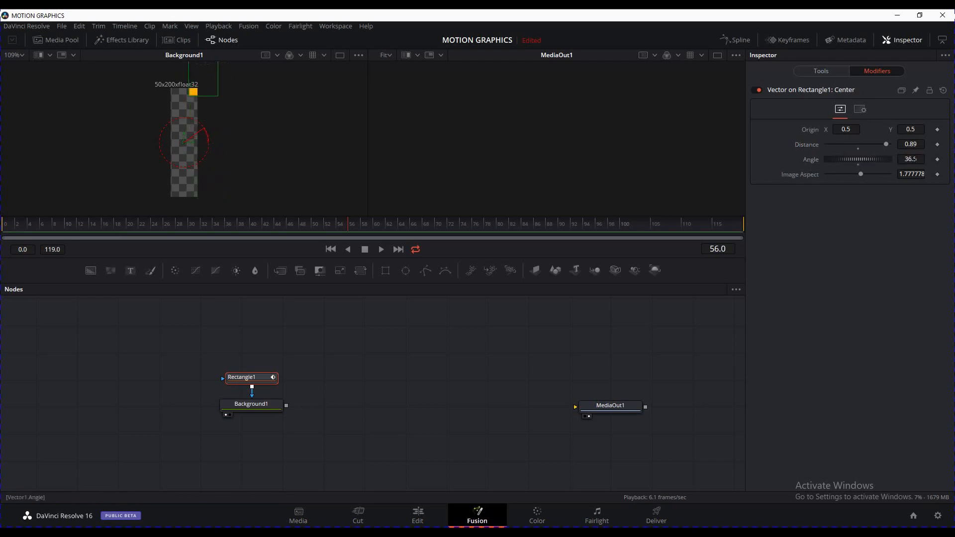
left_click(917, 159)
type("90")
key("Tab")
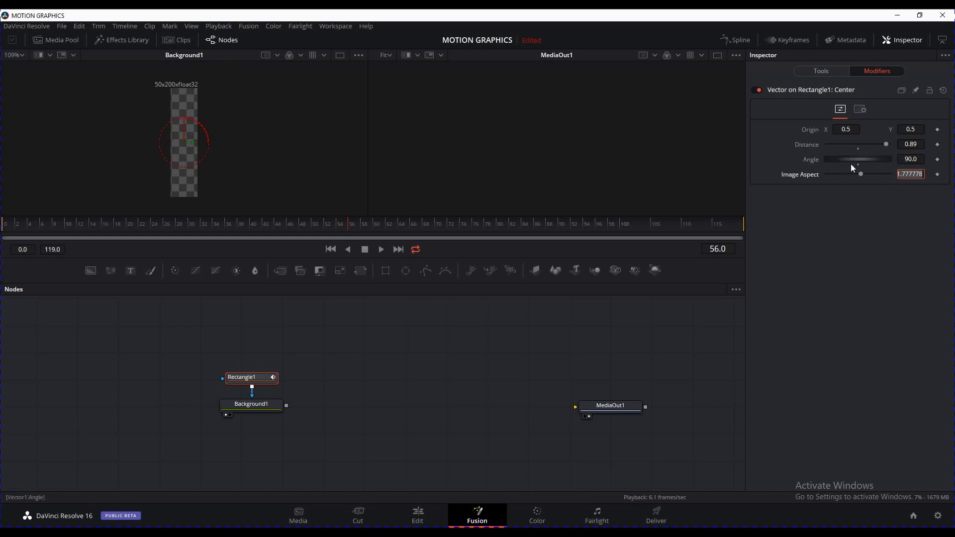
left_click_drag(884, 148, 855, 156)
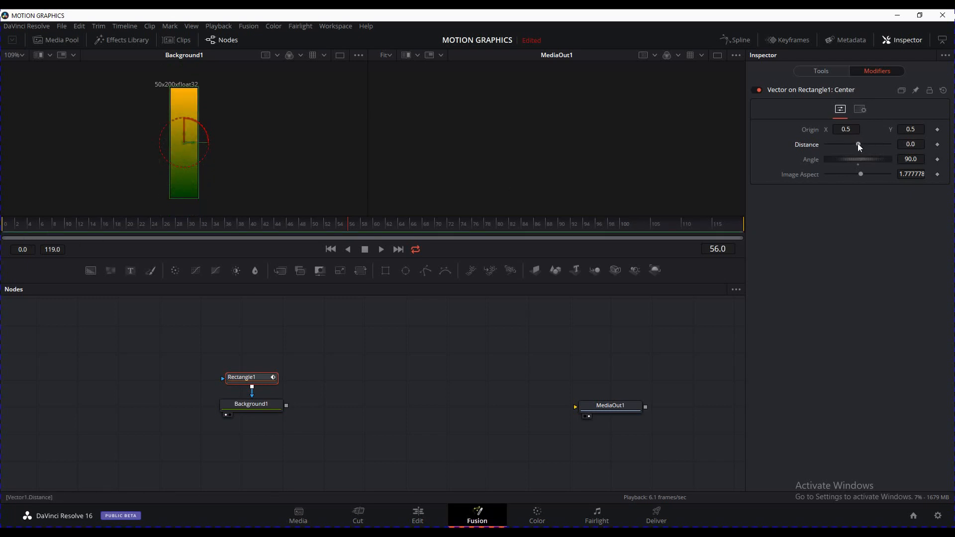
Attach a Shake modifier to the vector Distance and play from the start to preview
right_click(858, 144)
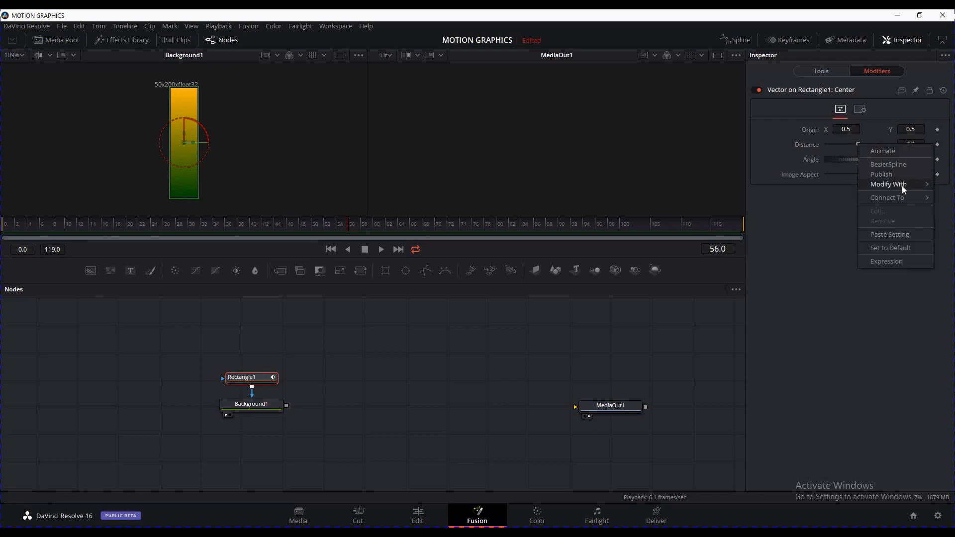
mouse_move(905, 189)
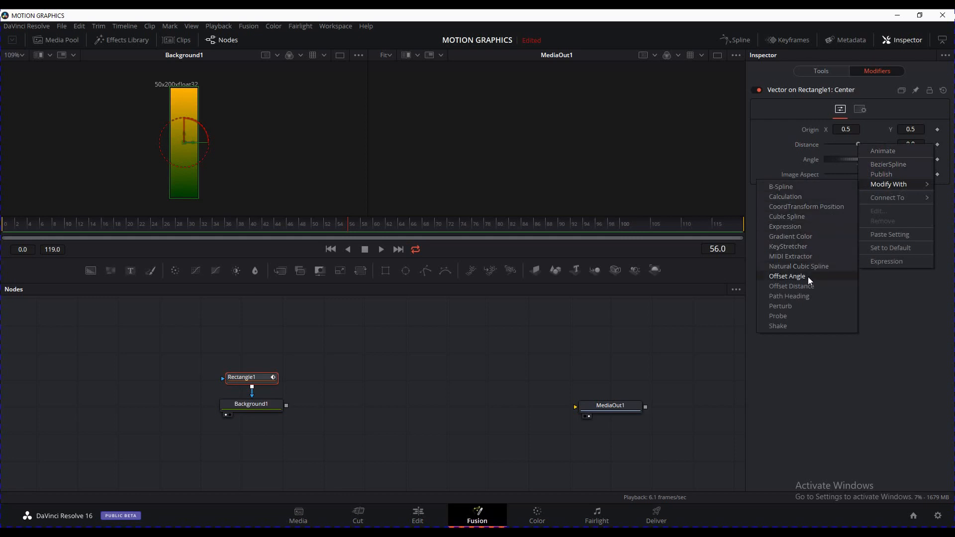
left_click(797, 326)
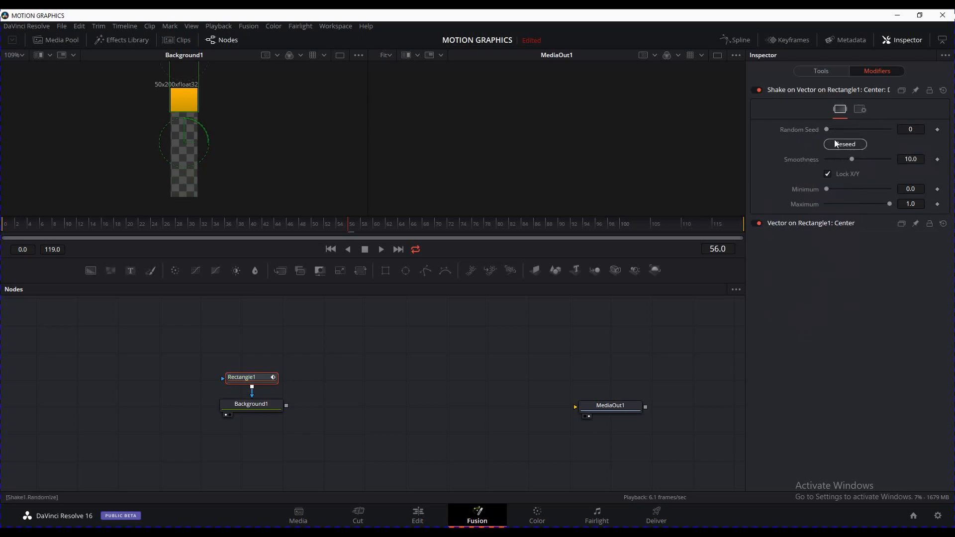
left_click(331, 250)
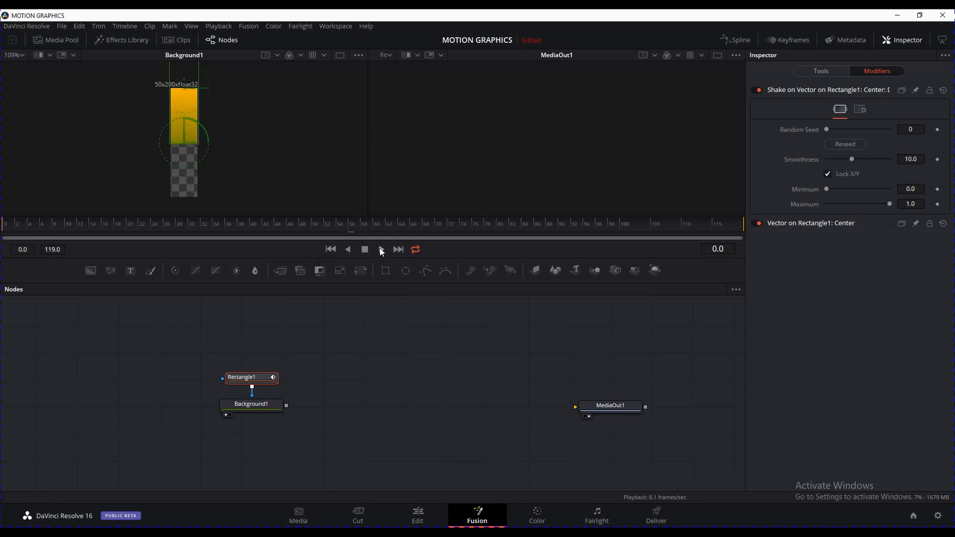
left_click(381, 249)
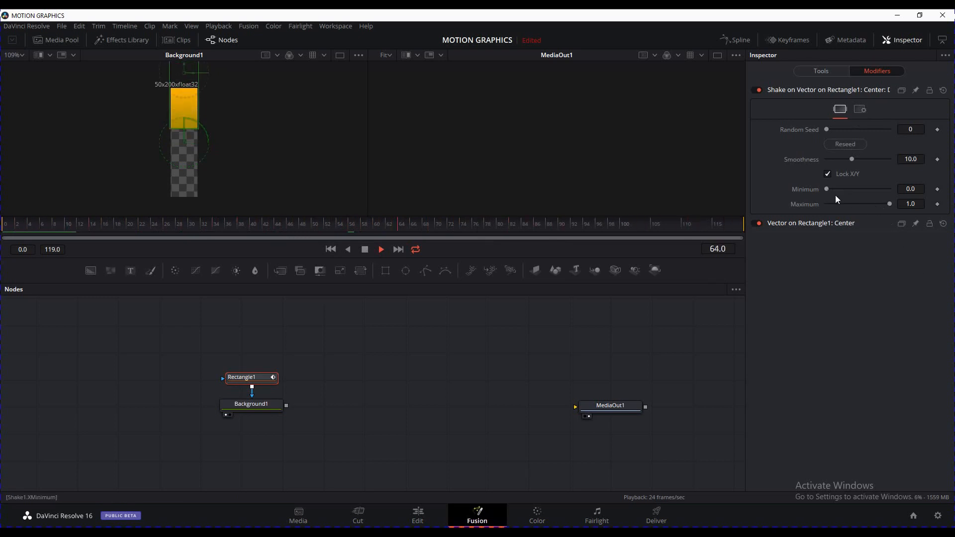
Set the shake Minimum to -0.89 and Maximum to about 0.165
mouse_move(826, 189)
left_mouse_down()
mouse_move(846, 189)
mouse_move(822, 194)
left_mouse_up()
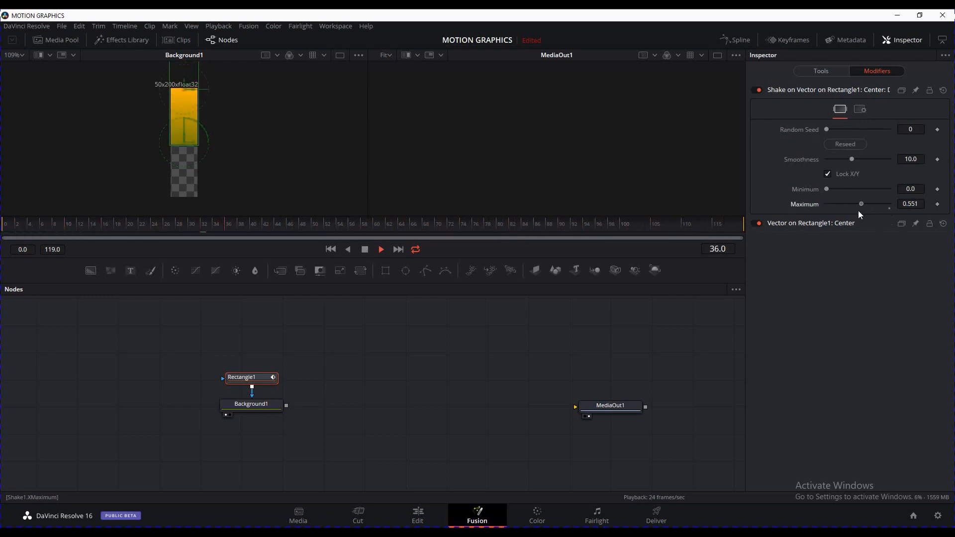
left_click_drag(858, 211, 807, 198)
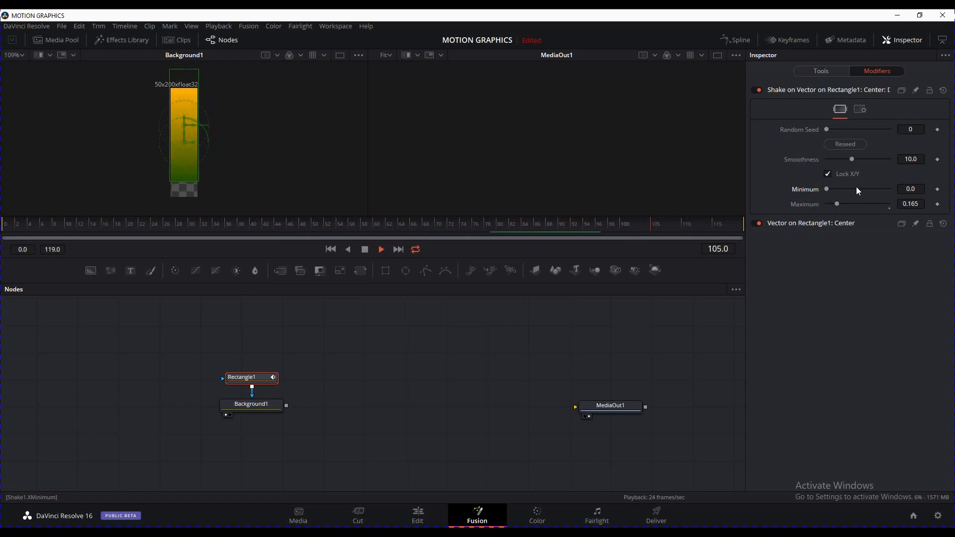
left_click(911, 189)
type("-2")
left_click(905, 202)
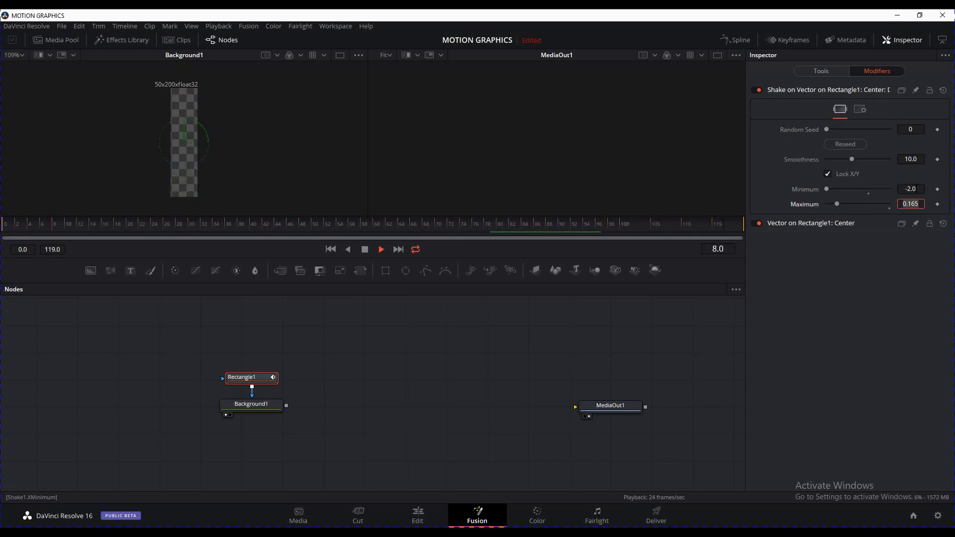
left_click_drag(826, 188, 861, 187)
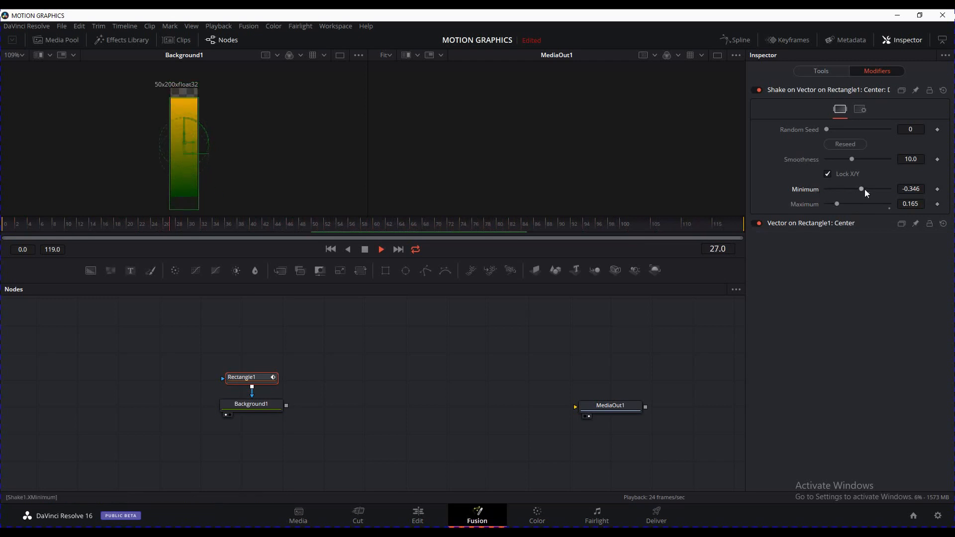
left_click_drag(861, 189, 852, 188)
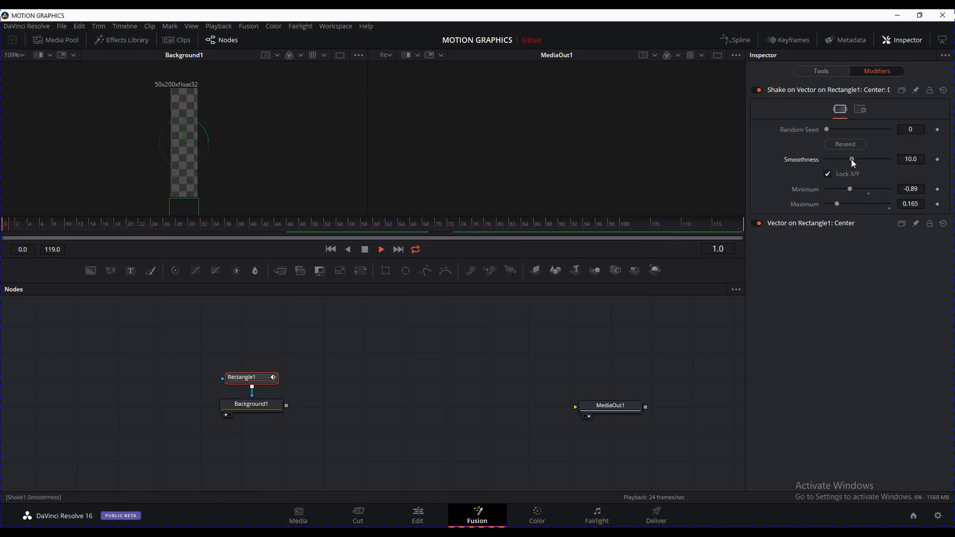
Lower the shake Smoothness to about 2.76 so the bar jitters faster
left_click_drag(851, 159, 833, 161)
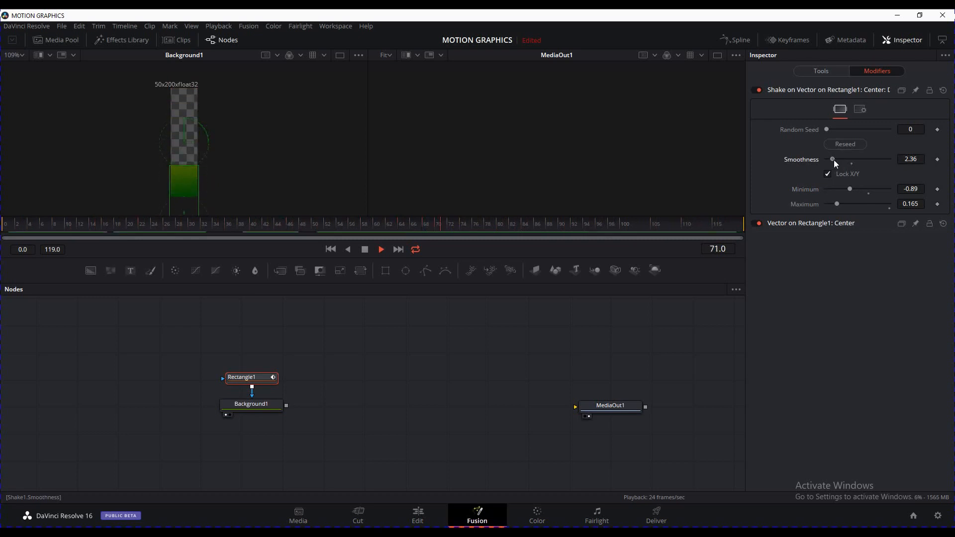
left_click(827, 161)
left_click_drag(832, 160, 834, 159)
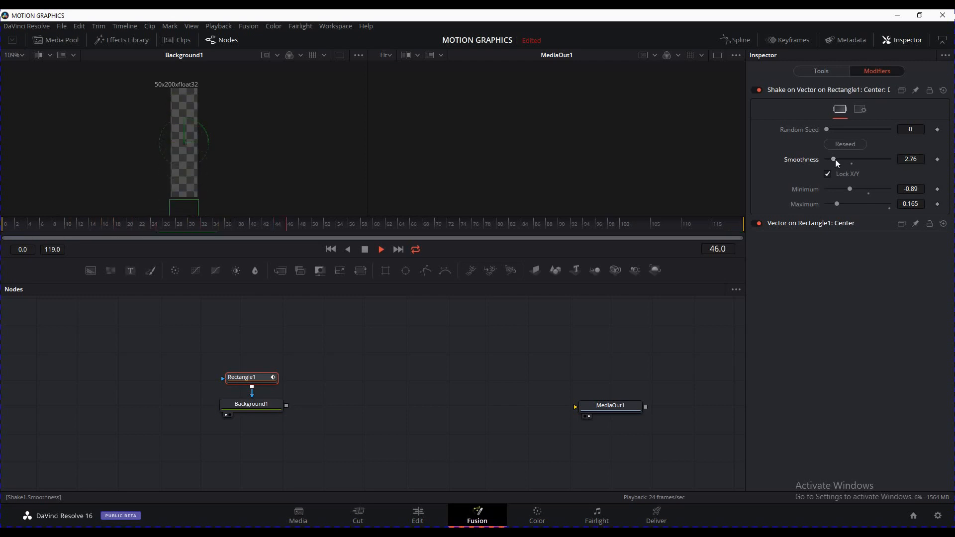
left_click_drag(835, 159, 835, 159)
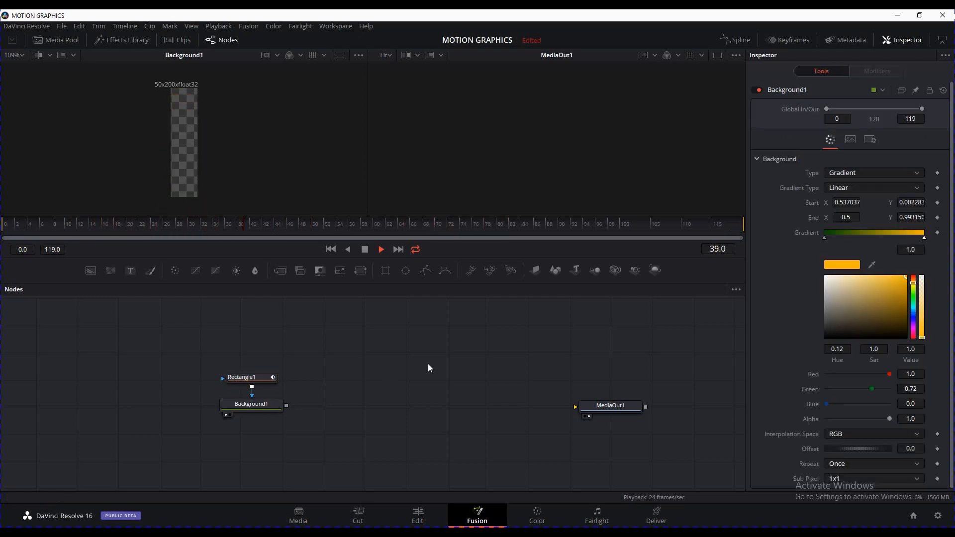
right_click(330, 348)
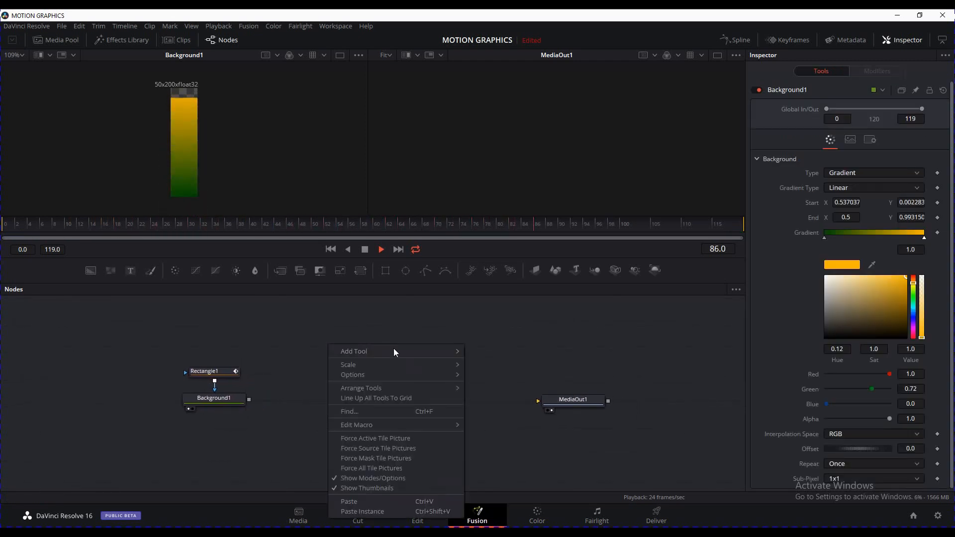
Add the Eric's Keyframes macro node and connect Background1 into it
mouse_move(393, 350)
mouse_move(515, 294)
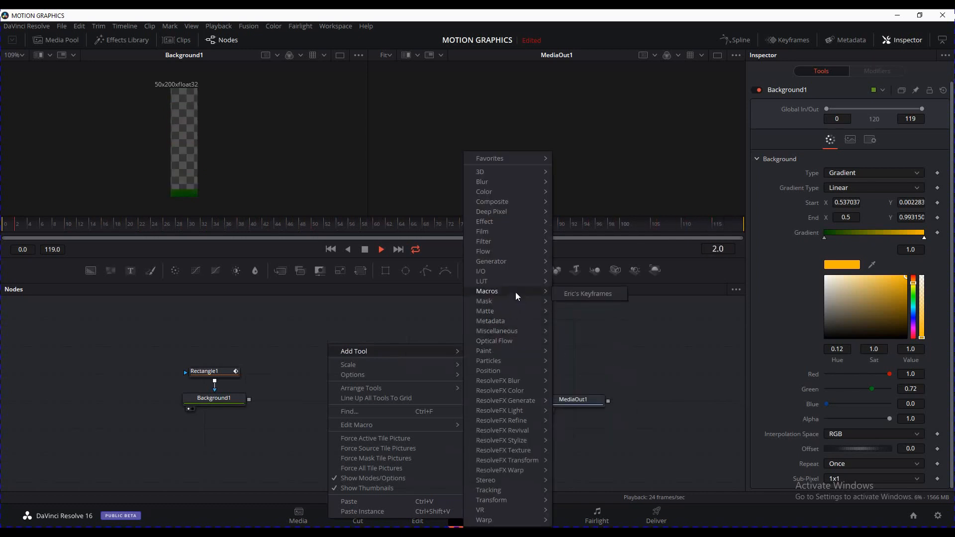
left_click(596, 295)
left_click_drag(322, 344, 332, 389)
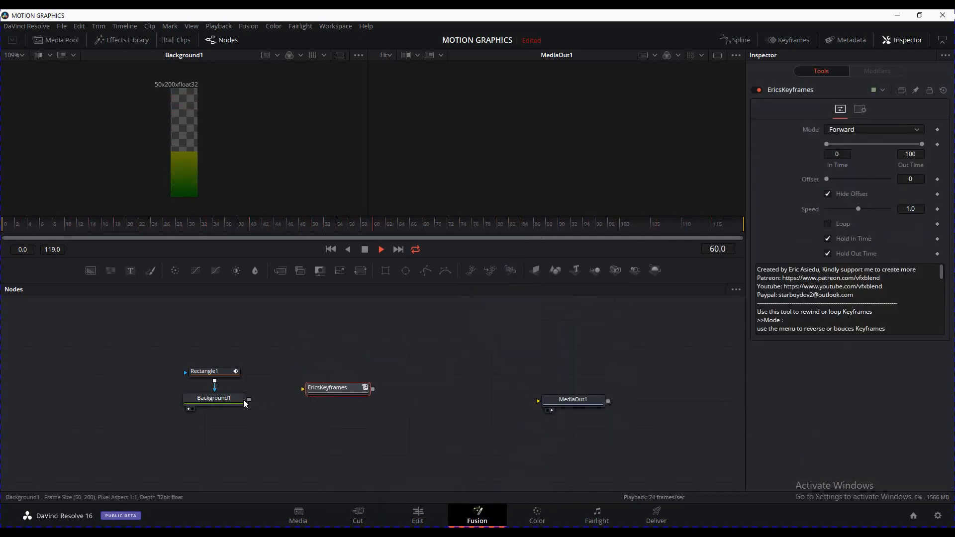
left_click_drag(249, 400, 340, 355)
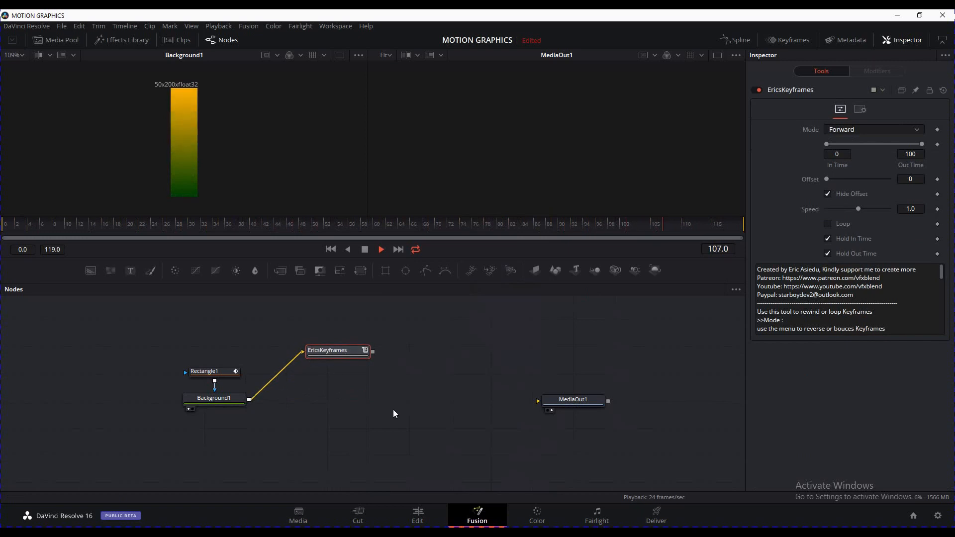
Position EricsKeyframes beside Background1, disconnect it, and add a new Background2 node
left_click_drag(412, 408, 454, 399)
left_click_drag(376, 342, 408, 342)
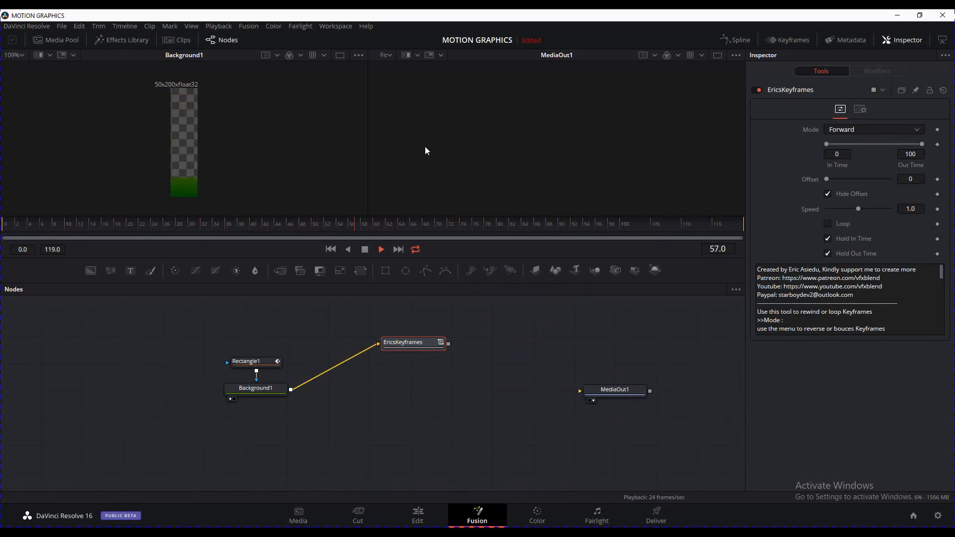
mouse_move(406, 345)
left_mouse_down()
mouse_move(370, 344)
mouse_move(397, 348)
left_mouse_up()
left_click_drag(393, 407, 392, 383)
left_click(325, 342)
left_click(330, 339)
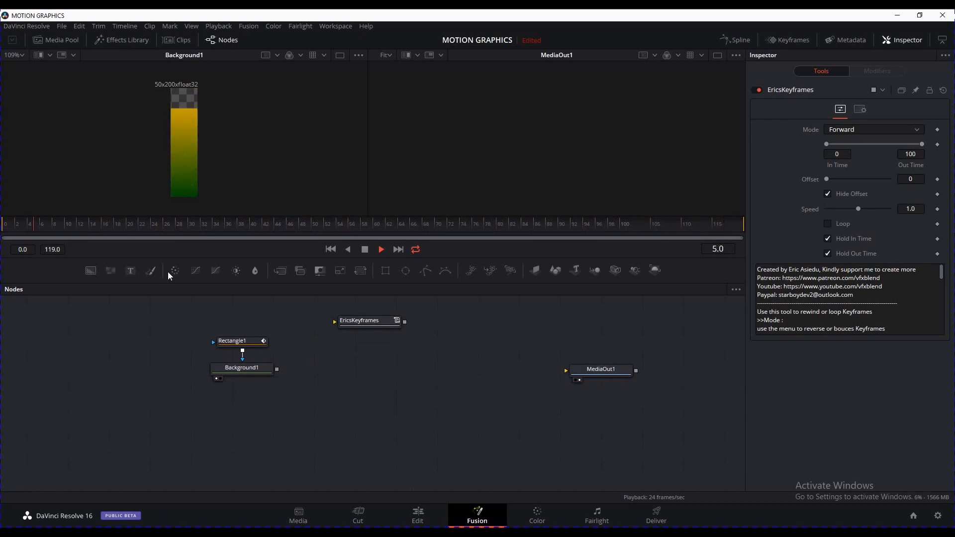
left_click(90, 270)
Place Background2 below, check its 1920×1080 resolution, and merge Background1 over it into Merge1
left_click_drag(327, 353, 289, 437)
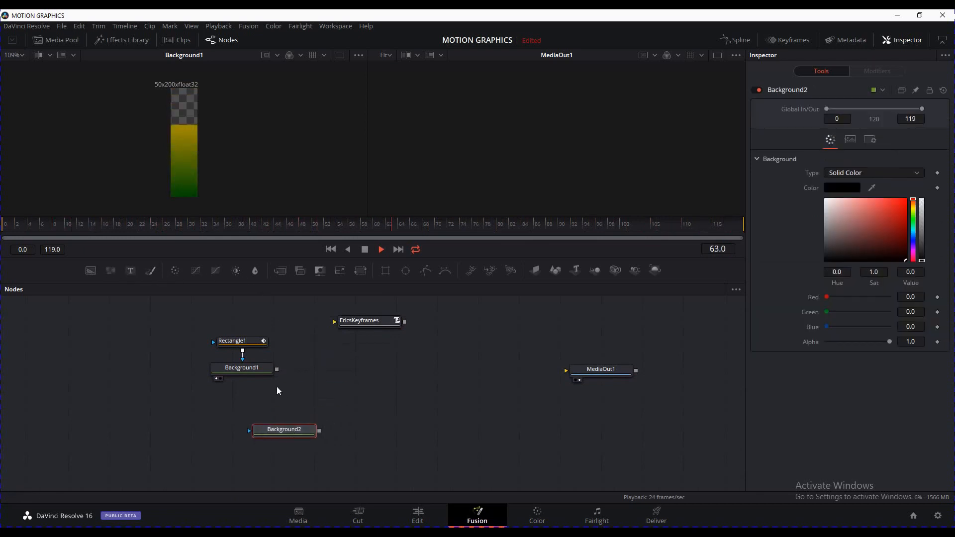
left_click(851, 140)
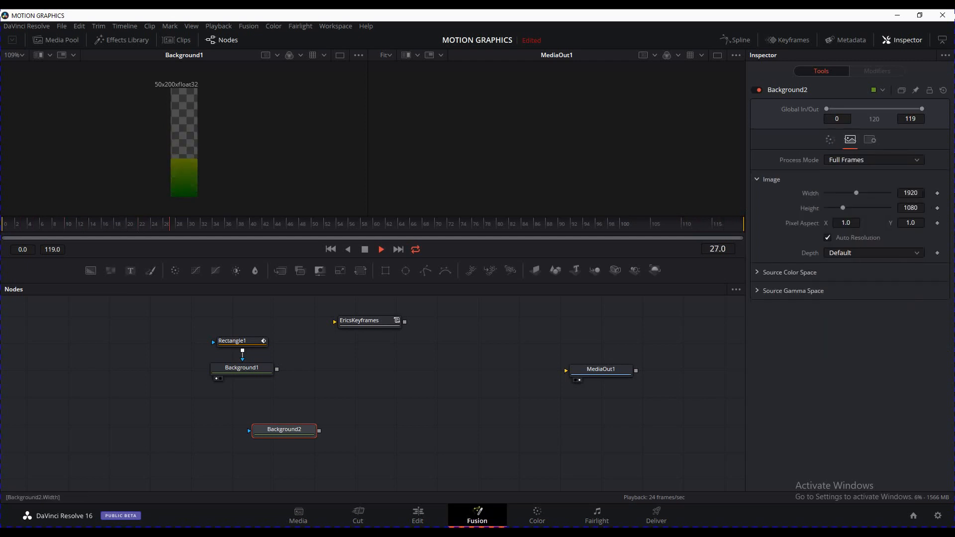
left_click_drag(277, 369, 461, 175)
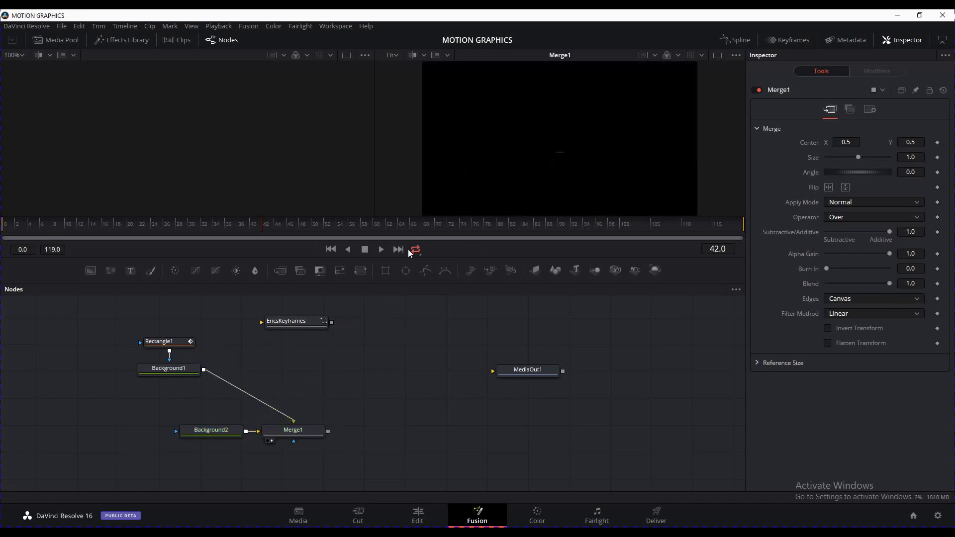
Merge Background1 with its EricsKeyframes version into Merge2 and feed Merge2 into Merge1
left_click(377, 250)
left_click_drag(294, 421, 294, 331)
left_click_drag(294, 330, 204, 370)
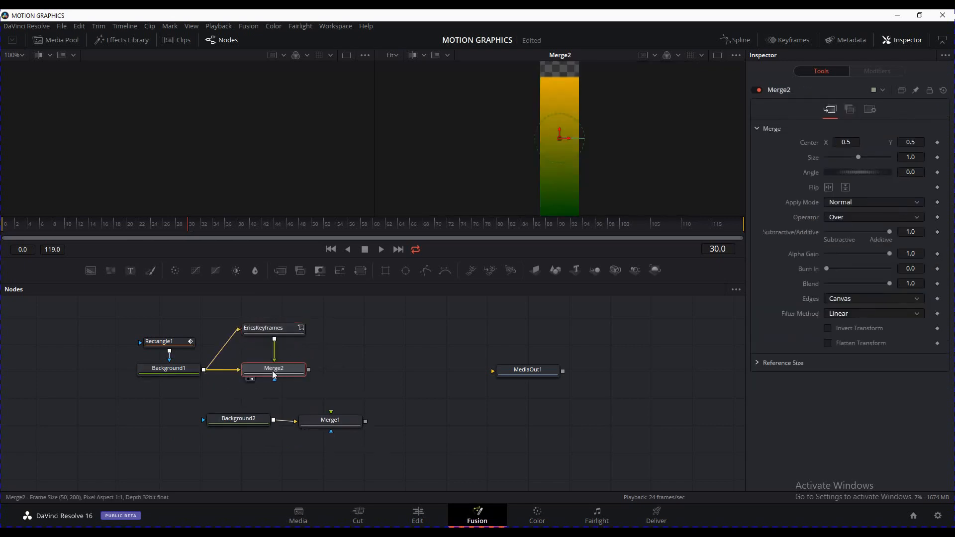
left_click(274, 372)
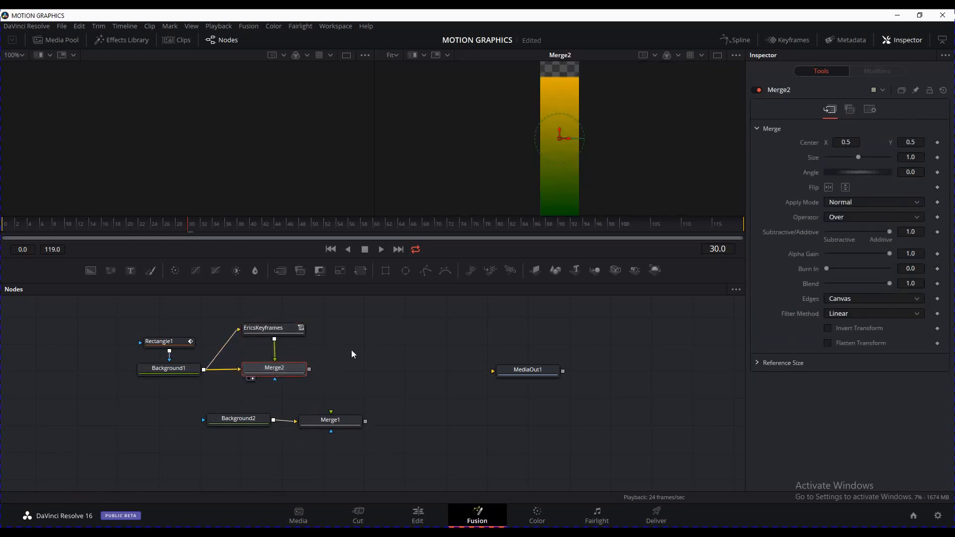
left_click_drag(311, 375, 562, 158)
Shift Merge2's centre right to offset the second bar and preview Merge1's result
left_click(296, 372)
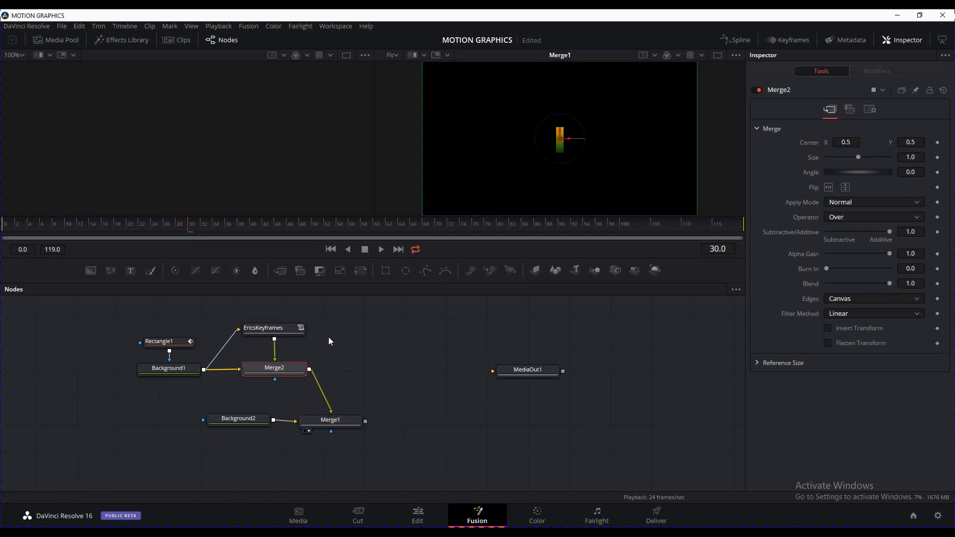
left_click_drag(567, 139, 578, 140)
left_click(341, 421)
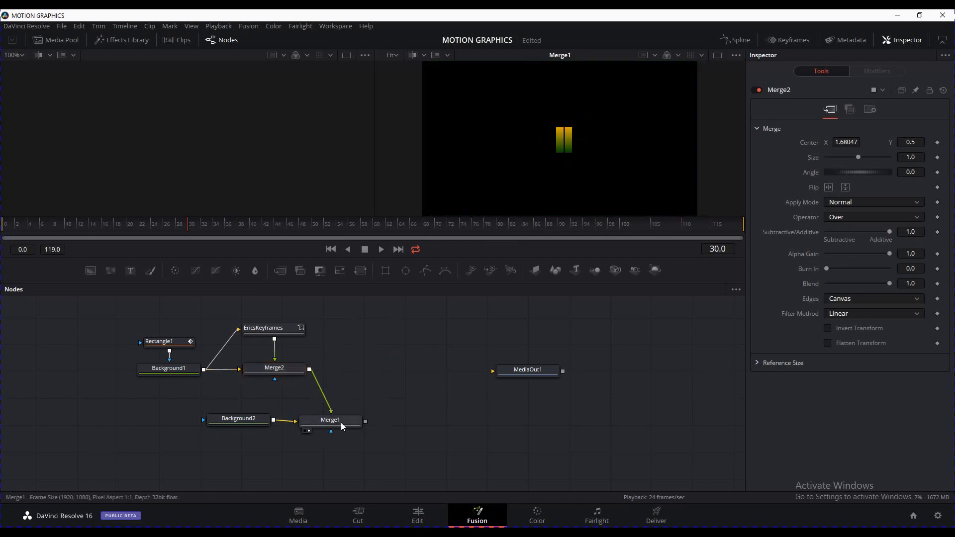
left_click_drag(260, 420, 266, 420)
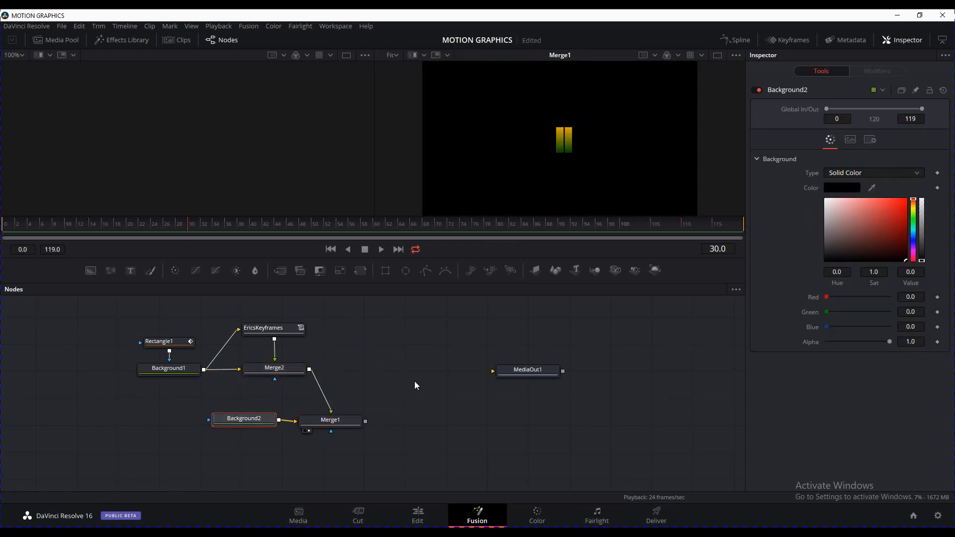
left_click(330, 250)
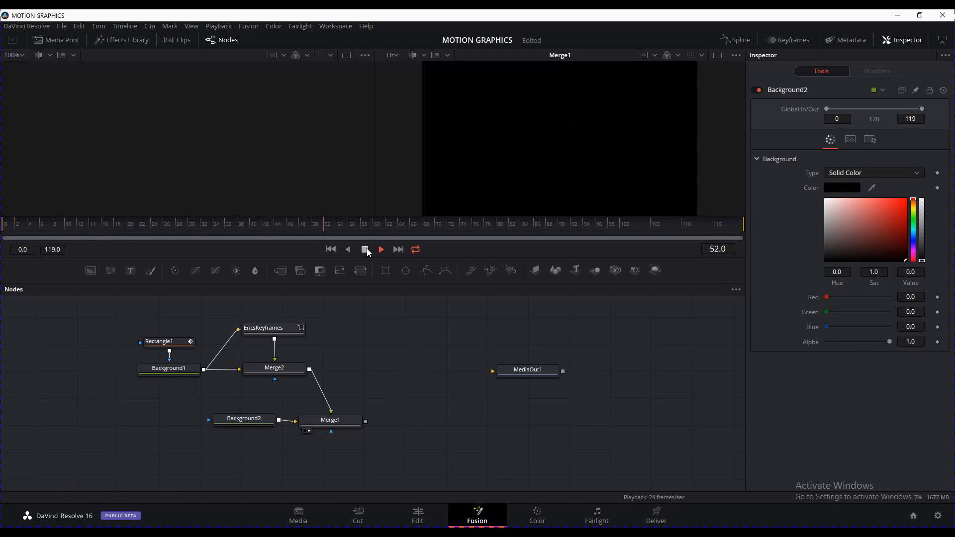
Preview the meter animation and set the EricsKeyframes animation to loop
left_click(279, 329)
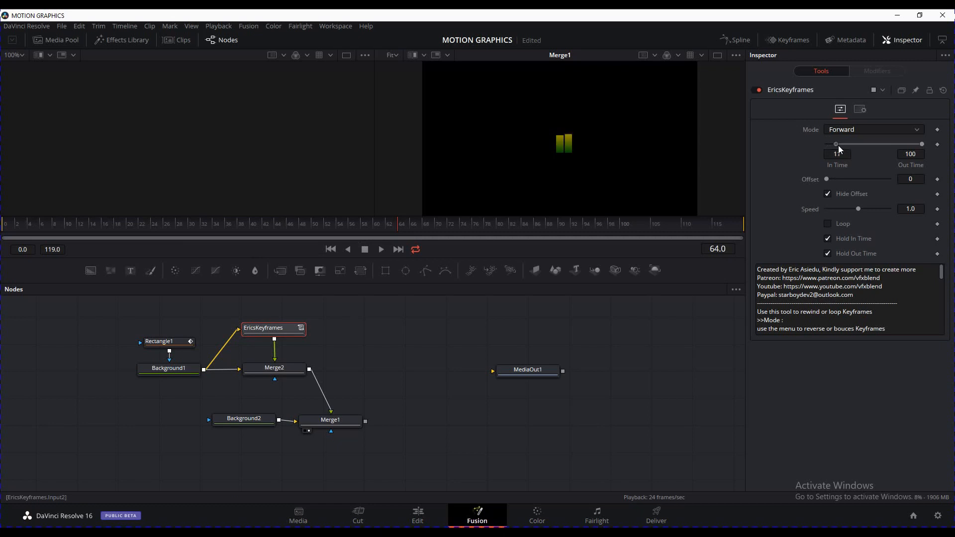
left_click(385, 247)
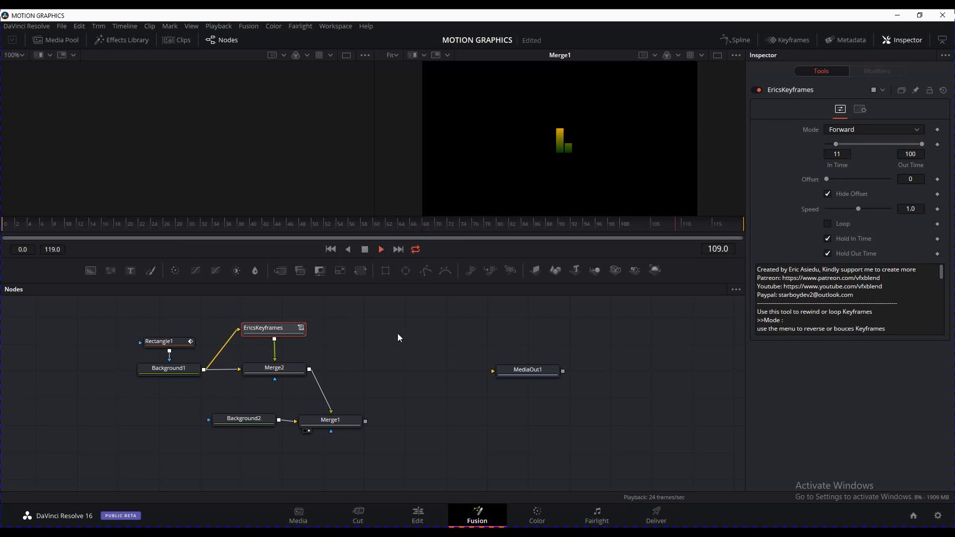
left_click(366, 248)
left_click(331, 249)
left_click(367, 249)
left_click(828, 225)
Copy the EricsKeyframes node and paste an unconnected EricsKeyframes_1 duplicate
left_click(299, 368)
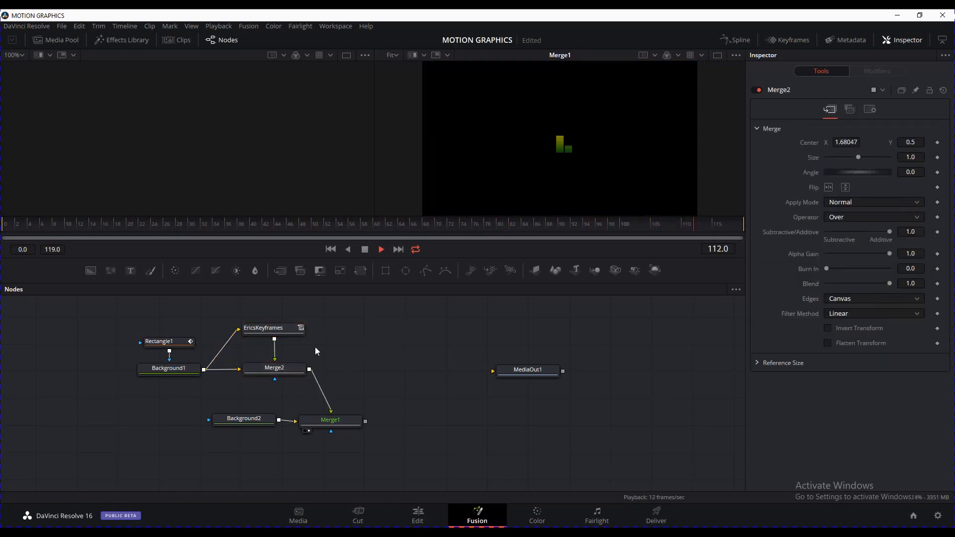
left_click(304, 330)
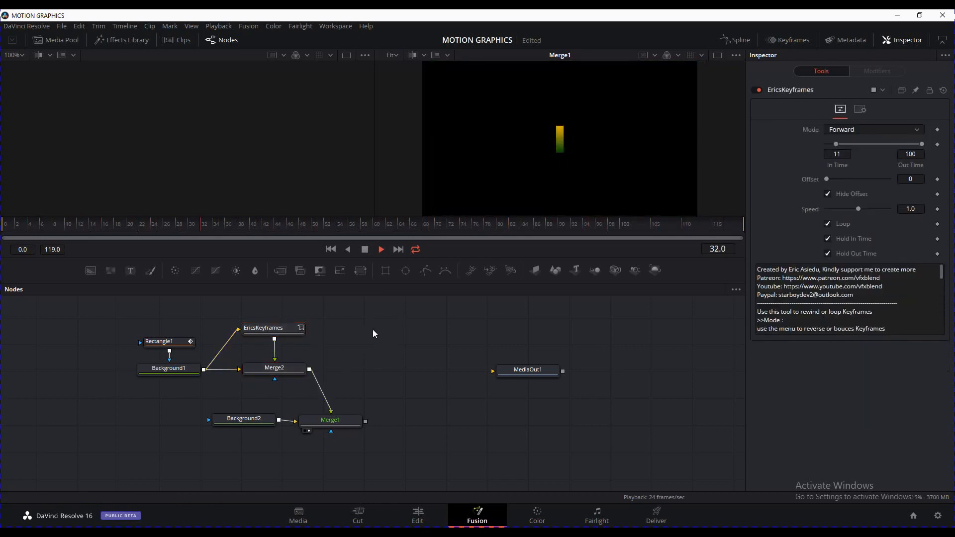
key("ctrl+v")
left_click(289, 370)
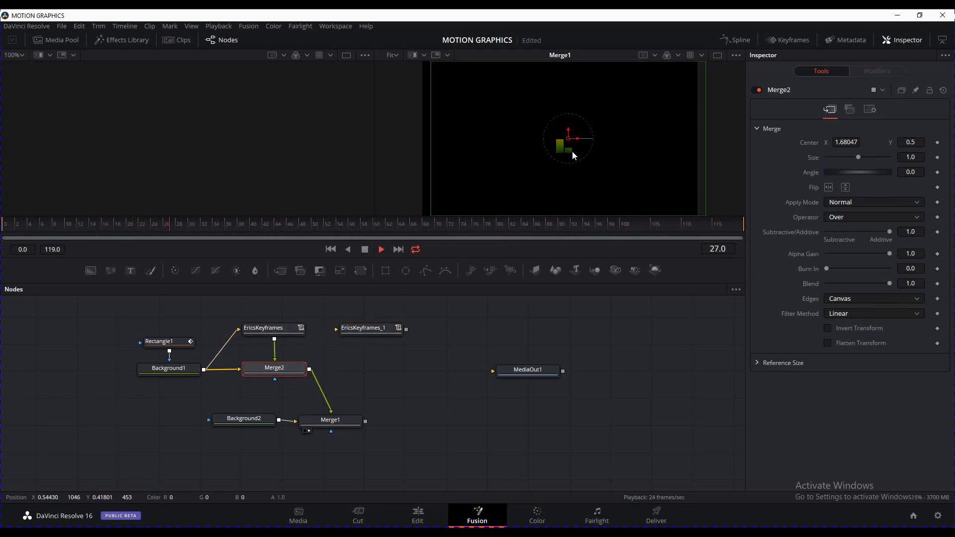
Merge EricsKeyframes_1 after Merge2 as a new Merge3 and place Merge1 below it
mouse_move(310, 369)
left_mouse_down()
mouse_move(351, 327)
mouse_move(367, 330)
mouse_move(330, 383)
mouse_move(310, 371)
left_mouse_up()
left_click_drag(360, 427, 396, 424)
left_click_drag(381, 379, 383, 373)
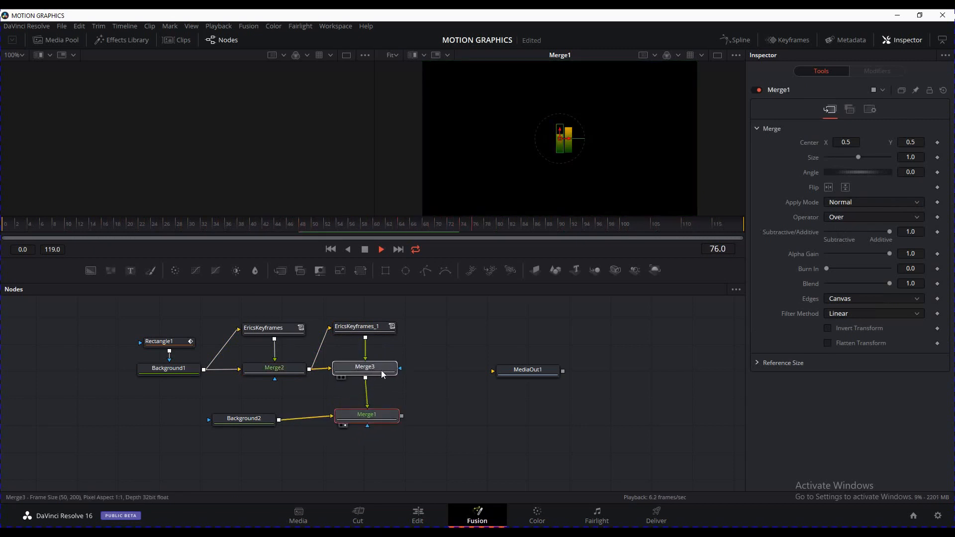
left_click(409, 393)
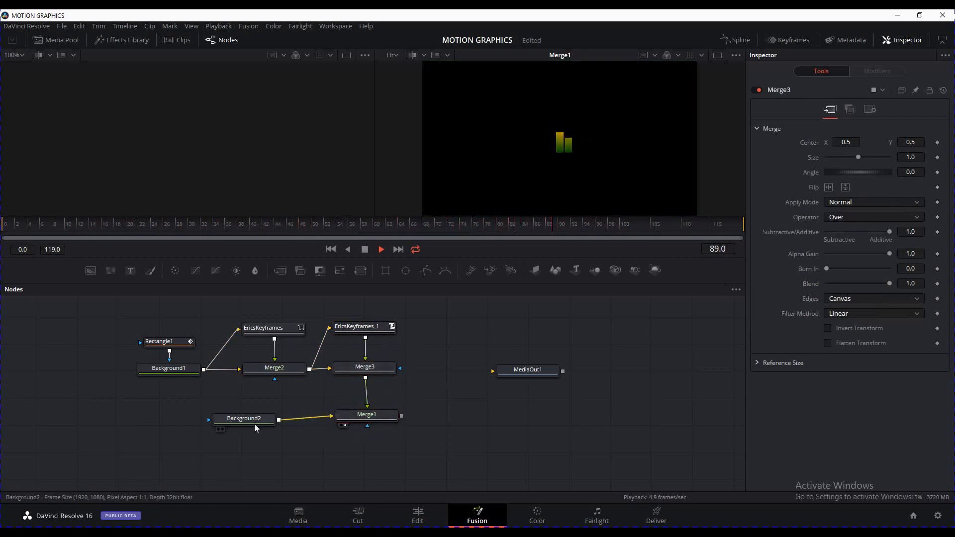
Move Background2, Merge1 and MediaOut1 to the right and wire Merge1's output into MediaOut1
left_click_drag(254, 424, 289, 421)
left_click_drag(387, 444, 305, 413)
left_click_drag(381, 422, 484, 421)
left_click(484, 422)
left_click_drag(529, 374, 593, 368)
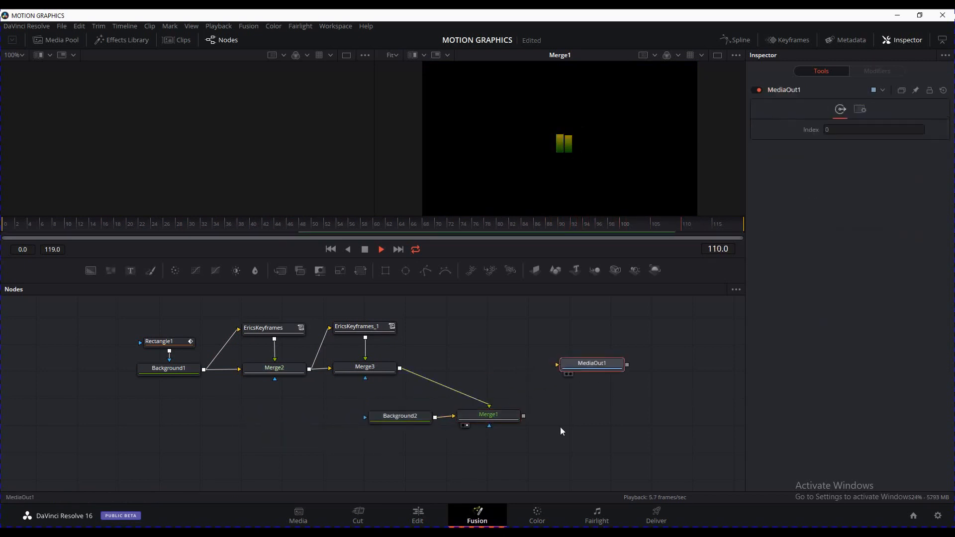
left_click_drag(524, 416, 557, 366)
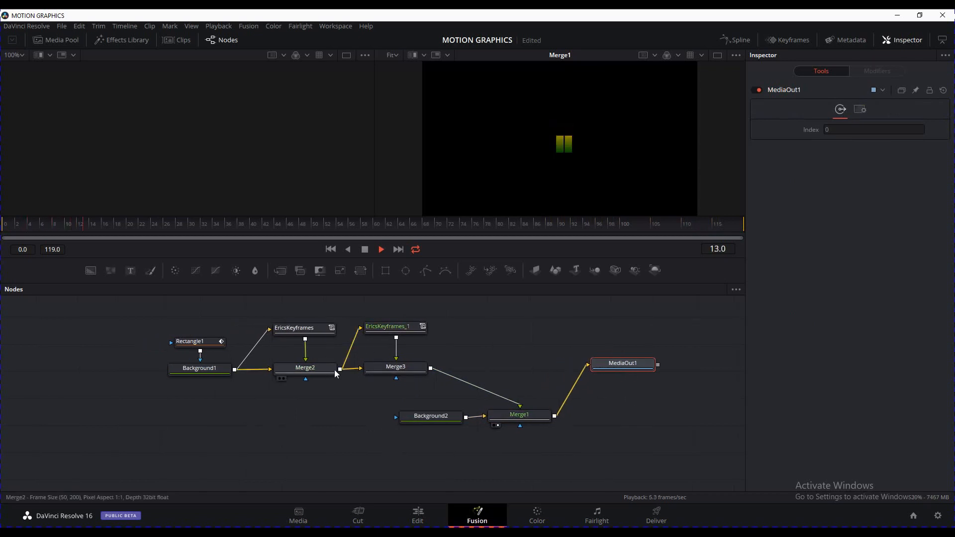
Shift Merge3's duplicated bars right in the viewer to centre X about 2.86
left_click(398, 329)
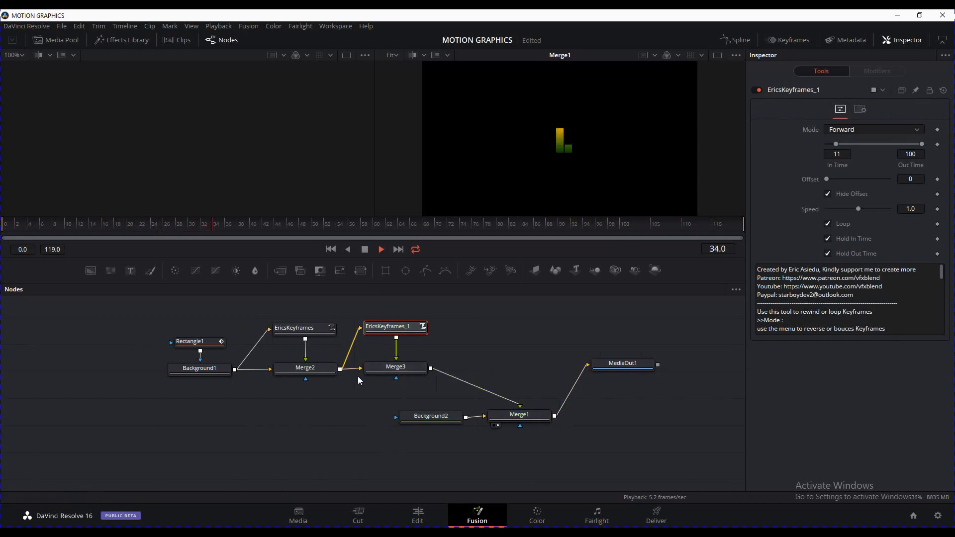
left_click(401, 373)
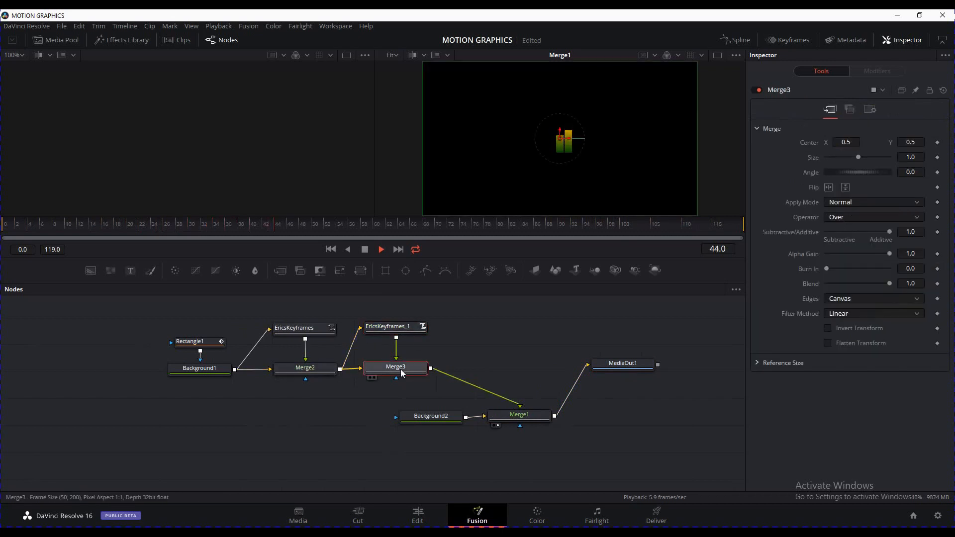
left_click_drag(566, 138, 583, 140)
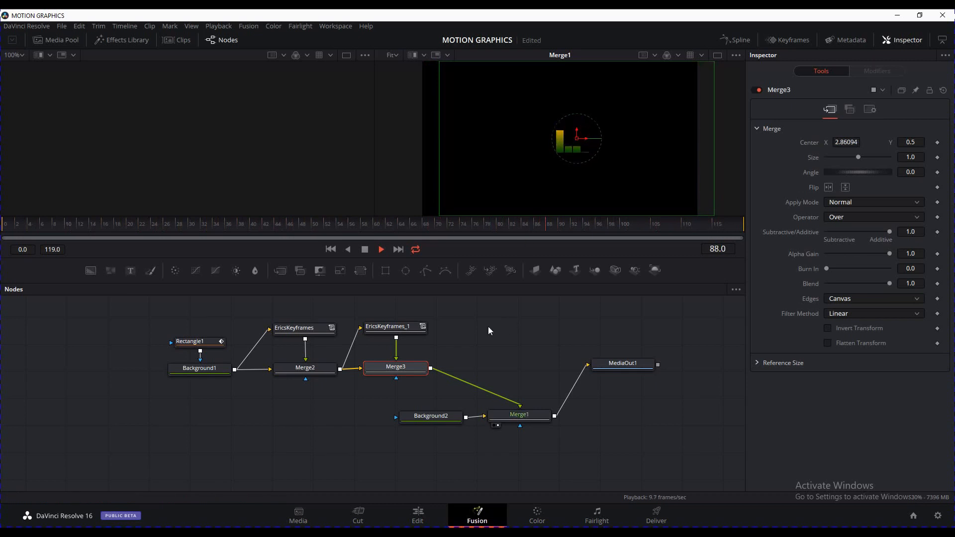
Set EricsKeyframes_1's In Time to 29 and scrub back to check the offset bars
left_click(413, 330)
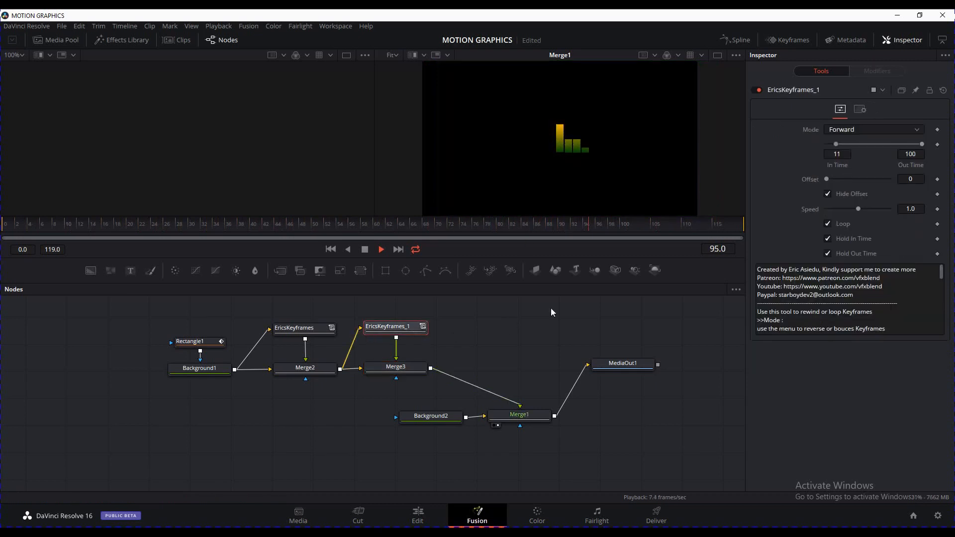
left_click(844, 145)
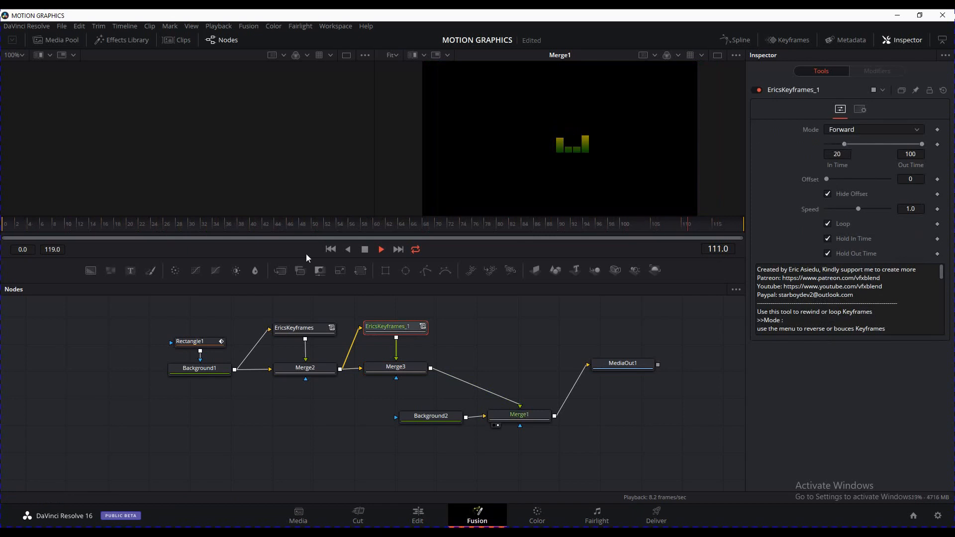
left_click(365, 250)
left_click_drag(248, 226, 100, 226)
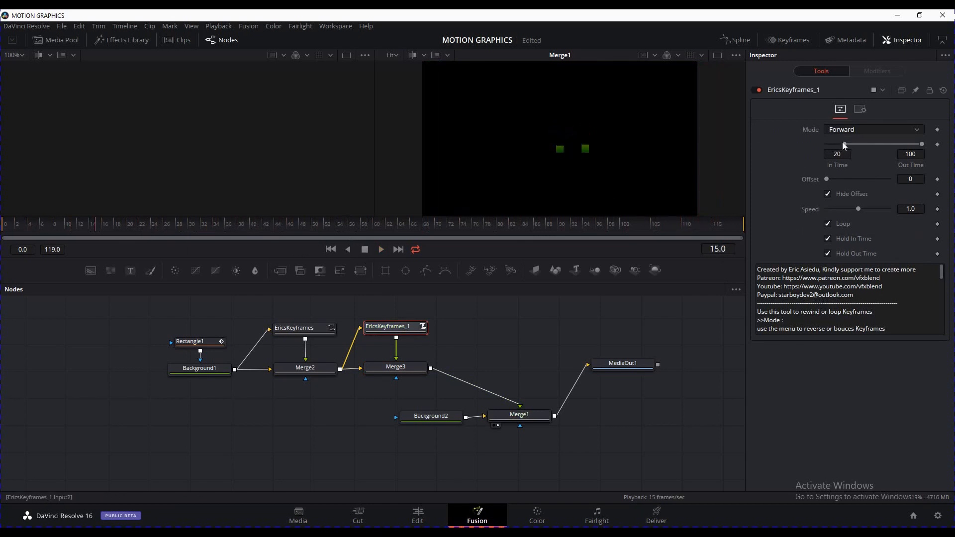
left_click_drag(847, 144, 852, 143)
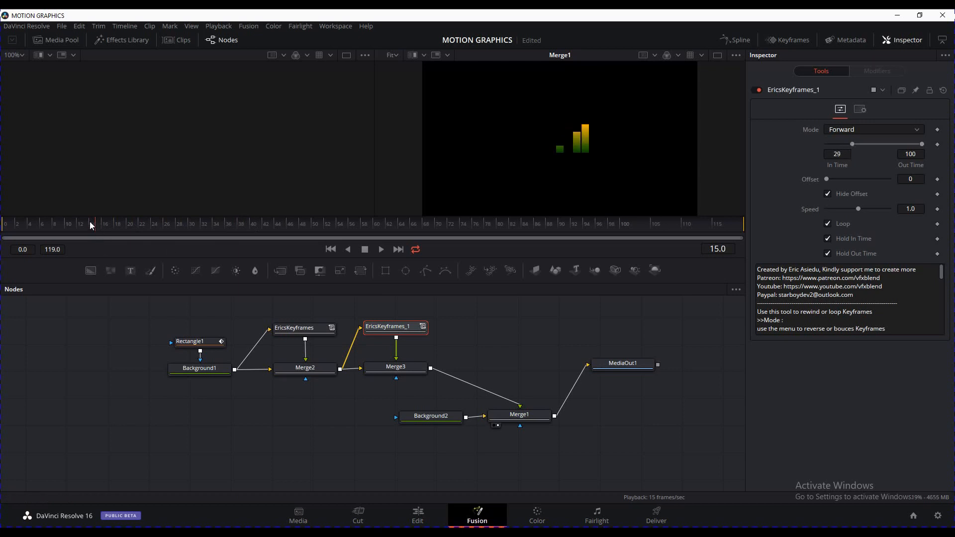
left_click_drag(90, 222, 112, 221)
Raise Rectangle1's shake Minimum to -0.386 and play the animation from the start to preview
left_click_drag(114, 224, 102, 224)
left_click(207, 342)
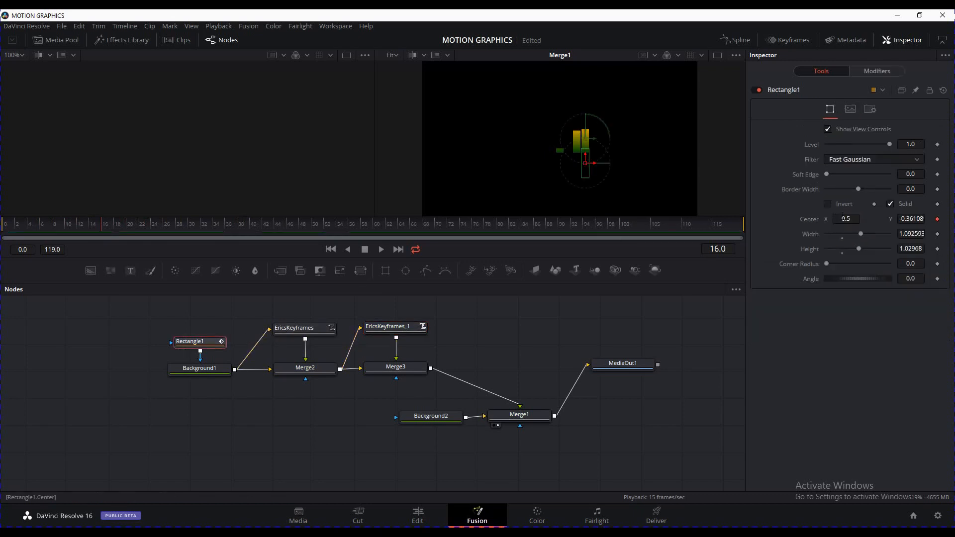
left_click(877, 71)
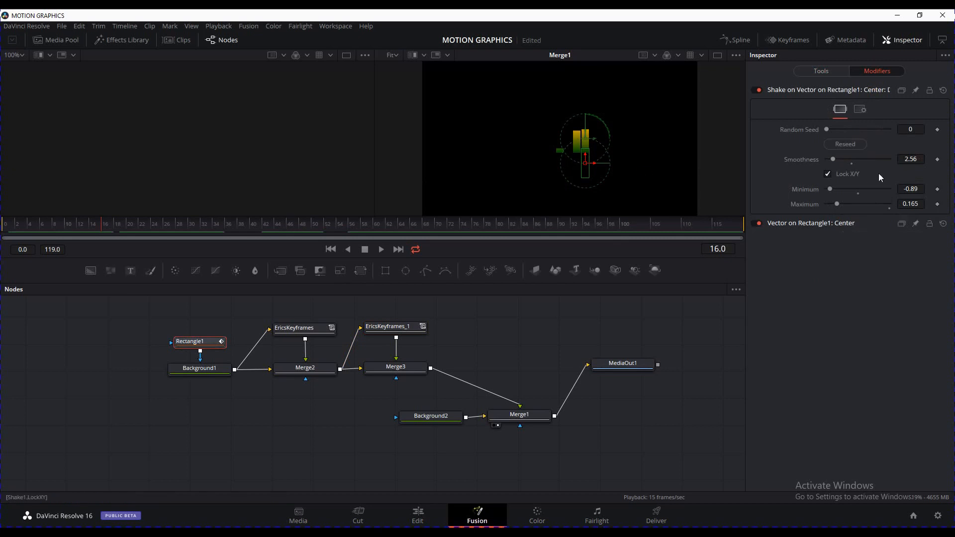
left_click_drag(831, 189, 848, 188)
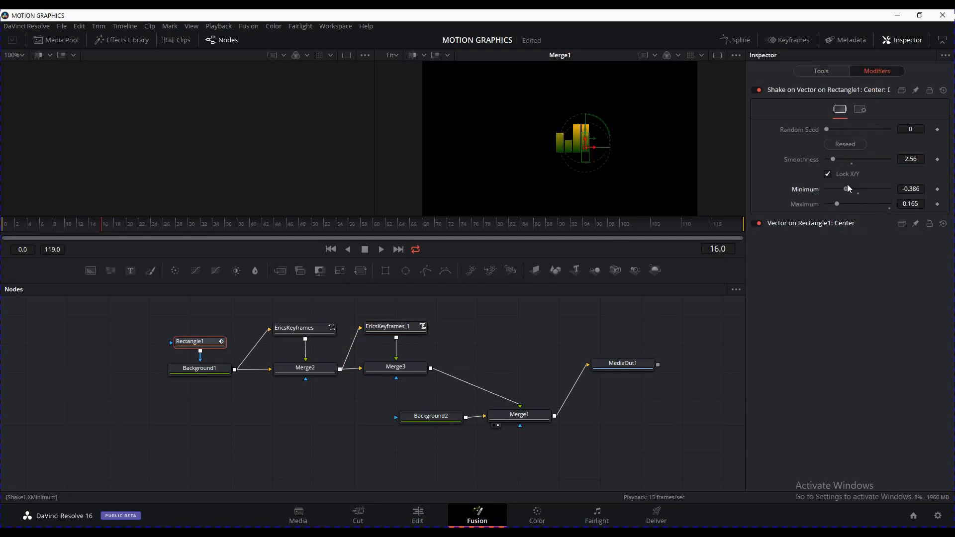
left_click(485, 324)
left_click(330, 250)
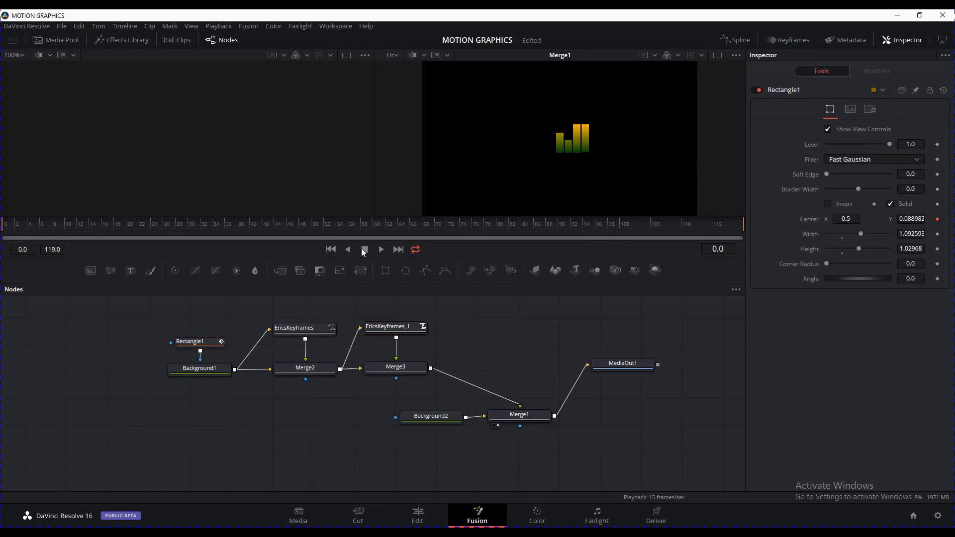
left_click(381, 248)
left_click(364, 249)
Try moving Rectangle1's centre upward, then undo the move
left_click(190, 342)
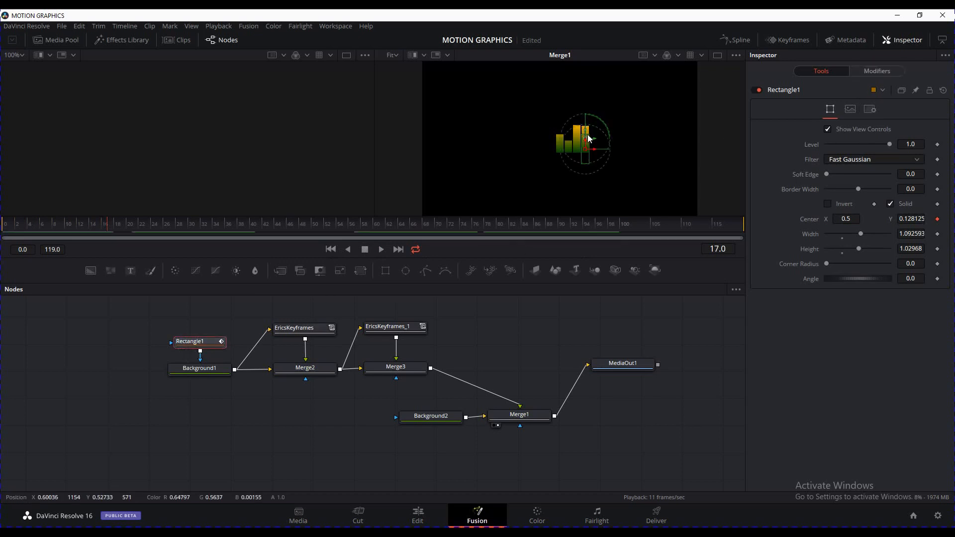
left_click_drag(587, 135, 587, 117)
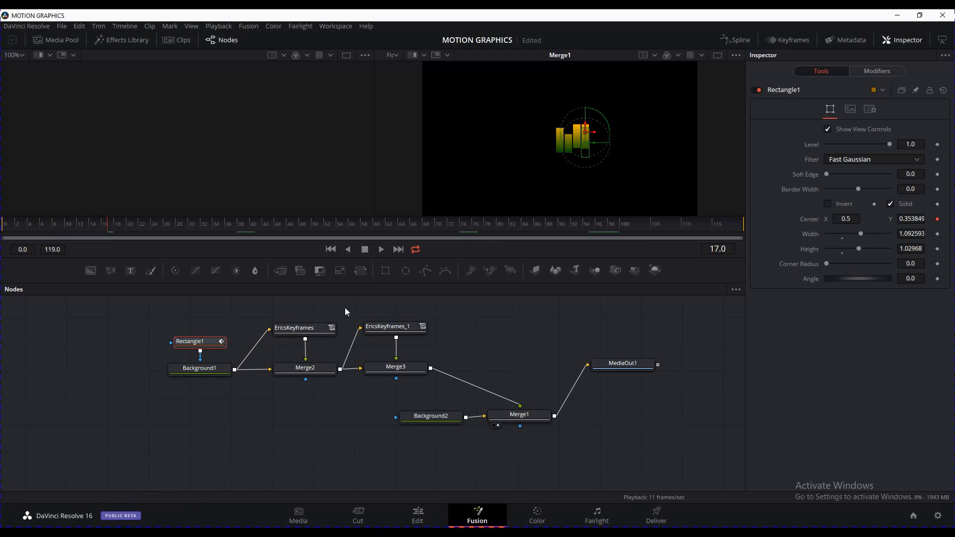
key("ctrl+z")
Show Background1 in the left viewer, make the rectangle taller (Height 1.428394), and preview
left_click(175, 379)
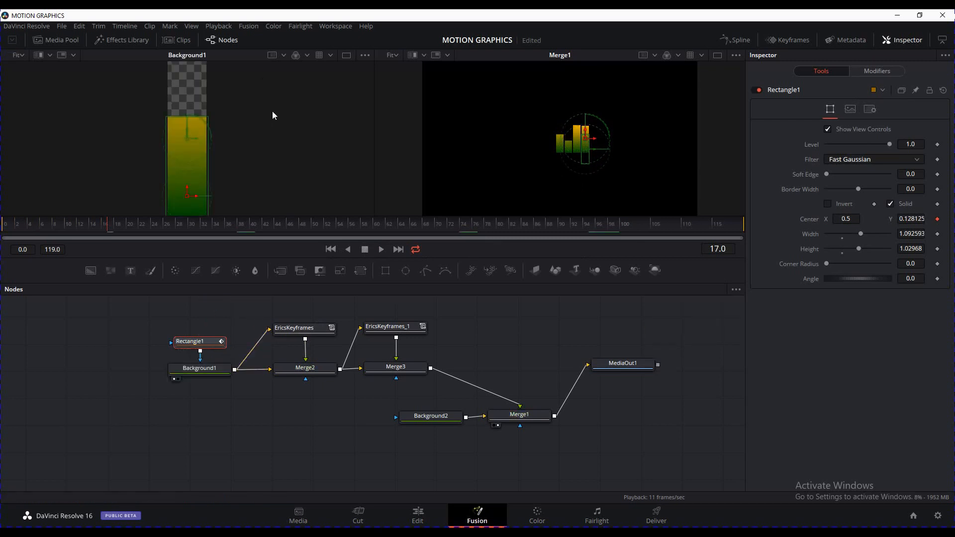
left_click_drag(201, 116, 208, 90)
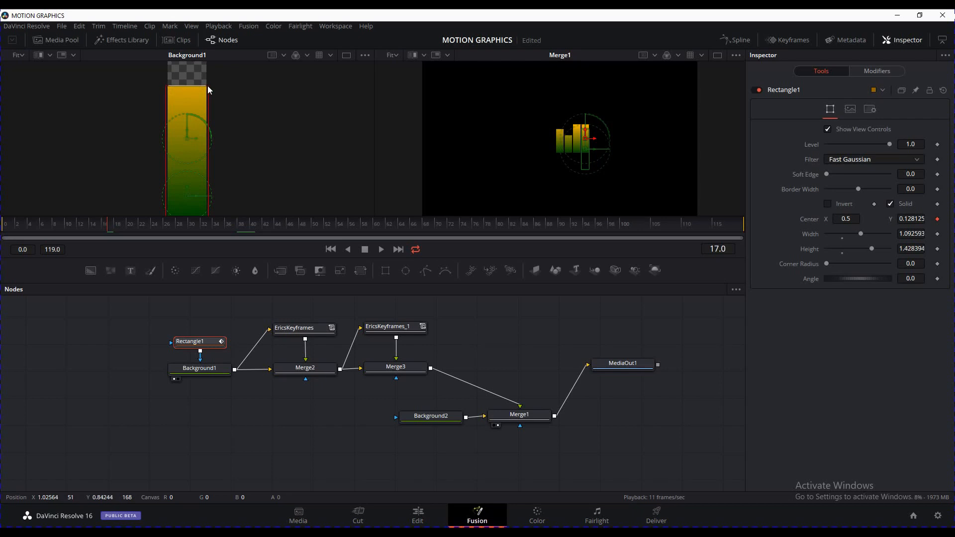
left_click(482, 337)
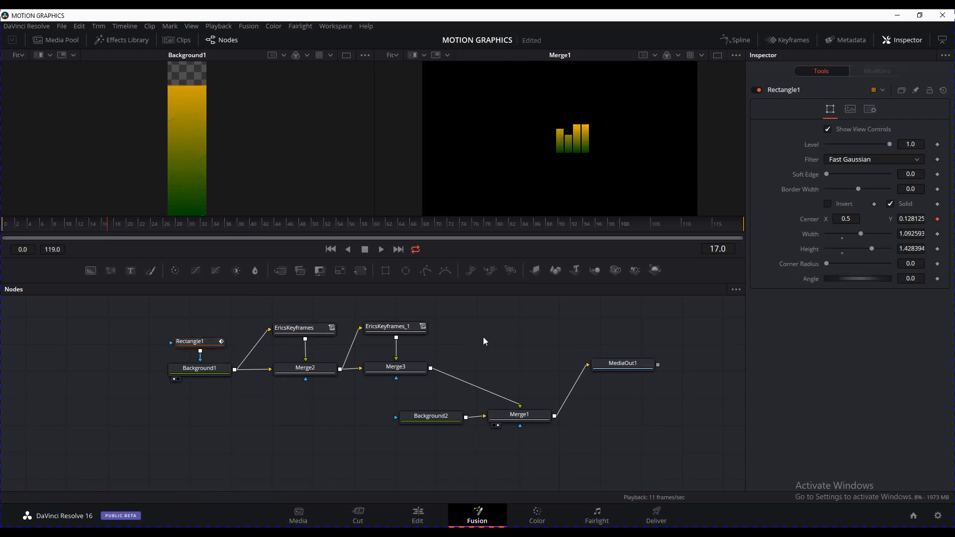
left_click(330, 249)
left_click(381, 249)
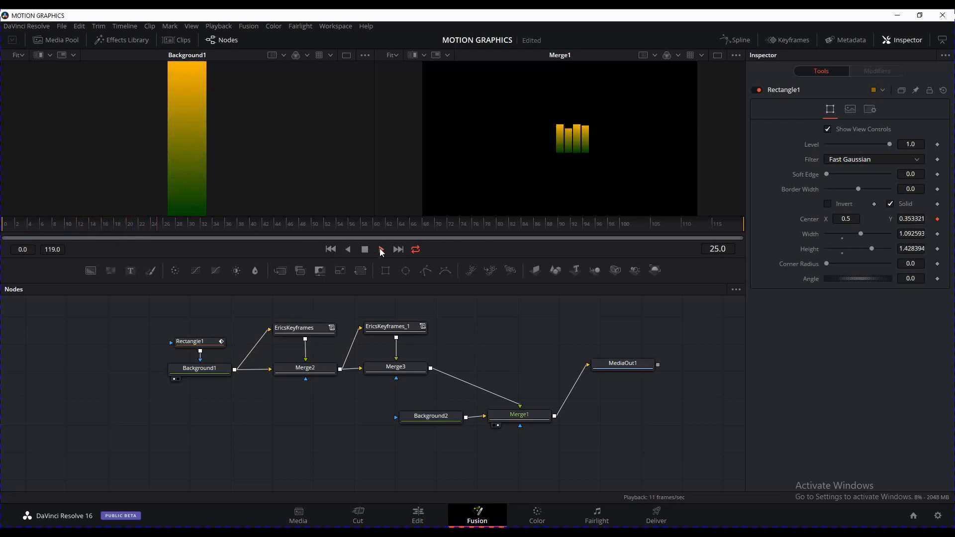
left_click(332, 249)
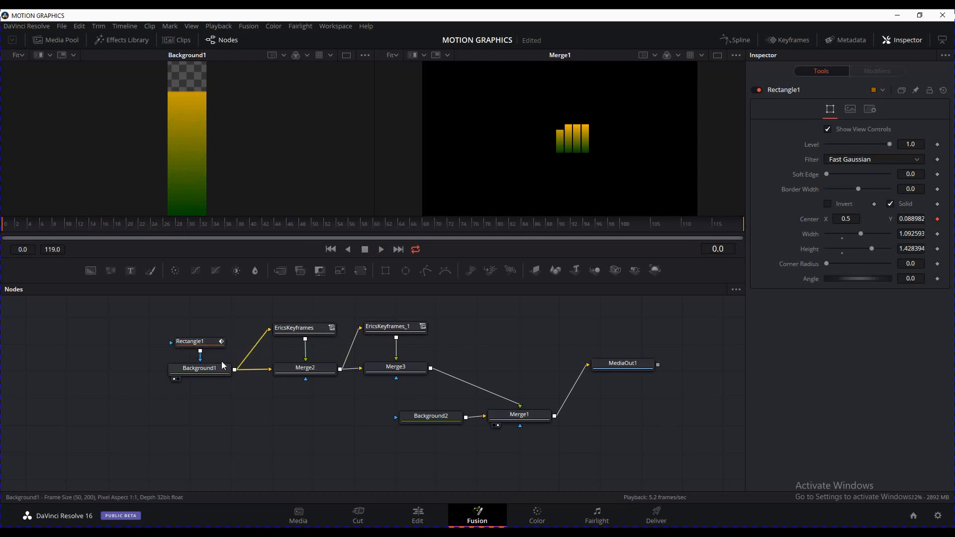
Lower Rectangle1's shake Minimum to -0.606 and play the animation to preview
left_click(305, 330)
left_click(194, 341)
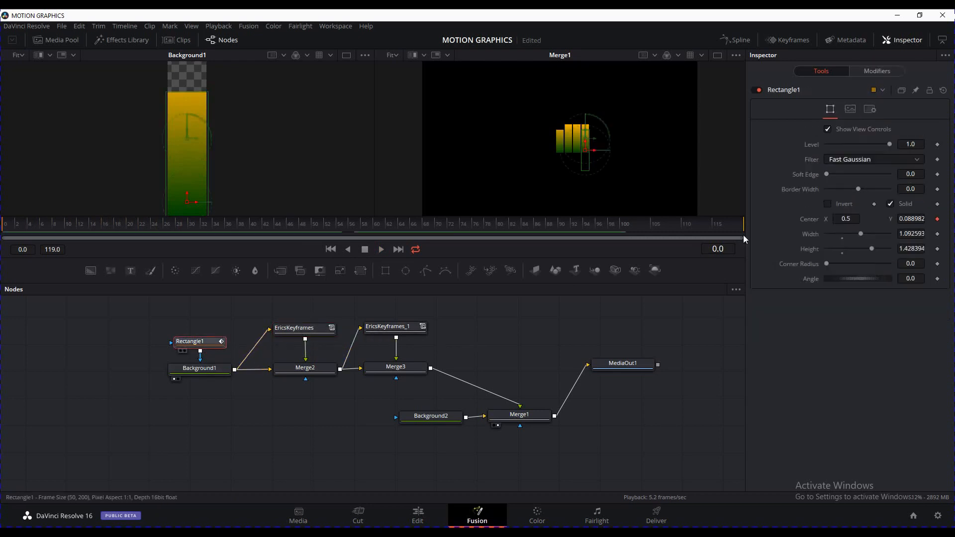
left_click(877, 72)
left_click_drag(846, 189, 838, 189)
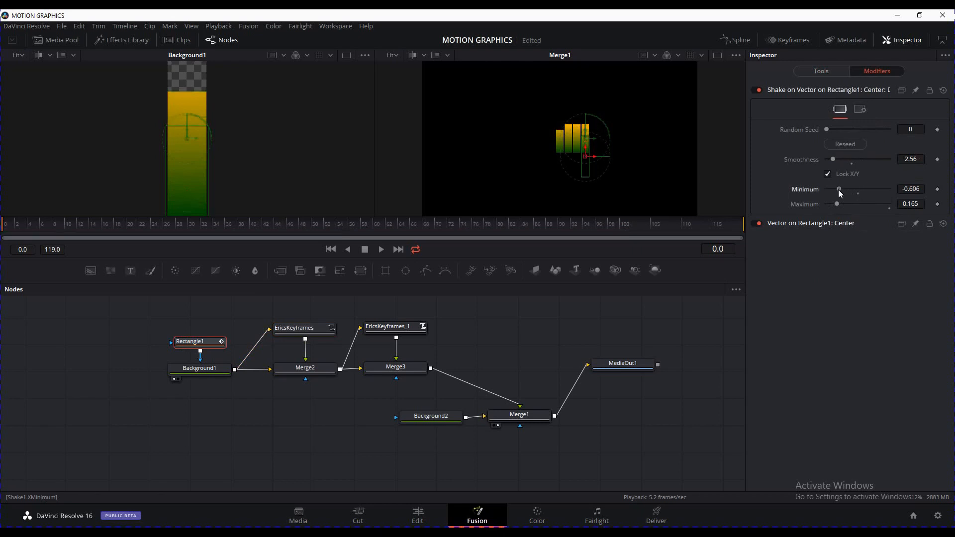
left_click(535, 345)
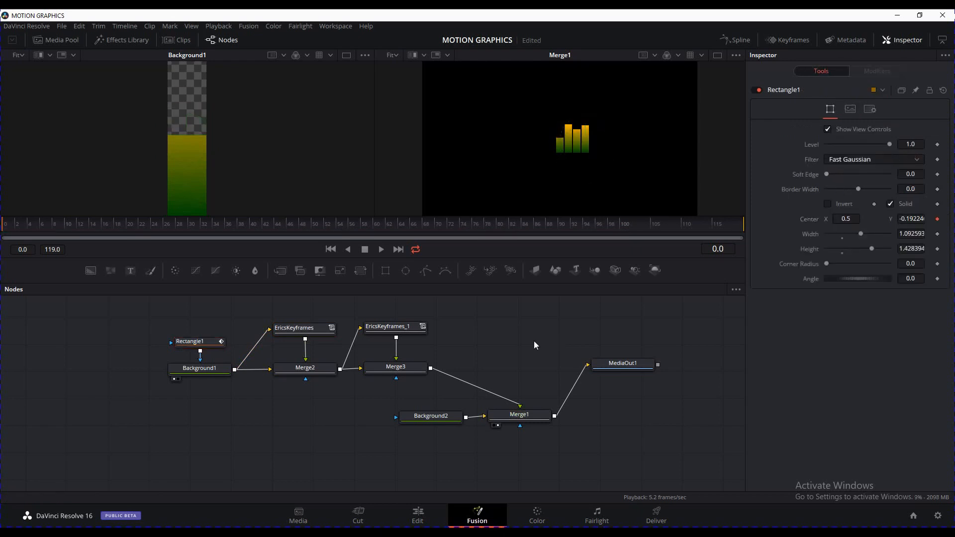
left_click(381, 250)
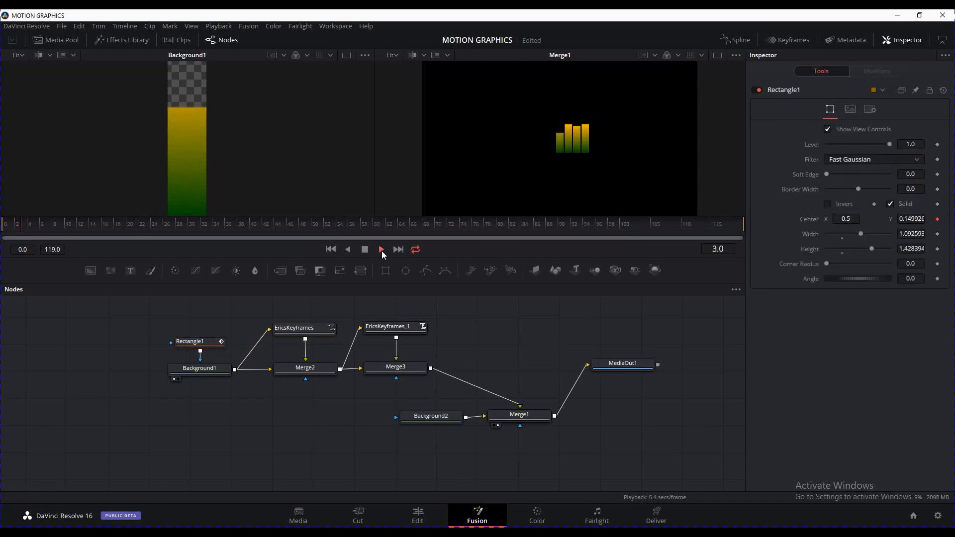
left_click(381, 250)
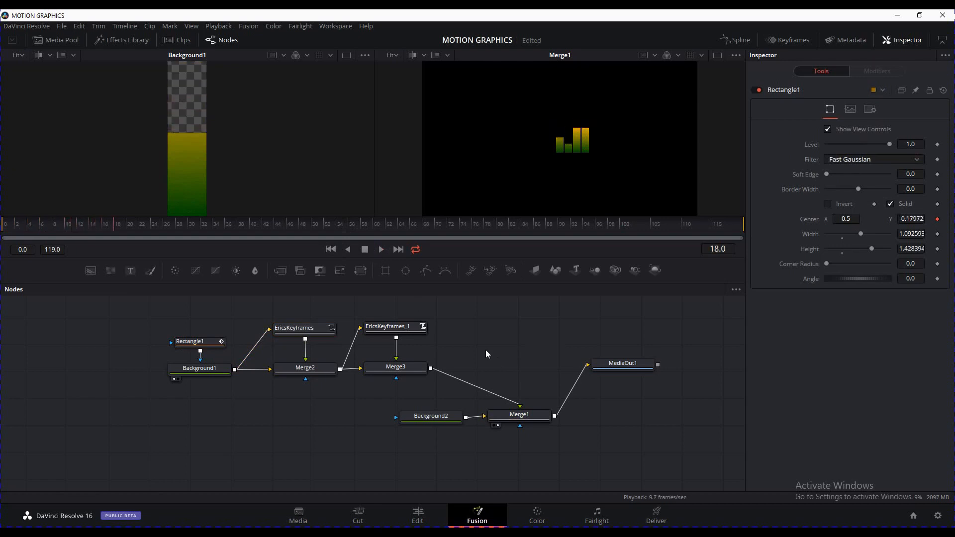
left_click(416, 329)
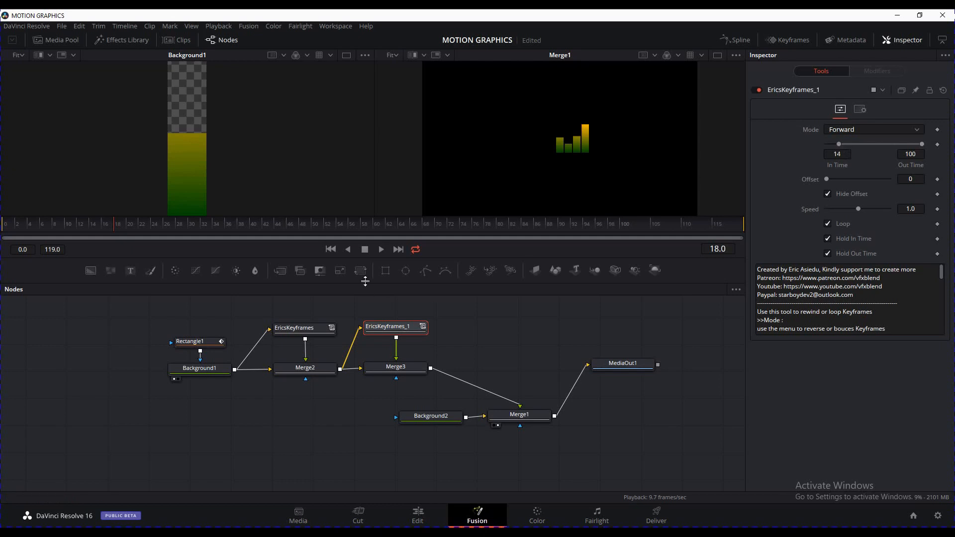
Replay the bar animation from the first frame, then stop it
left_click(331, 249)
left_click(381, 250)
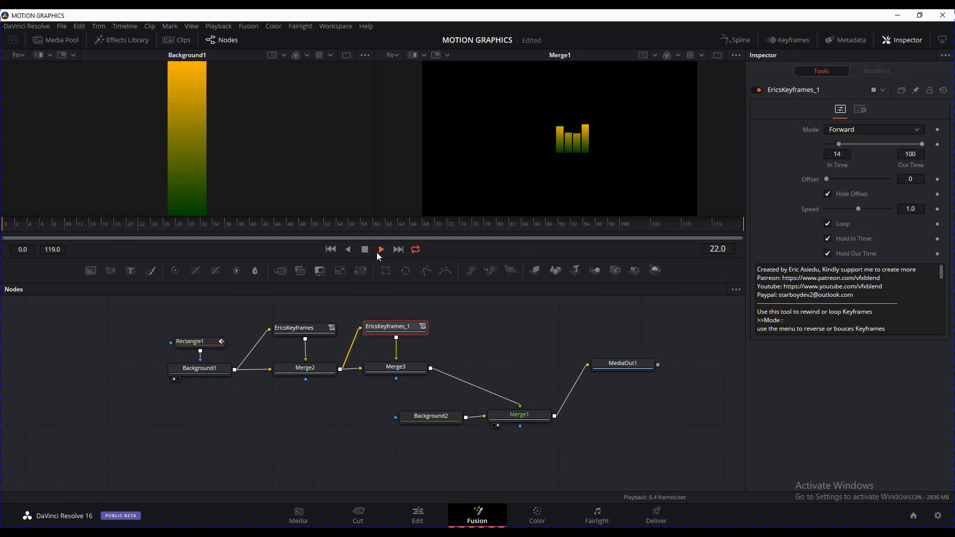
left_click(366, 250)
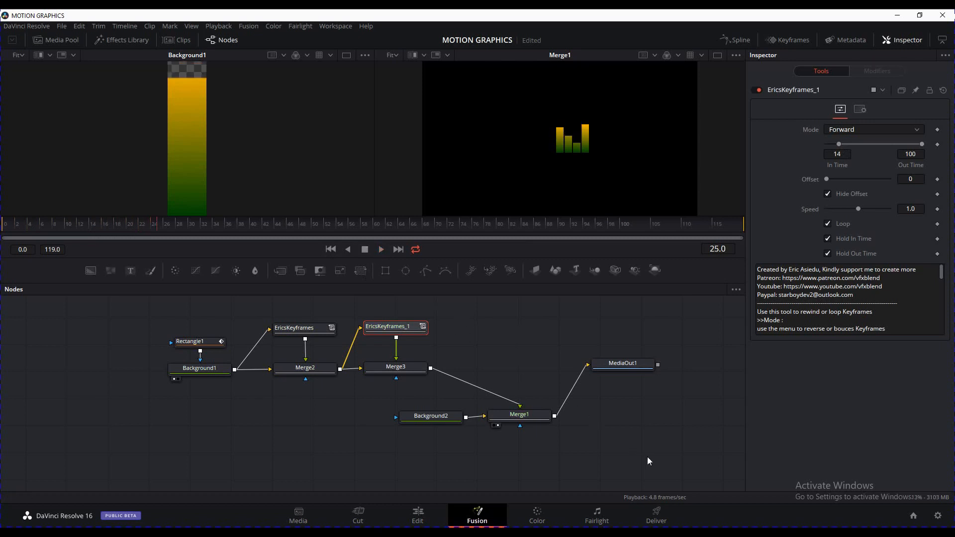
Move Background2, Merge1 and MediaOut1 lower right and paste an EricsKeyframes_1 copy as EricsKeyframes_1_1
left_click_drag(634, 458, 432, 407)
left_click_drag(680, 436, 441, 378)
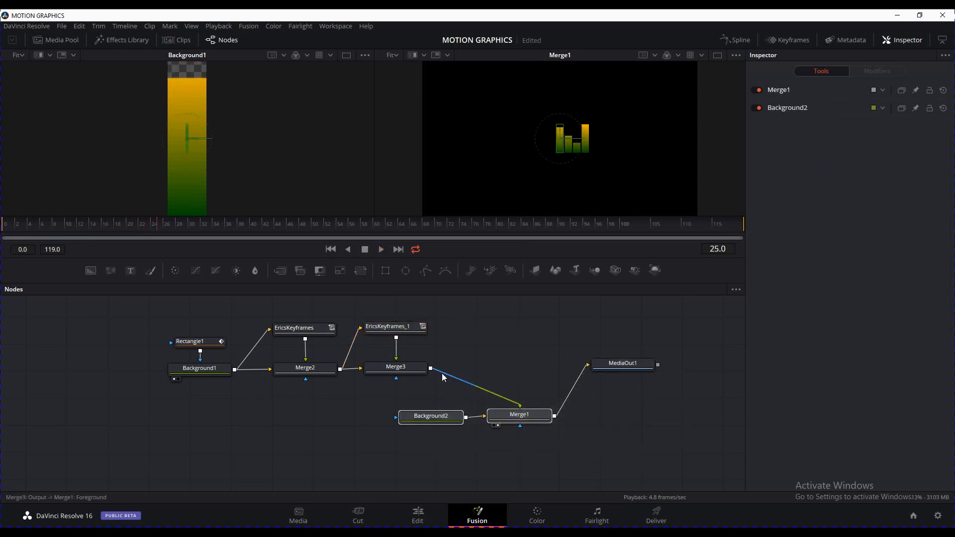
left_click_drag(635, 449, 434, 348)
left_click_drag(535, 423, 563, 442)
left_click(502, 367)
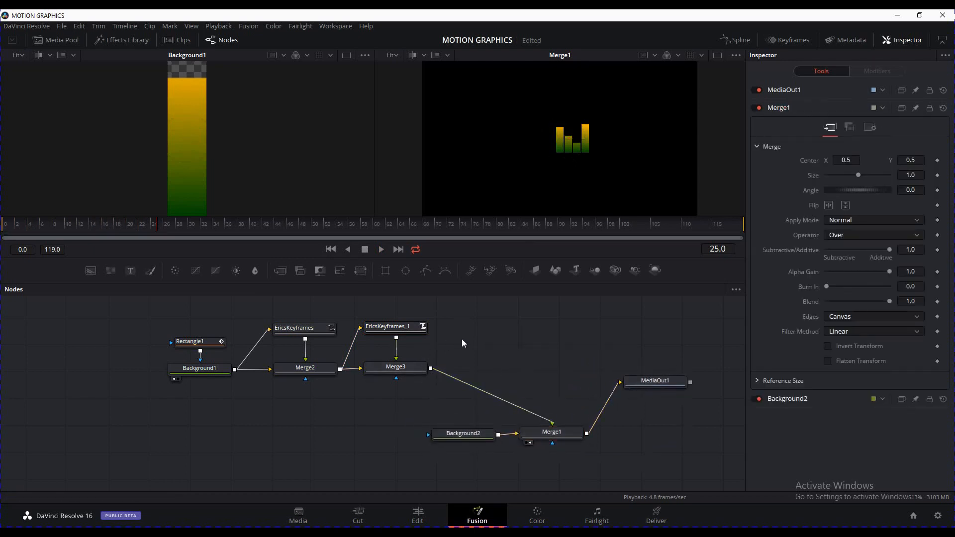
left_click(416, 329)
key("ctrl+v")
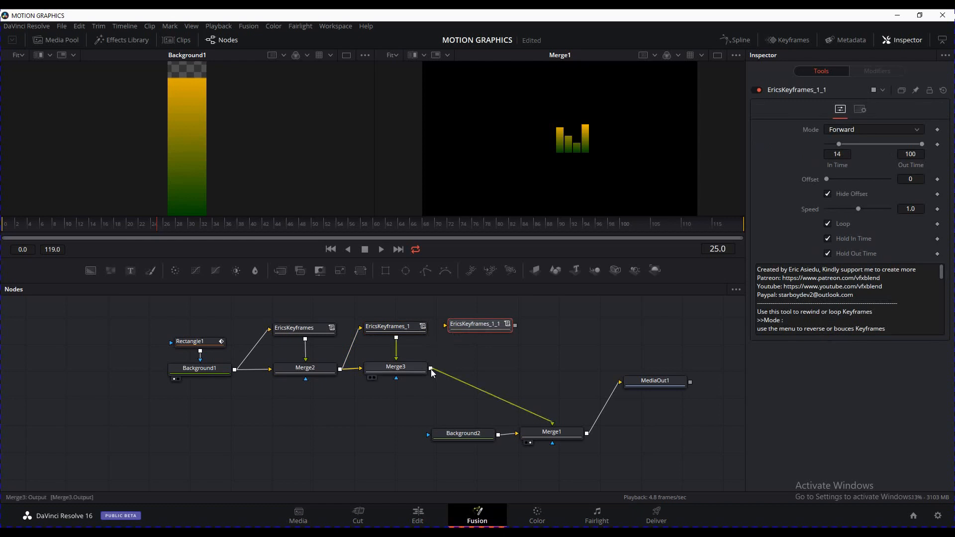
Chain EricsKeyframes_1_1 after Merge3 into a new Merge4 feeding Merge1, centre X 5.29132
mouse_move(431, 370)
left_mouse_down()
mouse_move(445, 326)
mouse_move(501, 328)
mouse_move(436, 371)
left_mouse_up()
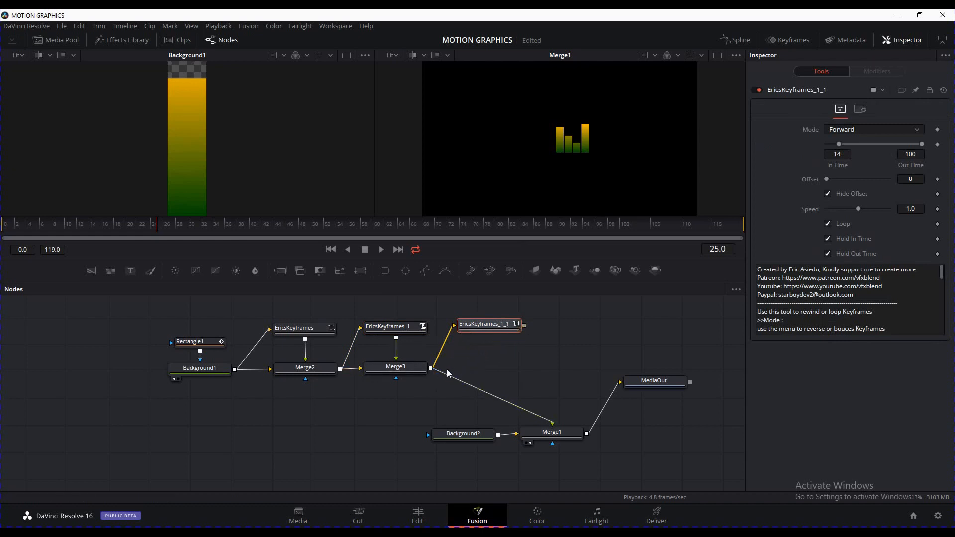
left_click_drag(552, 422, 559, 368)
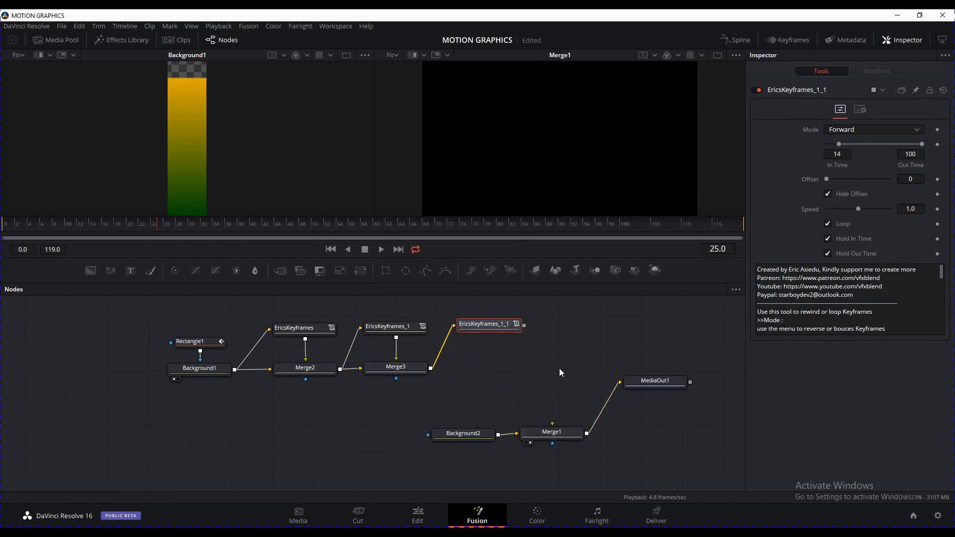
left_click_drag(525, 325, 431, 368)
left_click_drag(524, 369, 552, 424)
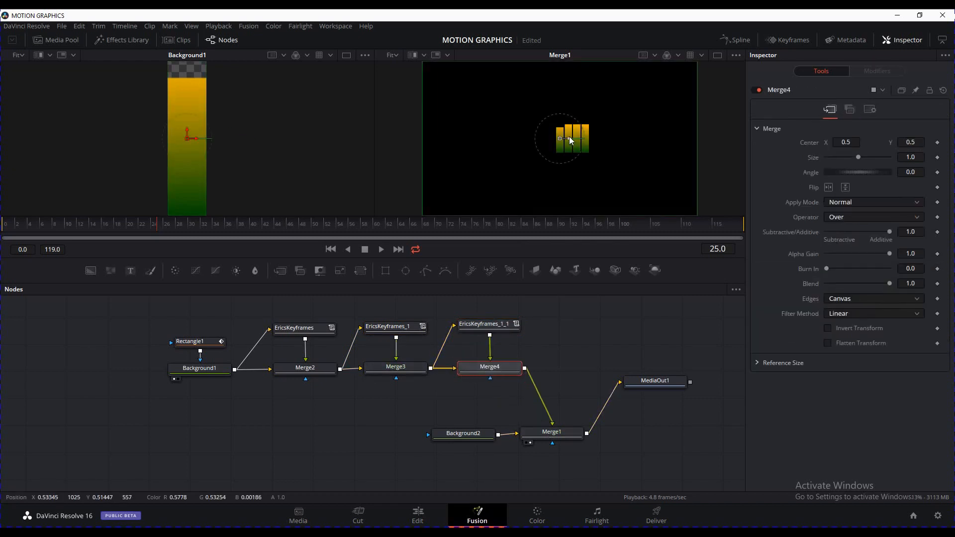
left_click_drag(569, 136, 604, 138)
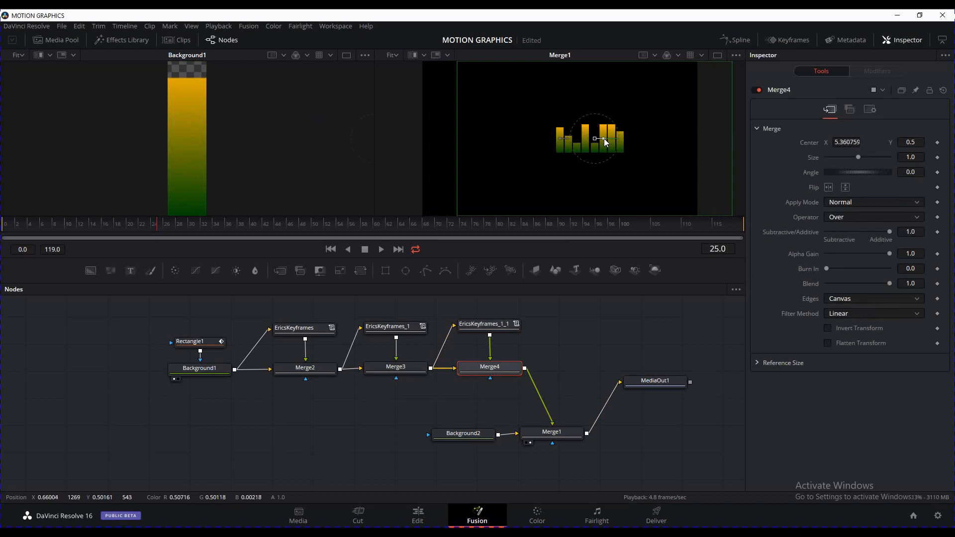
left_click(582, 338)
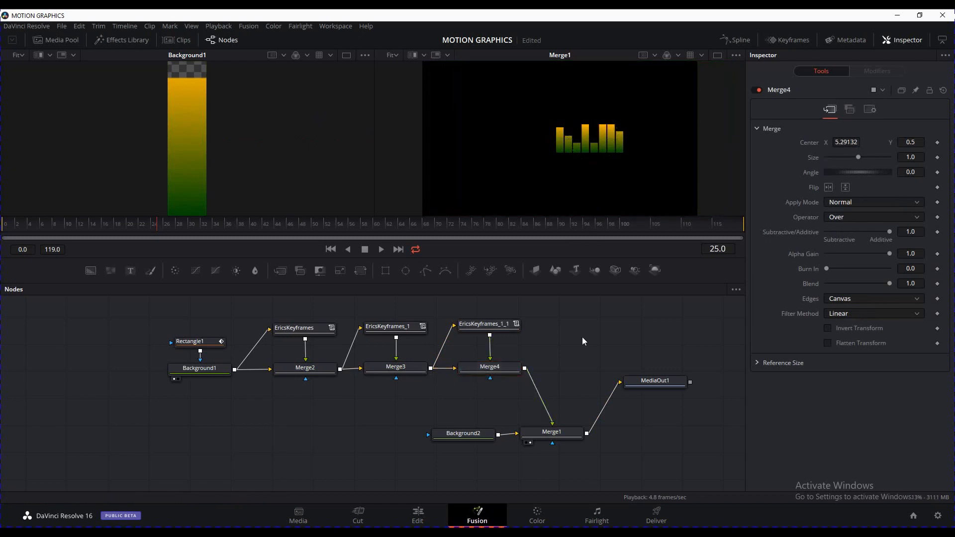
Pan the node graph left and move MediaOut1 further right
middle_click(563, 368)
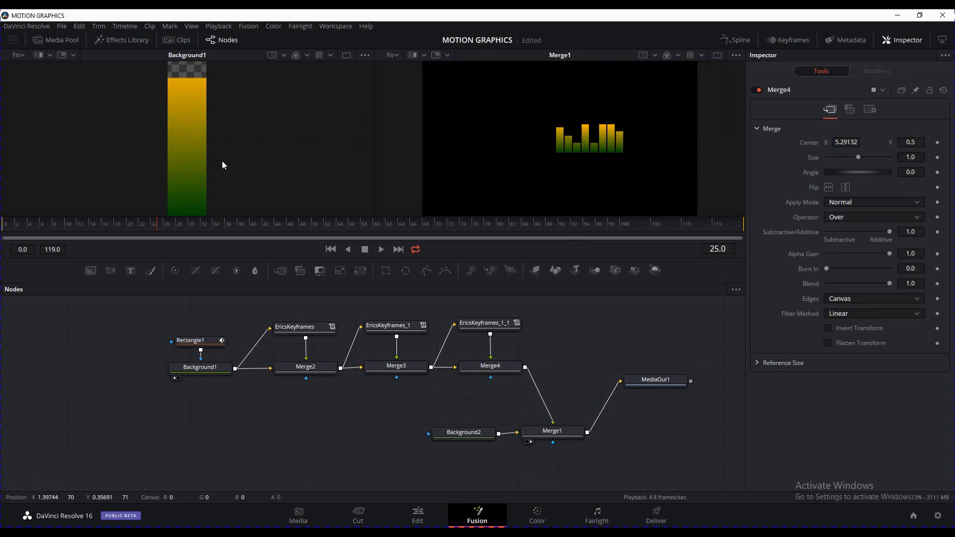
left_click_drag(639, 446, 599, 446)
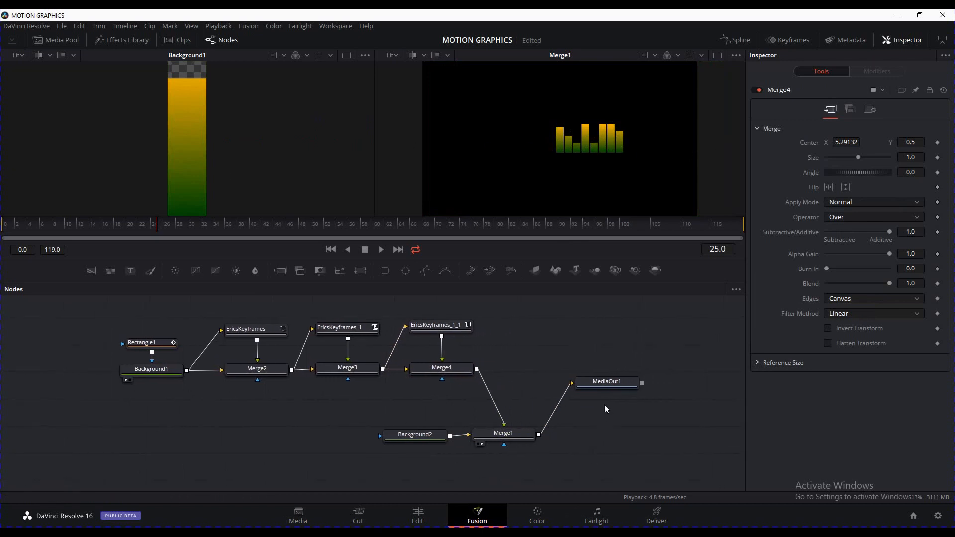
left_click(619, 382)
left_click_drag(619, 382, 657, 383)
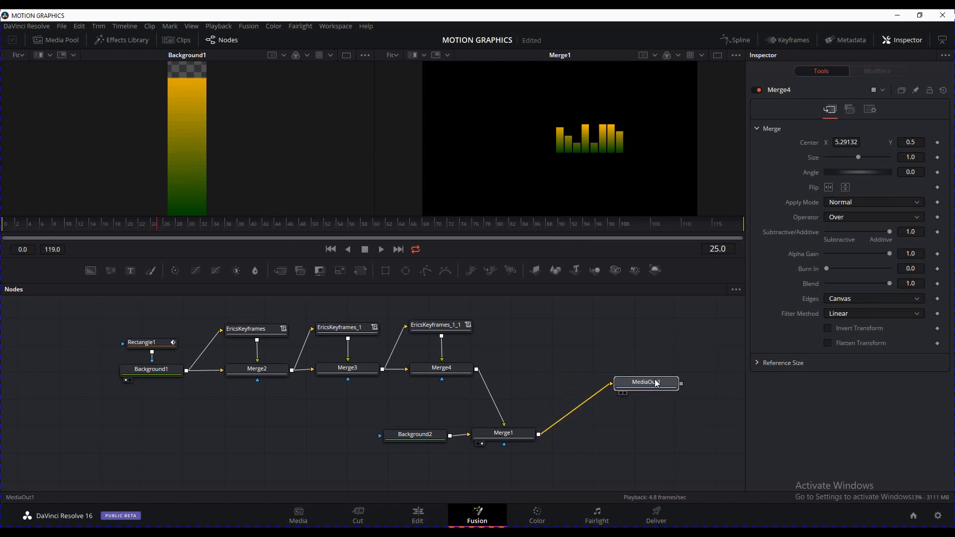
left_click(515, 437)
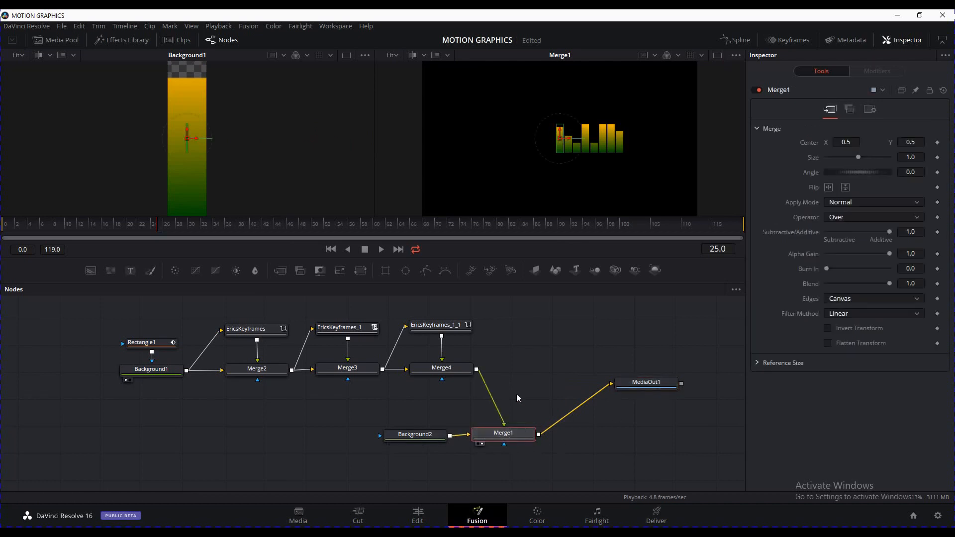
left_click(461, 372)
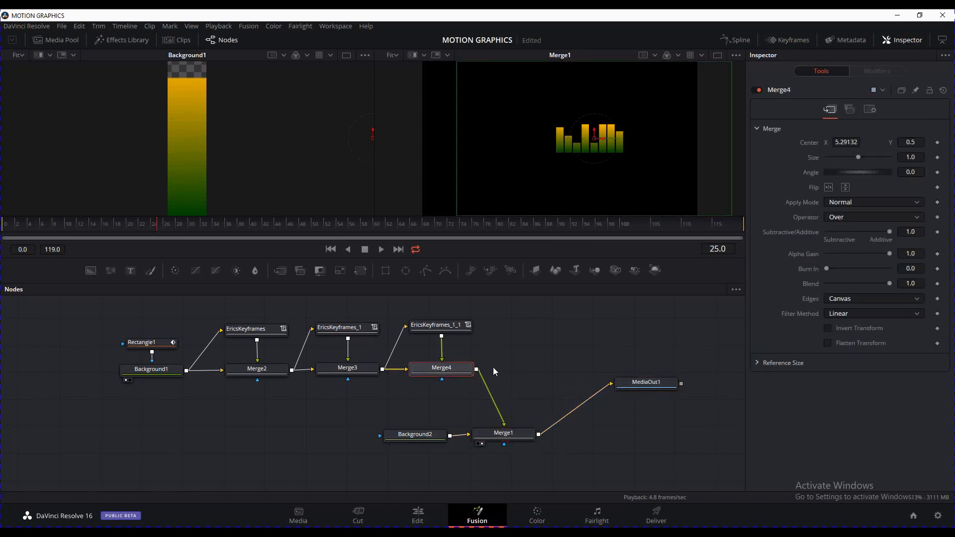
key("shift+space")
Insert Transform1 after Merge4 with Size 1.514, shifted left to centre X -5.81898
type("tra")
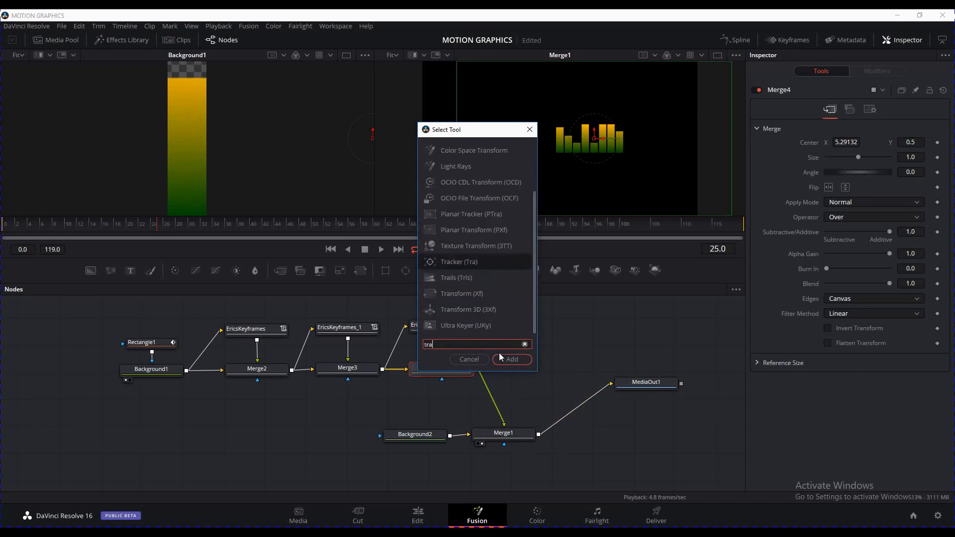
type("nsform")
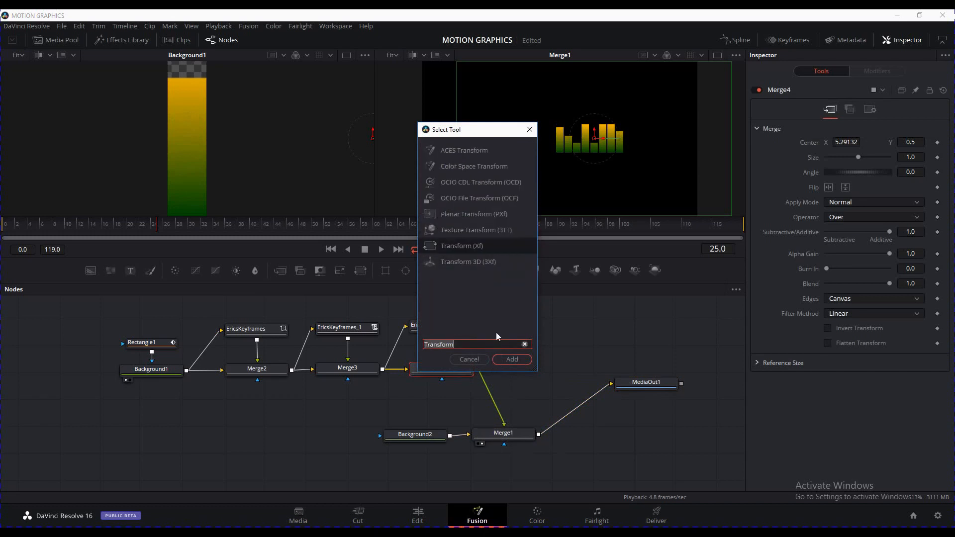
left_click(505, 363)
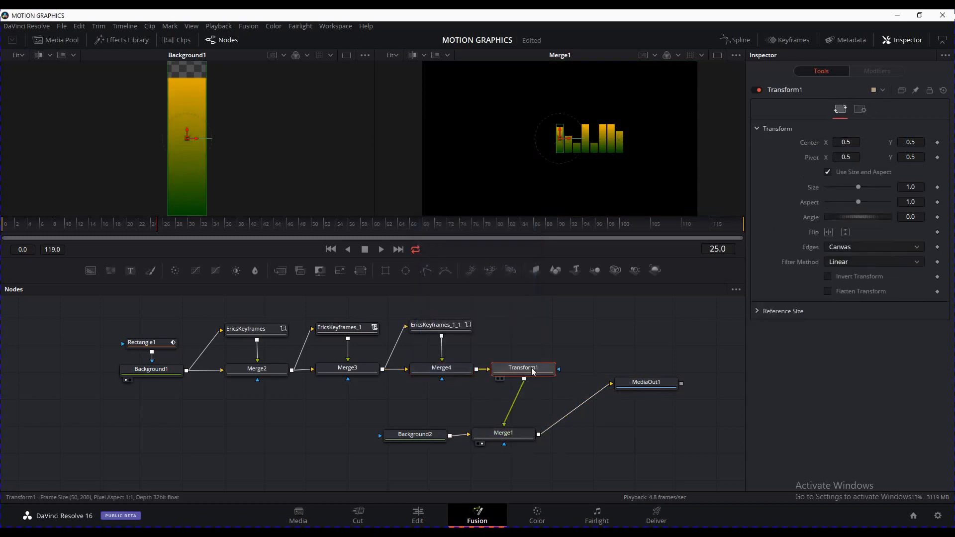
left_click_drag(567, 139, 544, 143)
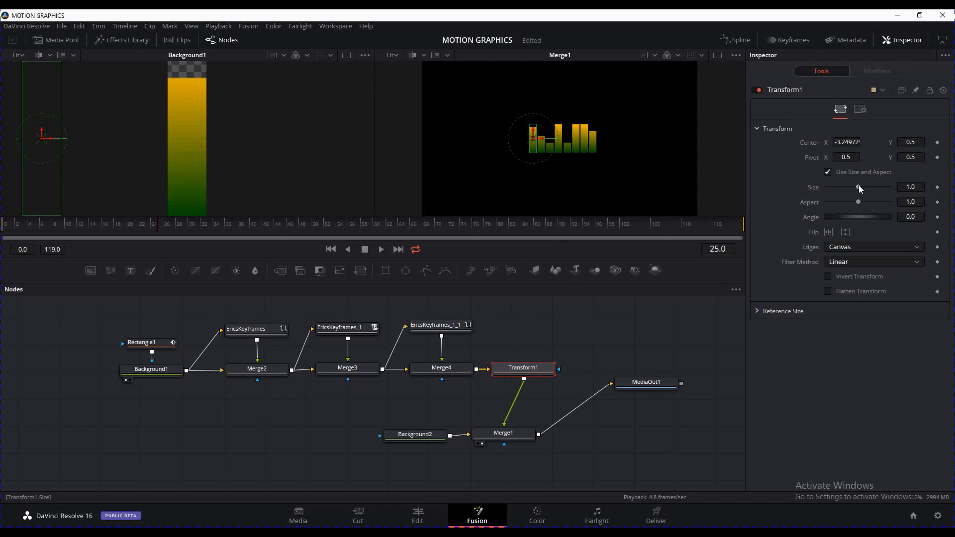
left_click_drag(859, 189, 907, 187)
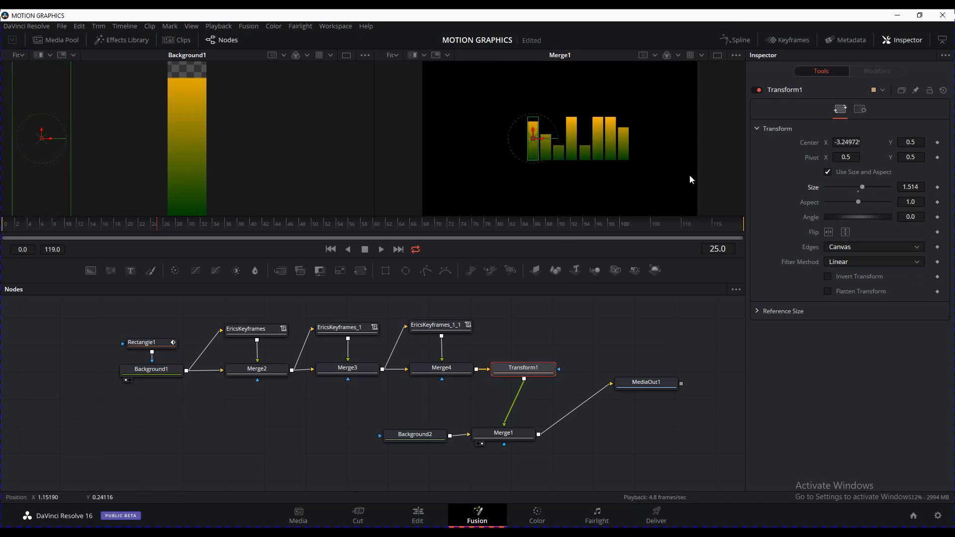
left_click_drag(544, 145, 525, 145)
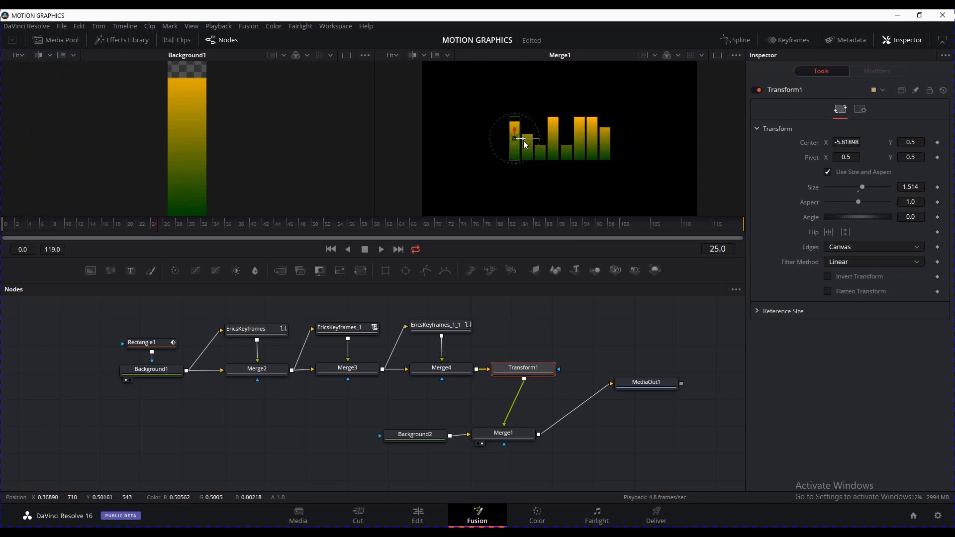
left_click(579, 343)
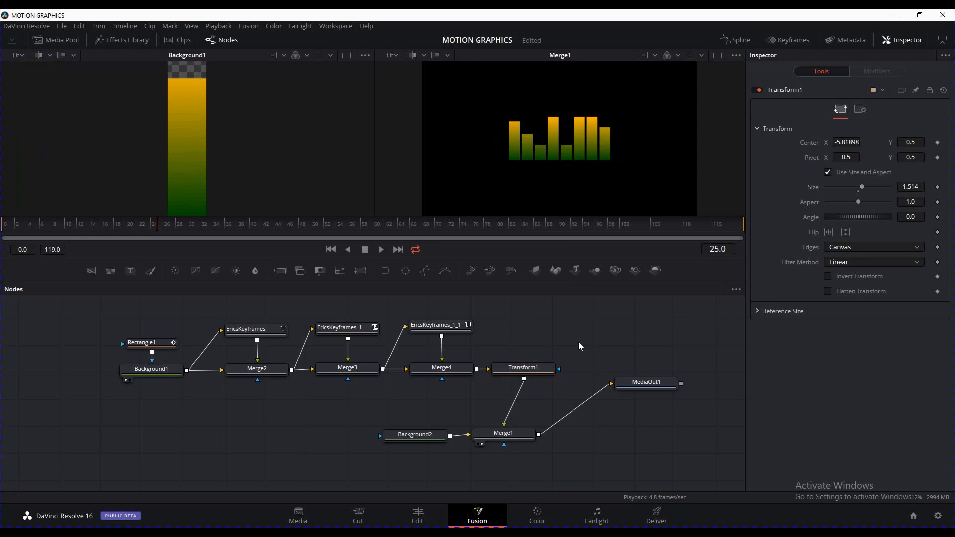
left_click_drag(578, 342, 575, 342)
left_click_drag(359, 401, 407, 409)
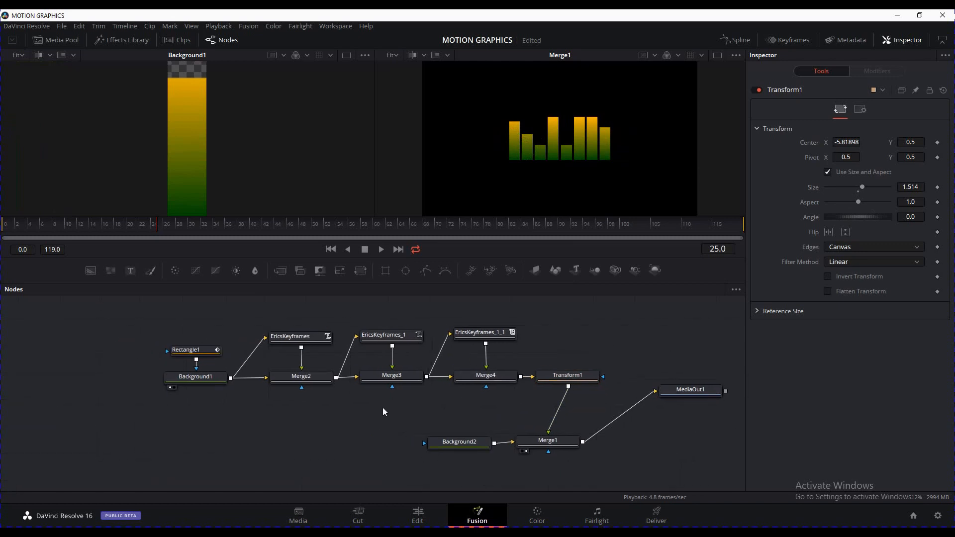
Nudge Merge2's, Merge3's and Merge4's bars left, bringing Merge4 to centre X about 4.88
left_click(309, 336)
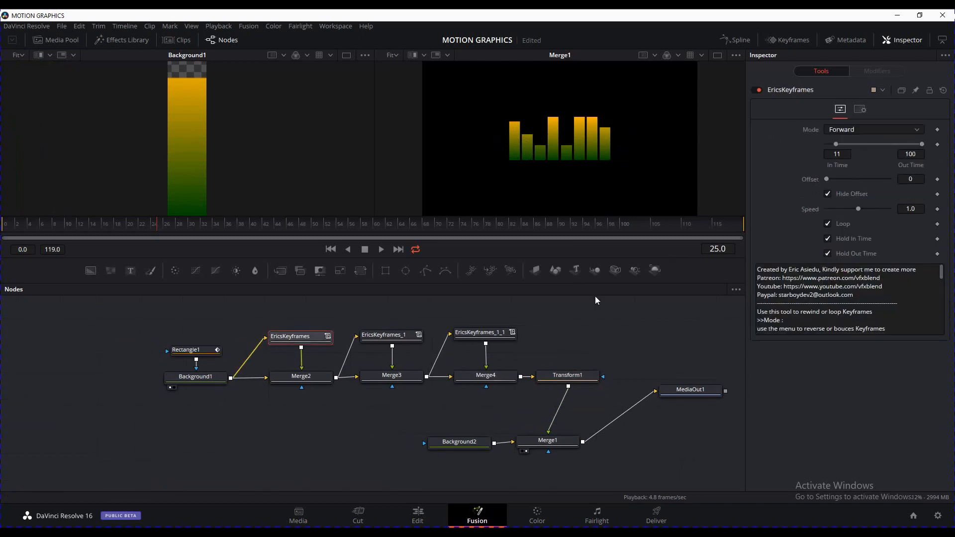
left_click(391, 376)
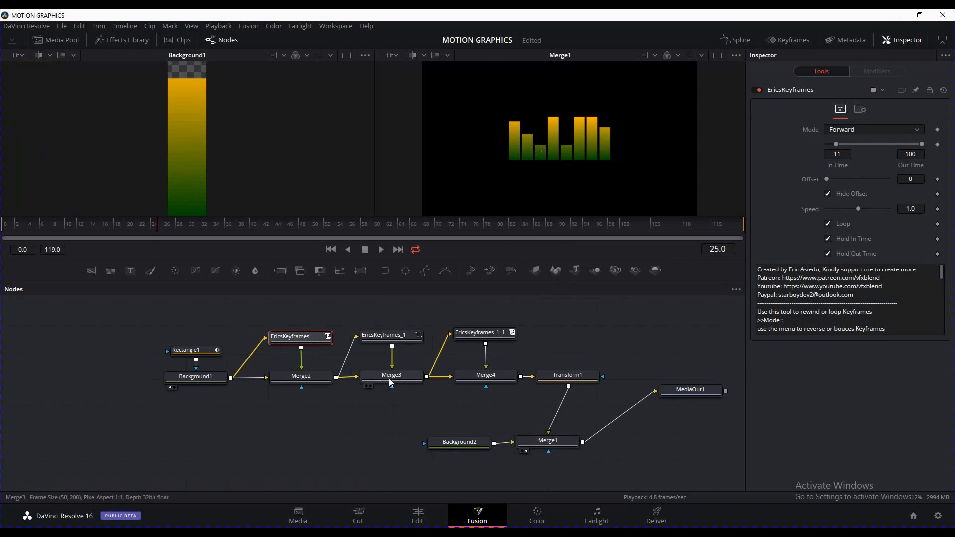
left_click(319, 381)
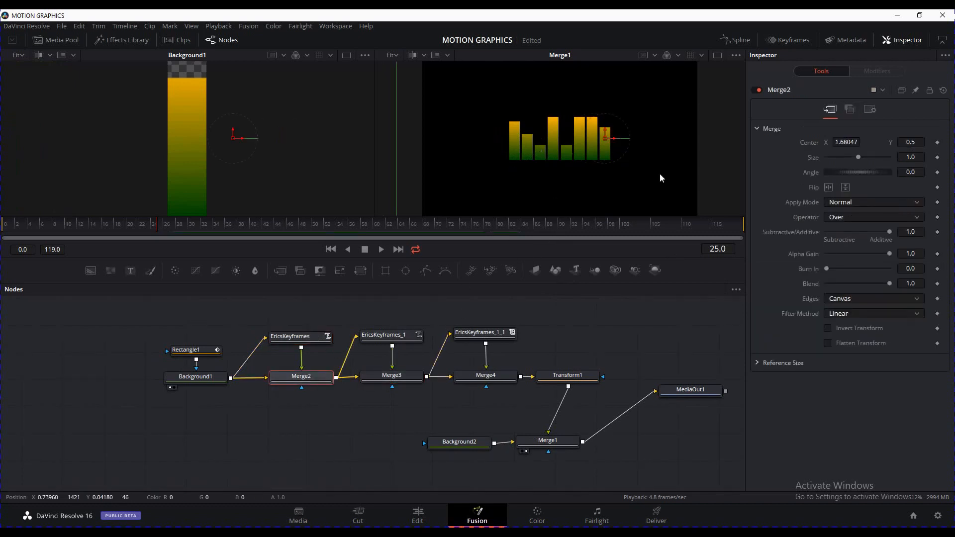
left_click_drag(614, 141, 617, 145)
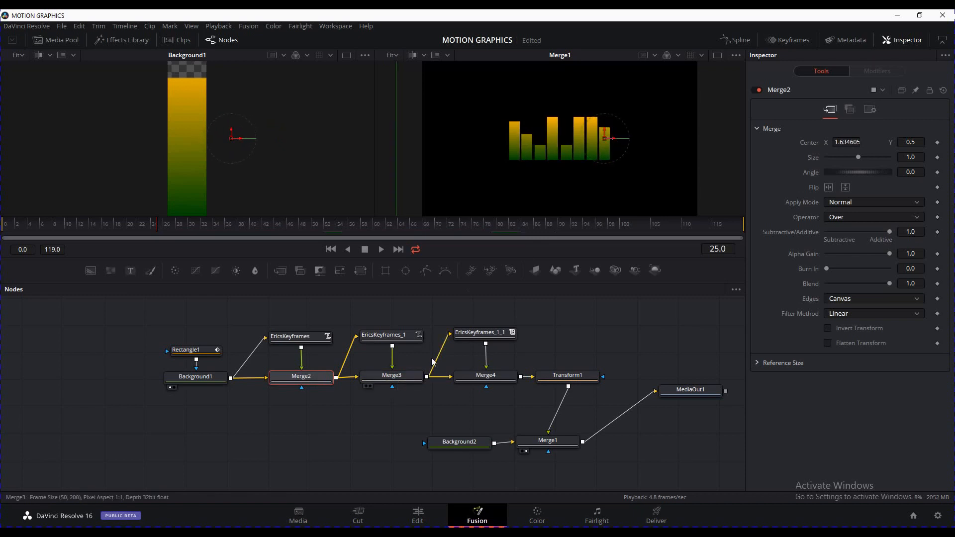
left_click(398, 381)
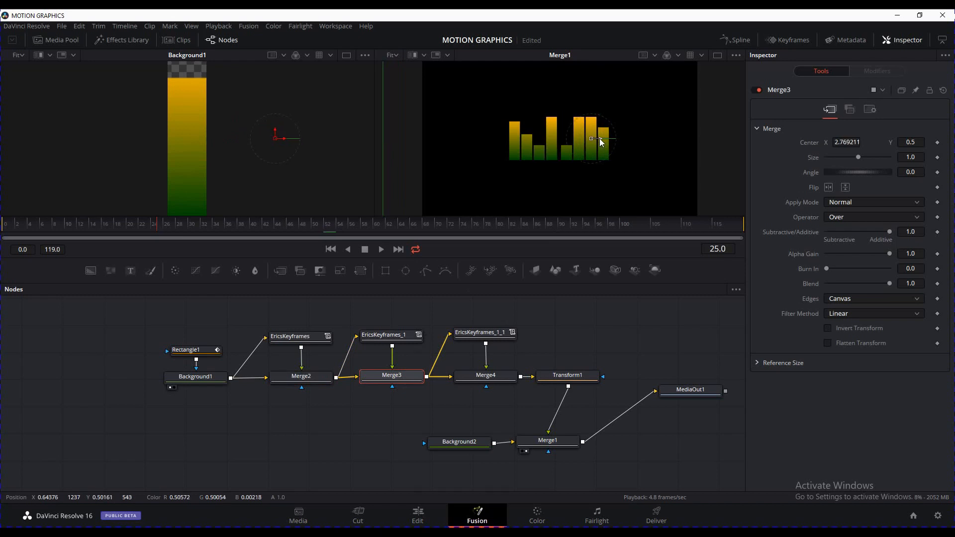
left_click_drag(602, 142, 601, 144)
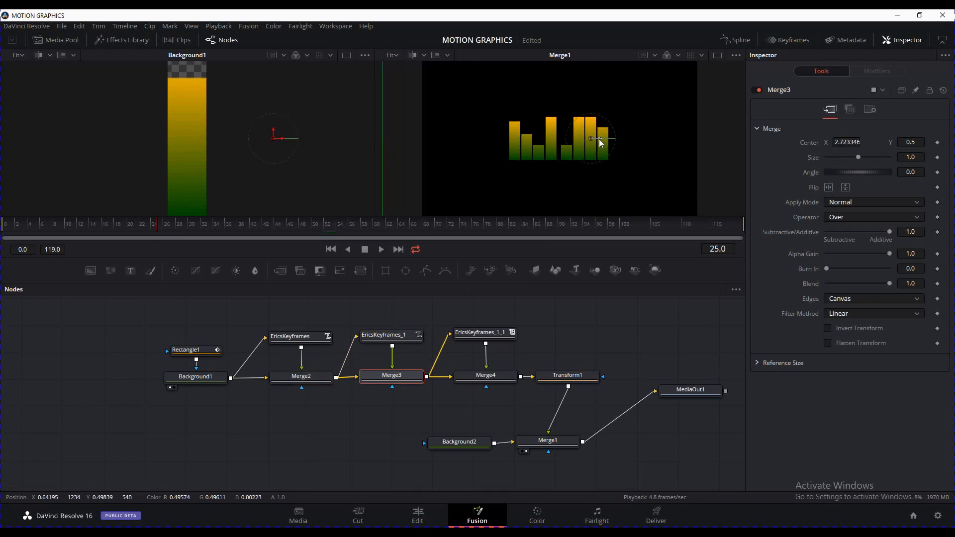
left_click(487, 377)
mouse_move(579, 140)
left_mouse_down()
mouse_move(571, 139)
mouse_move(577, 149)
left_mouse_up()
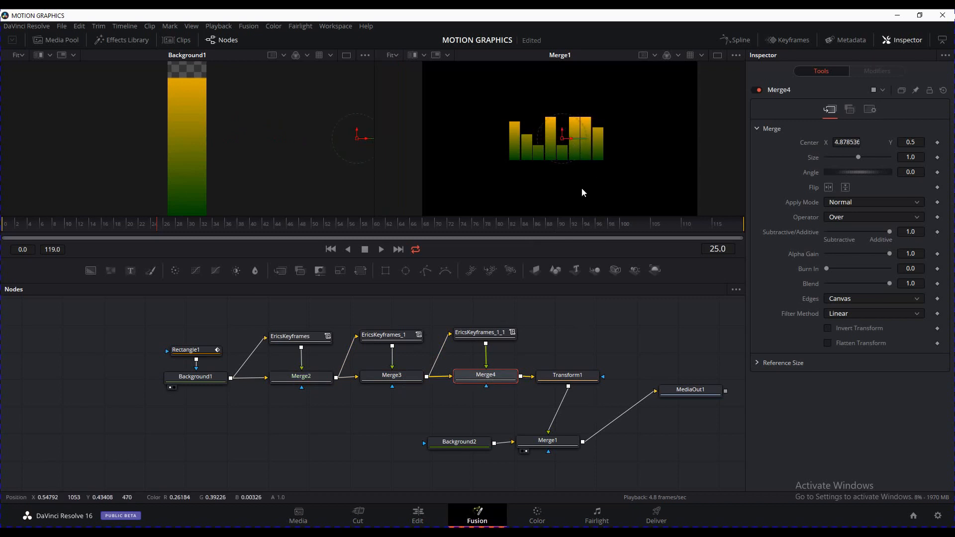
left_click(481, 335)
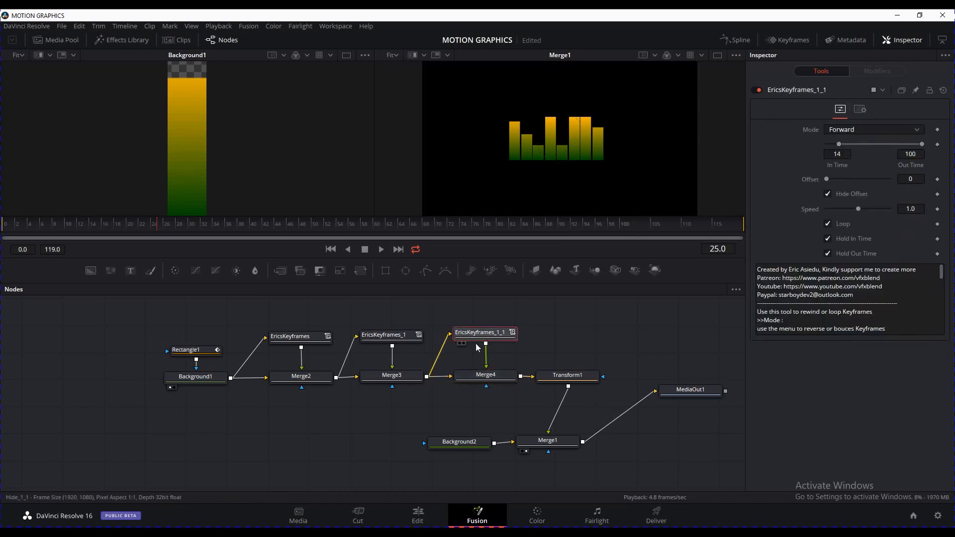
left_click(397, 337)
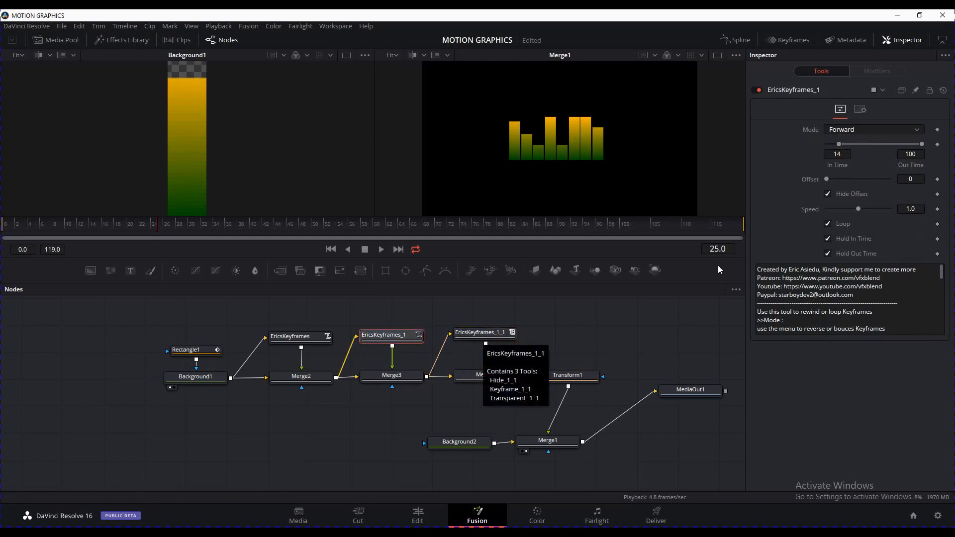
Delay EricsKeyframes_1_1's start to In Time 26
left_click(482, 335)
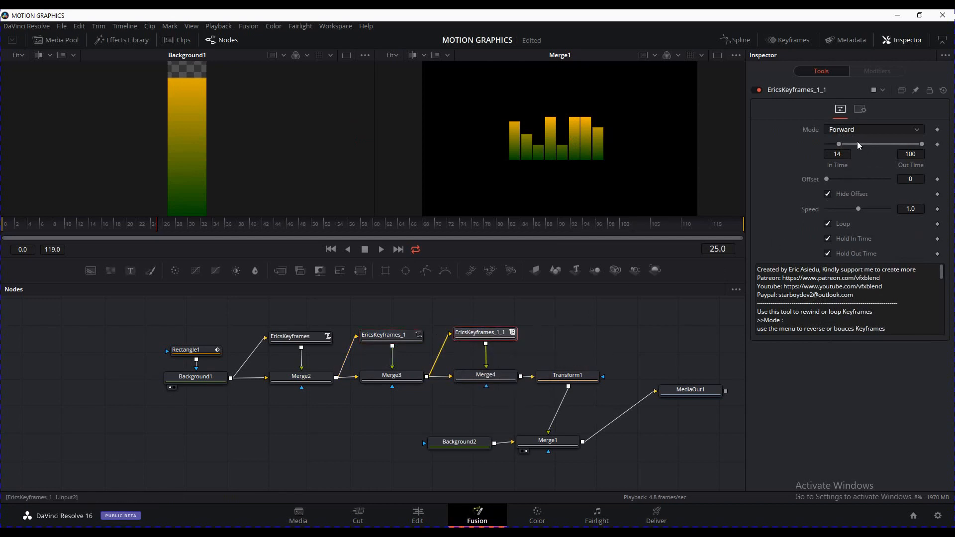
left_click_drag(842, 145, 850, 147)
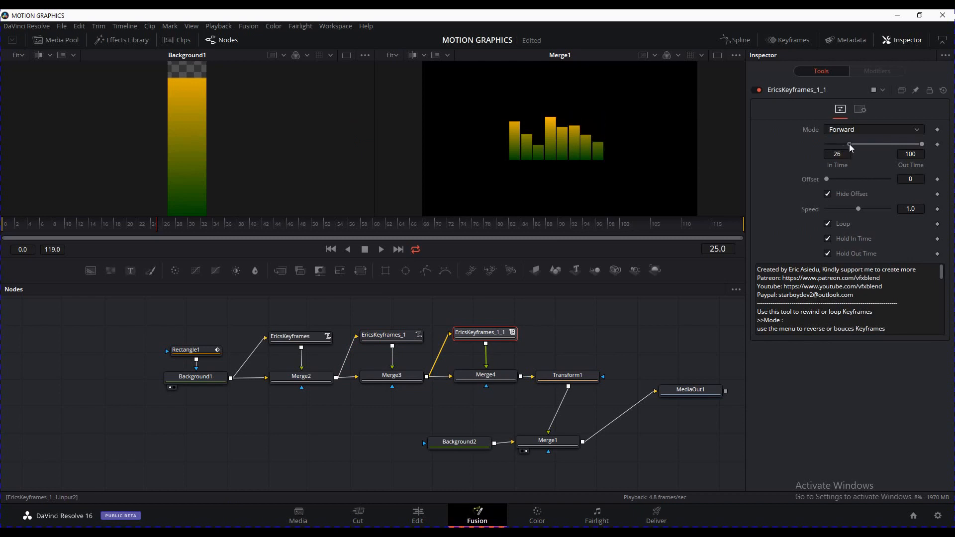
left_click(561, 343)
left_click_drag(571, 337, 556, 337)
left_click_drag(387, 416, 417, 423)
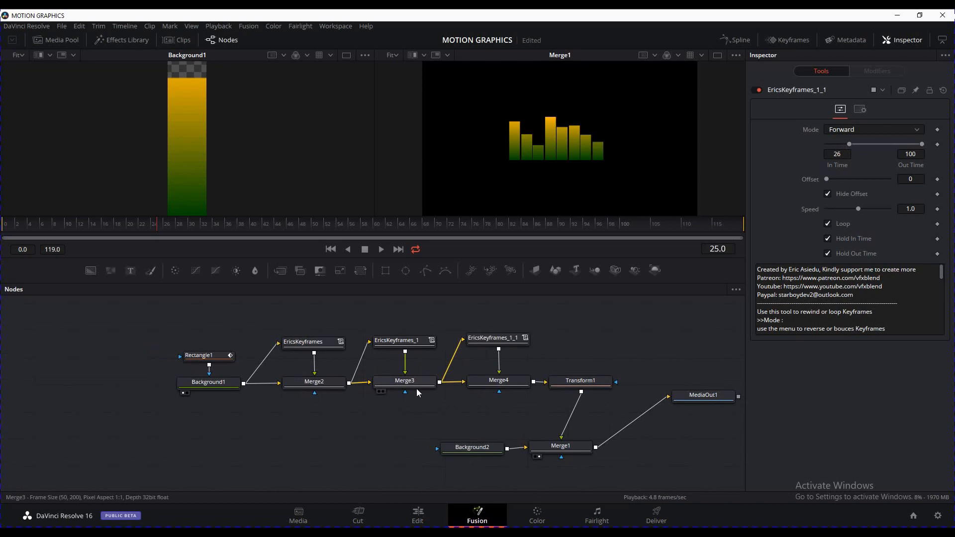
Try Reverse mode on EricsKeyframes_1, then return it to forward playback
left_click(405, 343)
left_click(884, 129)
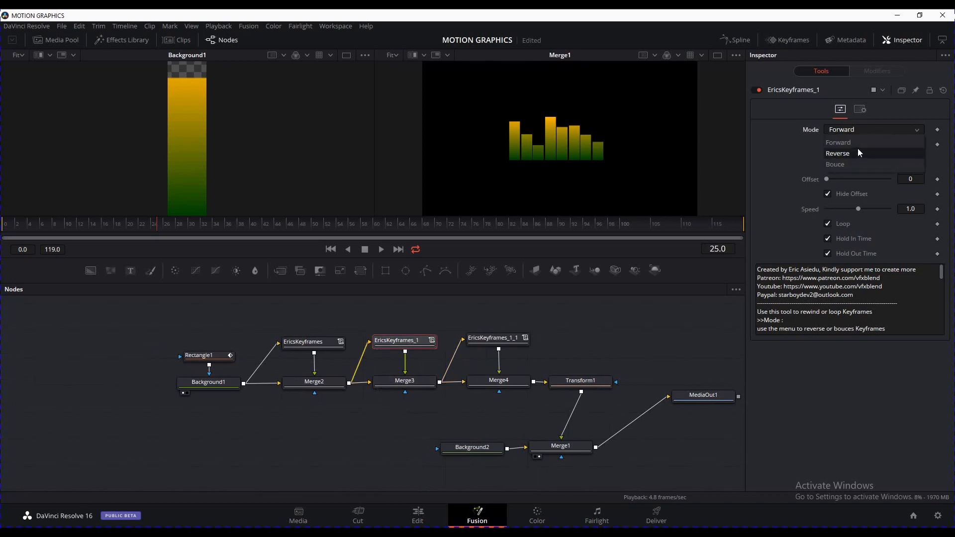
left_click(858, 149)
left_click(870, 129)
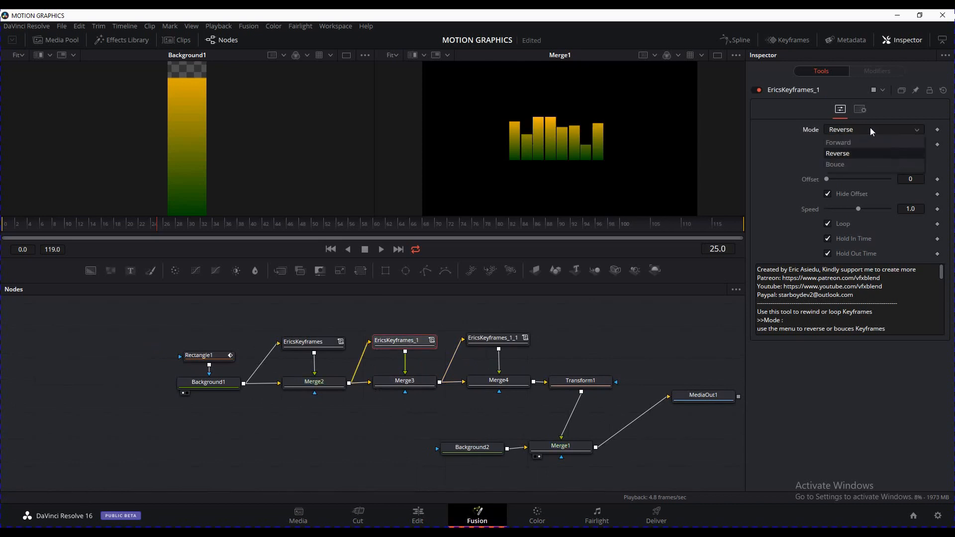
left_click(847, 144)
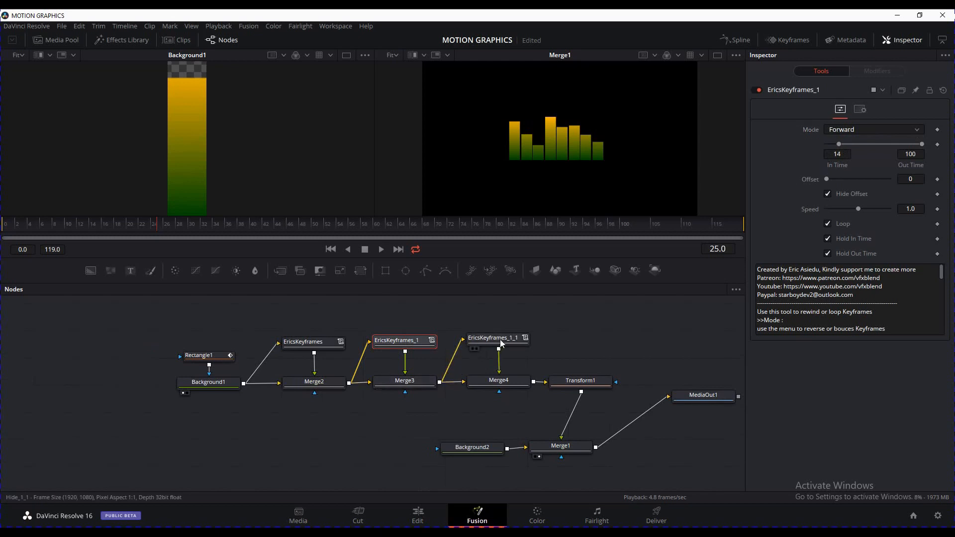
Set EricsKeyframes_1_1 to Reverse mode and play from the first frame to check the bars
left_click(500, 342)
left_click(852, 154)
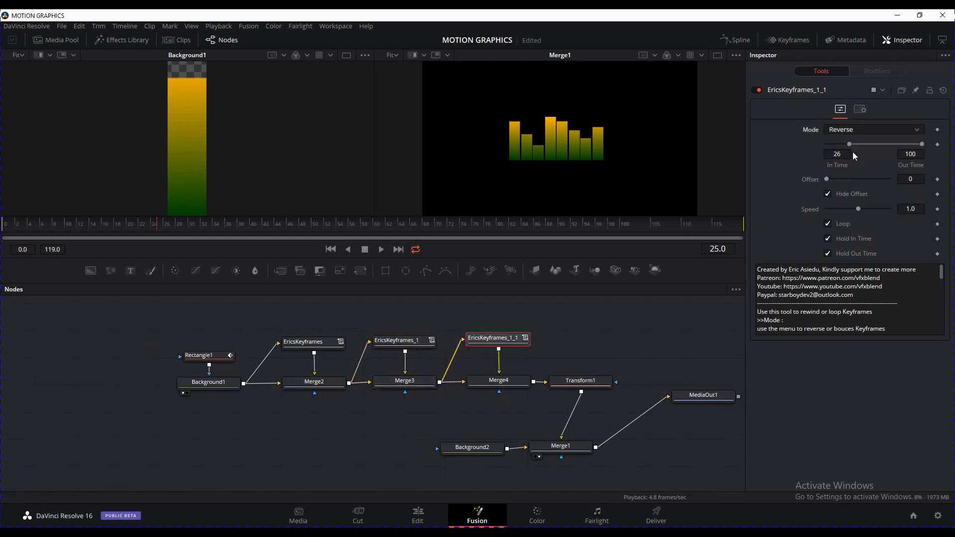
left_click(332, 250)
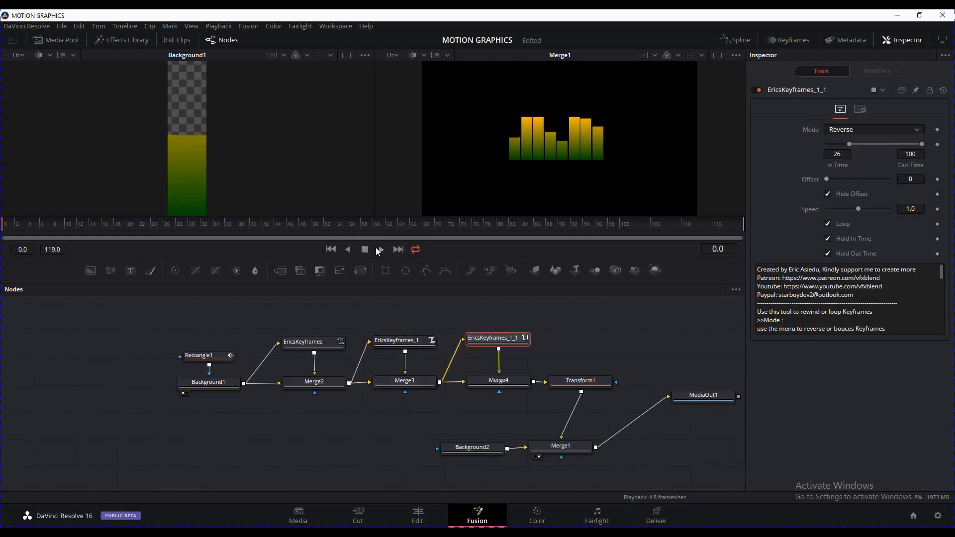
left_click(381, 250)
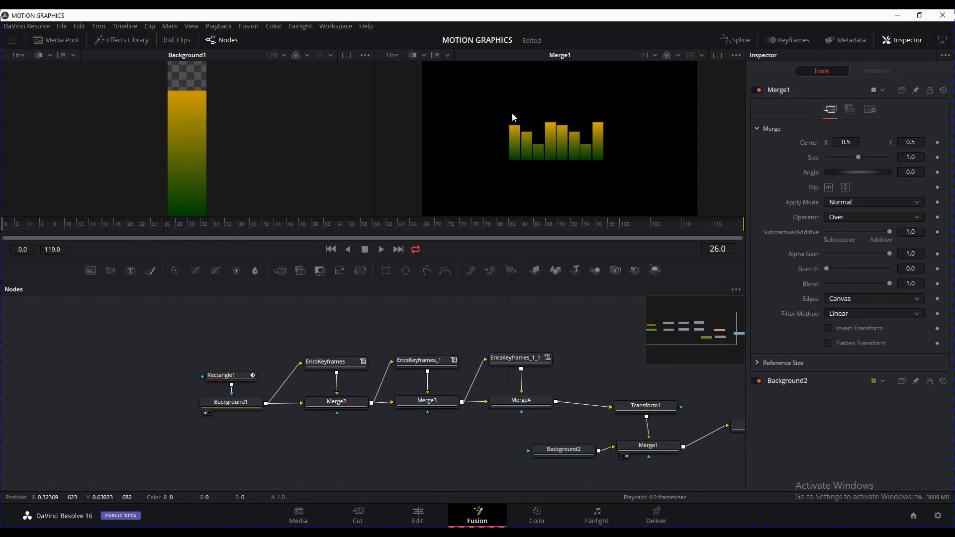
Move Rectangle1 and Background1 left to make room and go to frame 24
left_click_drag(297, 434, 201, 372)
left_click_drag(237, 405, 210, 404)
left_click(249, 432)
left_click_drag(307, 442, 315, 443)
left_click_drag(315, 443, 341, 446)
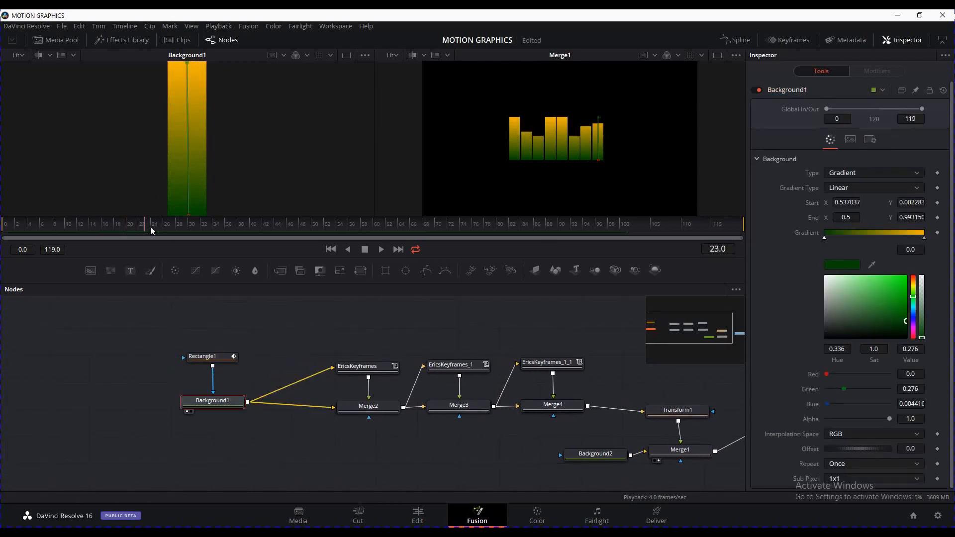
left_click_drag(151, 226, 151, 225)
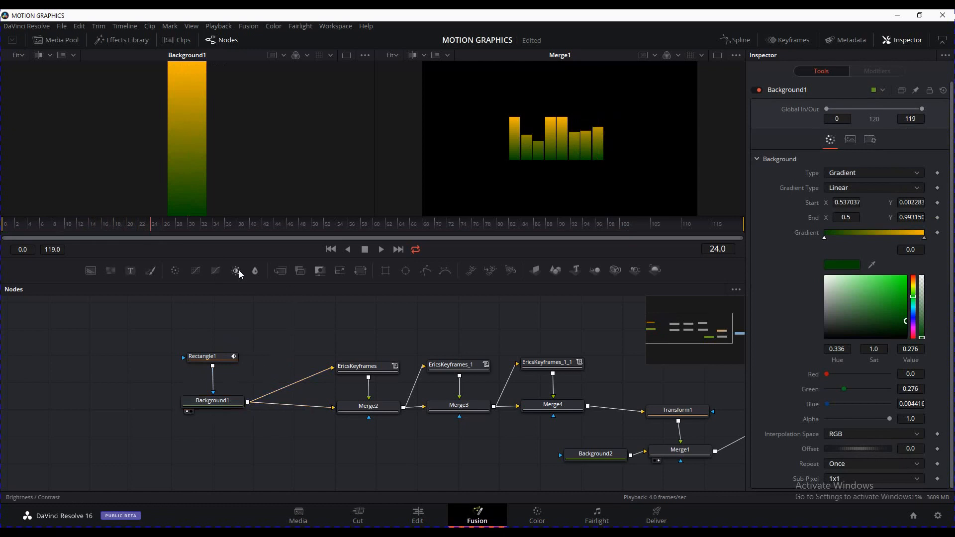
Add BrightnessContrast1 fed by Background1 with a Rectangle2 mask, and set its Gain to 0
left_click_drag(237, 271, 271, 337)
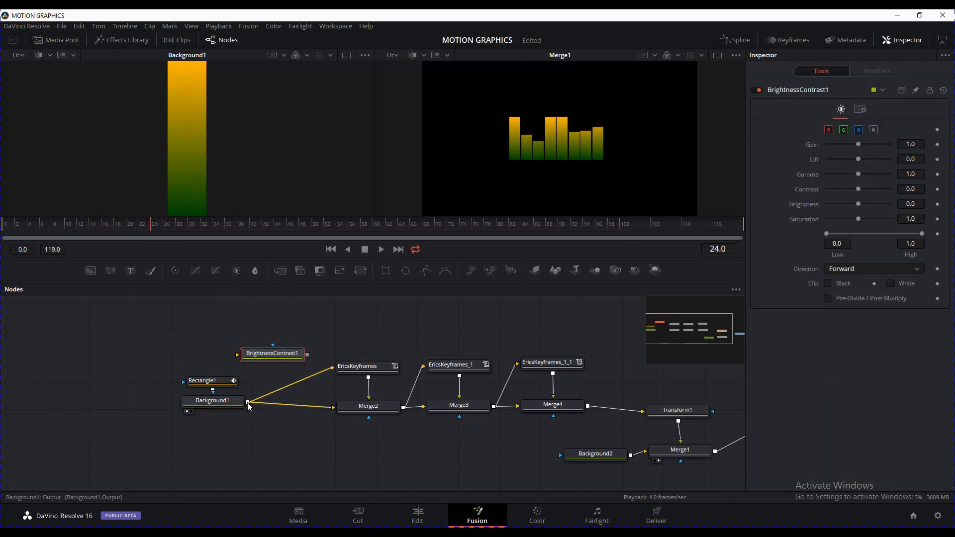
left_click_drag(247, 401, 274, 155)
left_click_drag(299, 337, 297, 327)
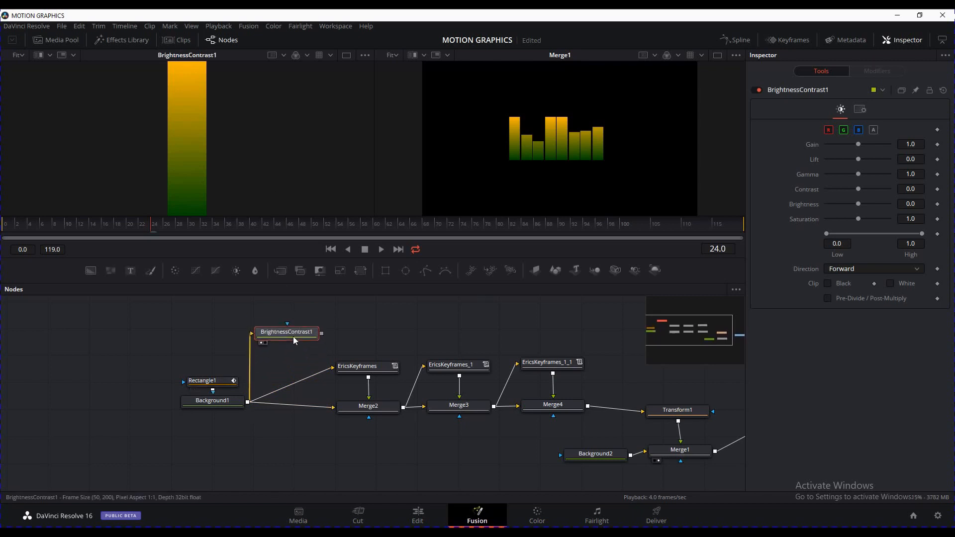
left_click(386, 271)
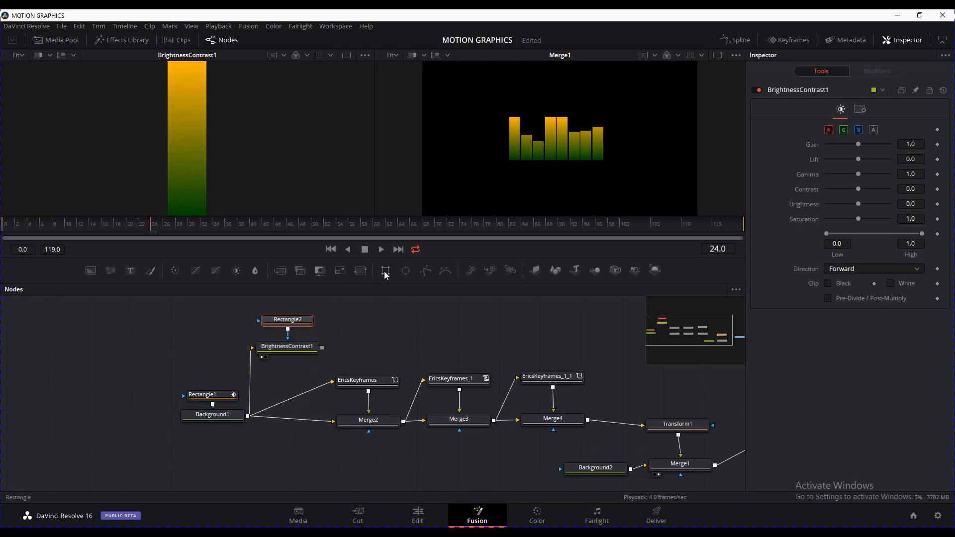
left_click(298, 352)
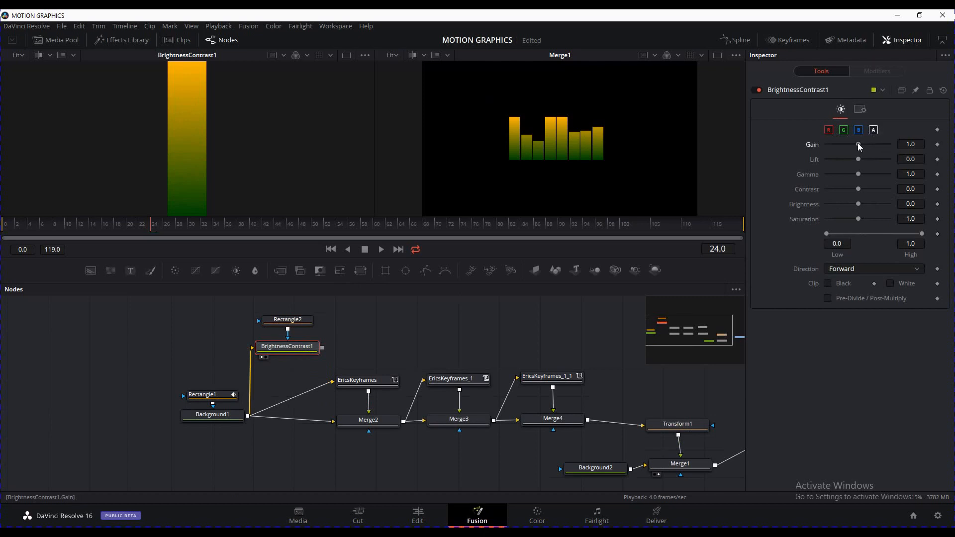
left_click_drag(859, 145, 805, 152)
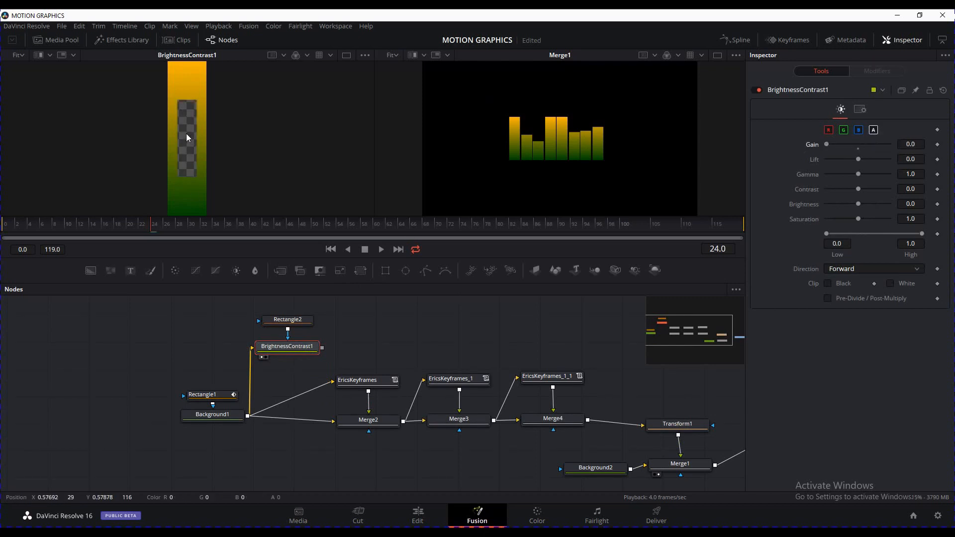
Shape Rectangle2 into an inverted thin strip at the bar's top, width 1.166667
left_click(298, 321)
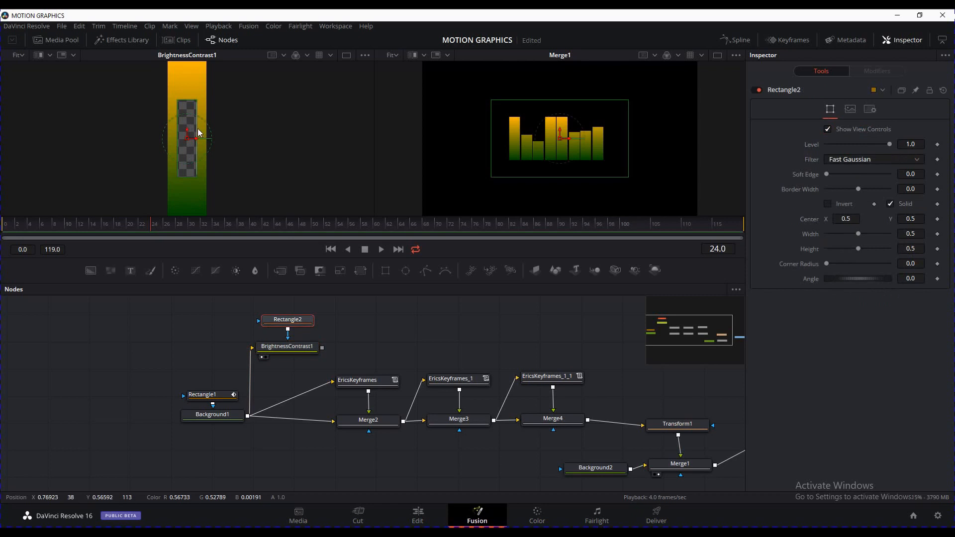
left_click_drag(199, 132, 209, 133)
left_click_drag(194, 179, 198, 62)
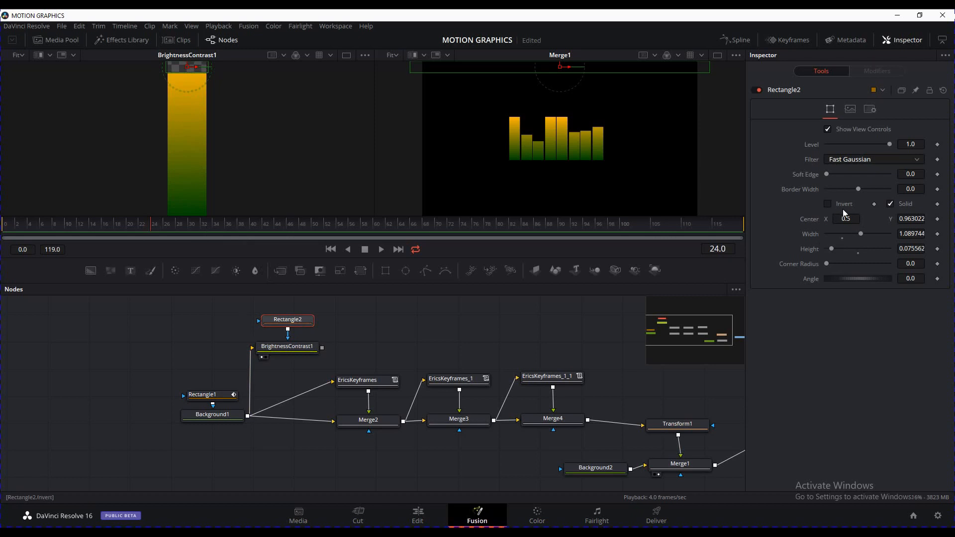
left_click(828, 204)
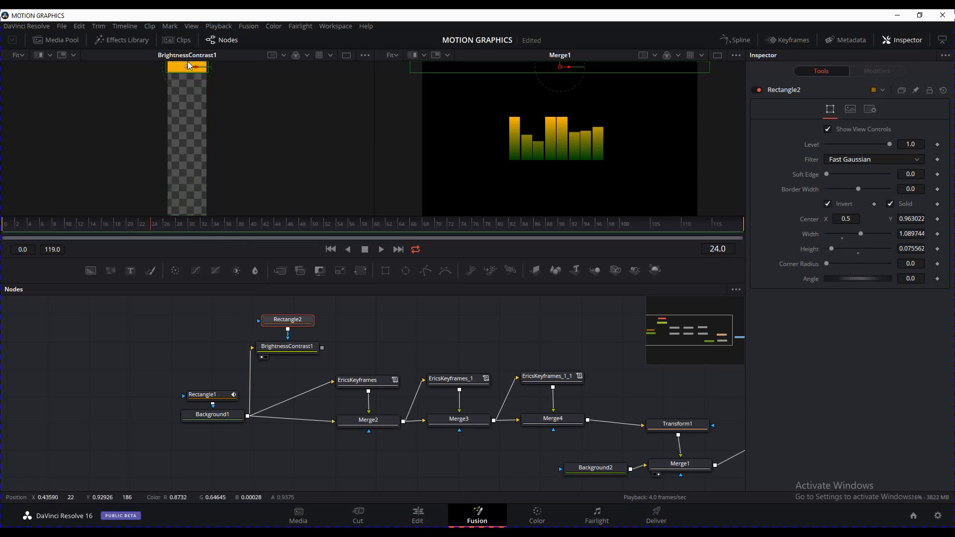
left_click_drag(208, 69, 211, 70)
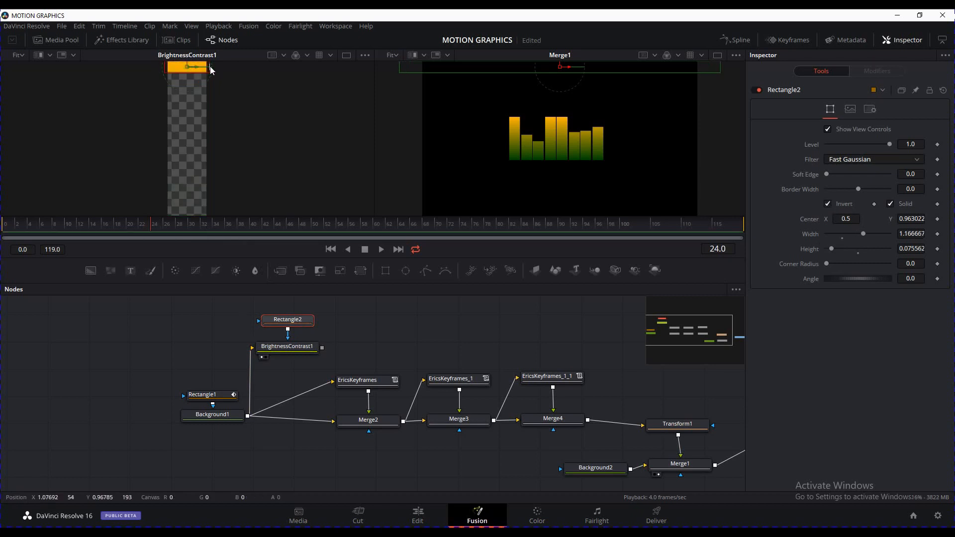
left_click(365, 327)
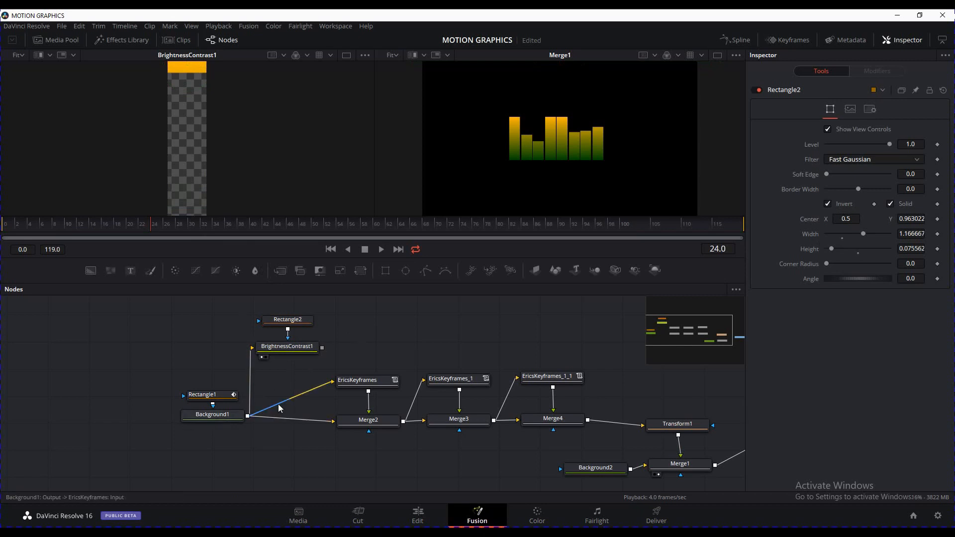
Move Rectangle1 and Background1 further left, and Rectangle2 and BrightnessContrast1 up and left
left_click_drag(245, 453, 180, 389)
left_click_drag(222, 418, 166, 414)
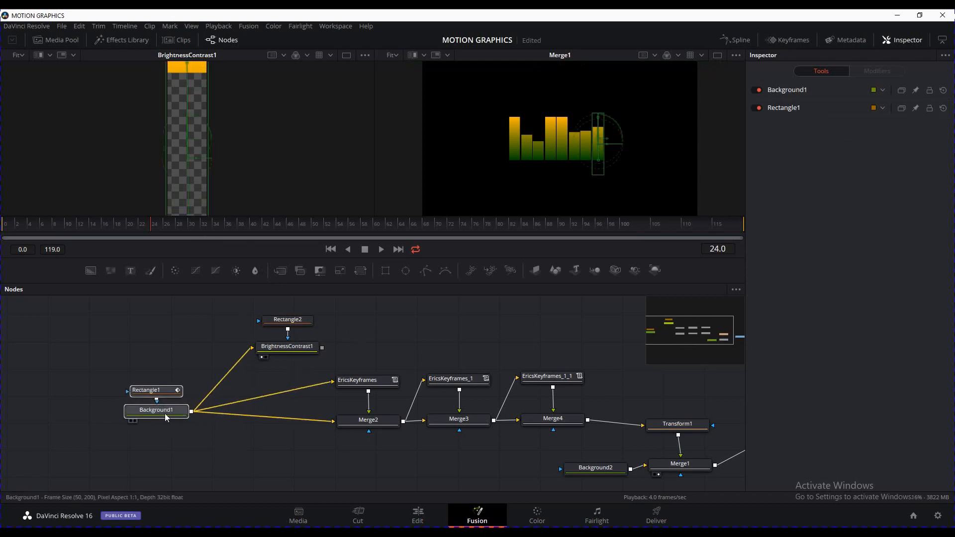
left_click_drag(343, 359, 254, 309)
left_click_drag(278, 346, 244, 339)
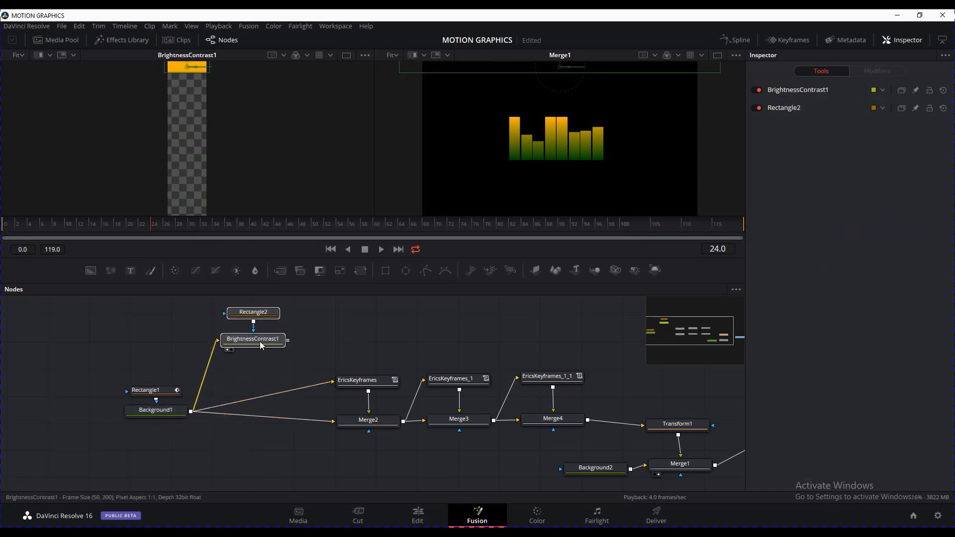
left_click(327, 302)
Play the animation to check the red cap, return to frame 0, and select BrightnessContrast1
left_click(331, 249)
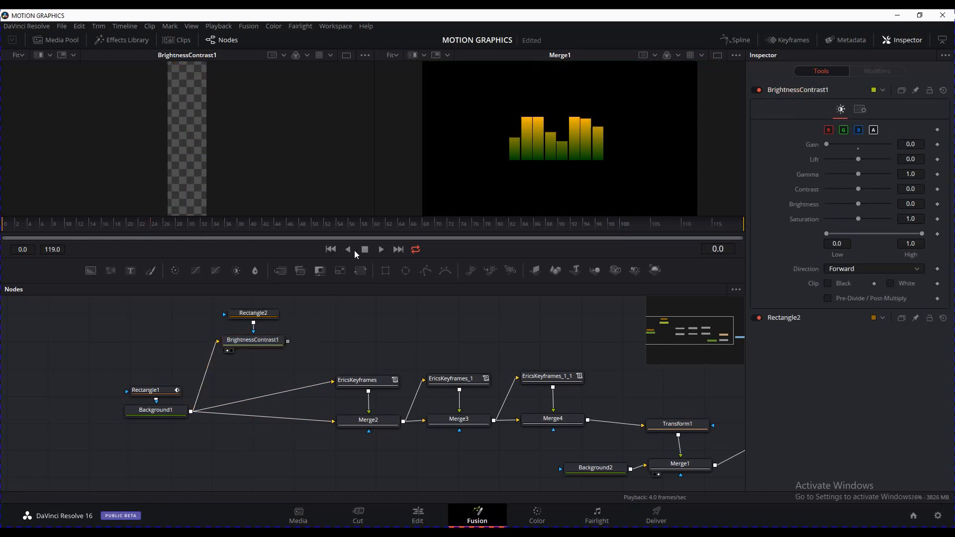
left_click(381, 252)
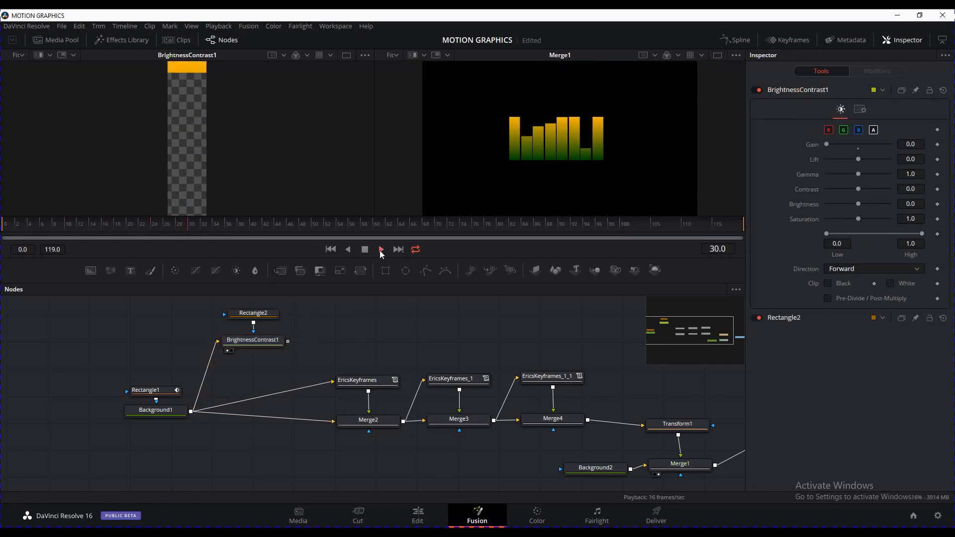
left_click(364, 249)
left_click(330, 249)
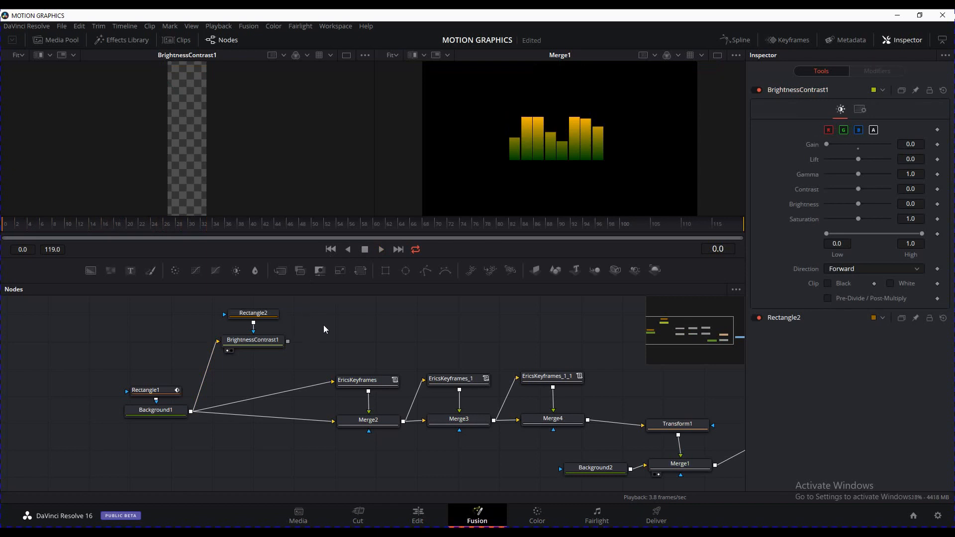
left_click(263, 347)
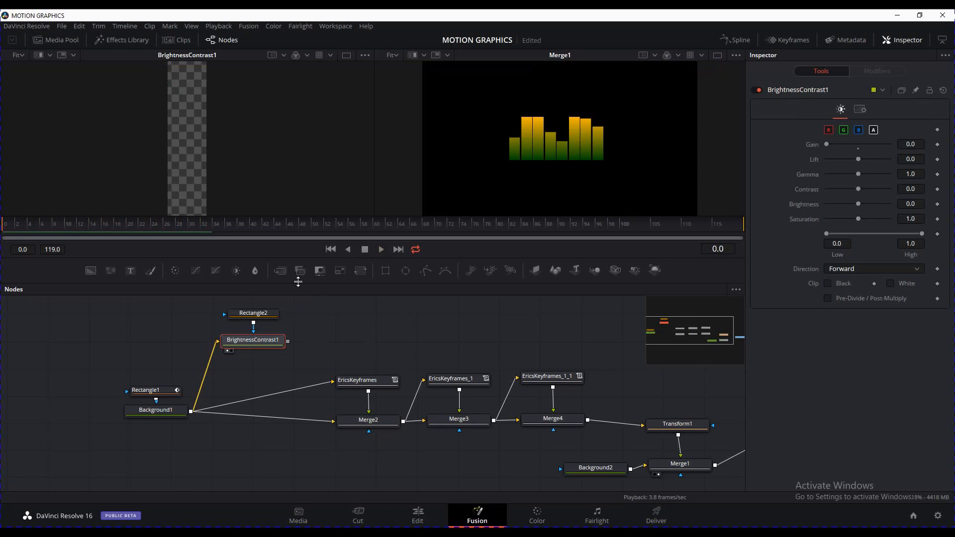
Add a Color Gain node after BrightnessContrast1
key("shift+space")
type("Transform")
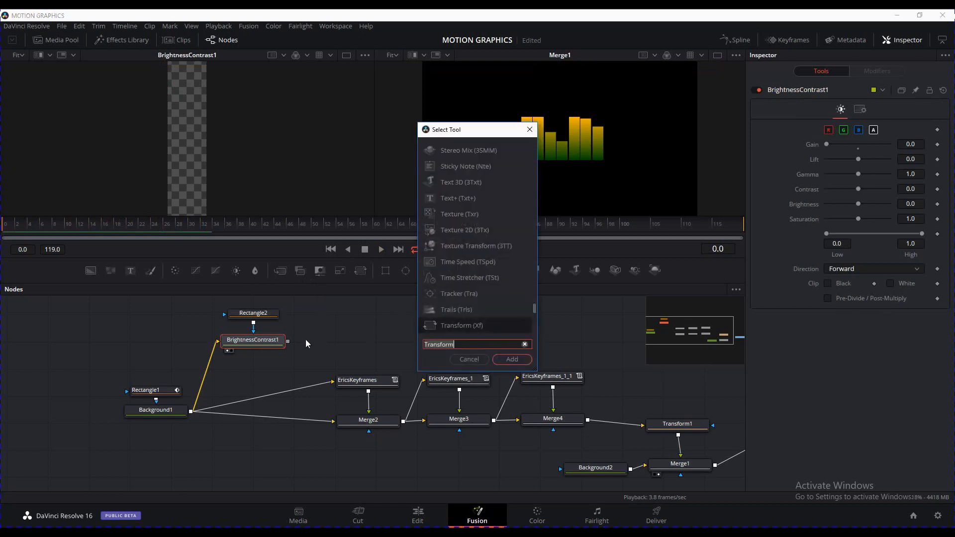
key("ctrl+a")
type("colo")
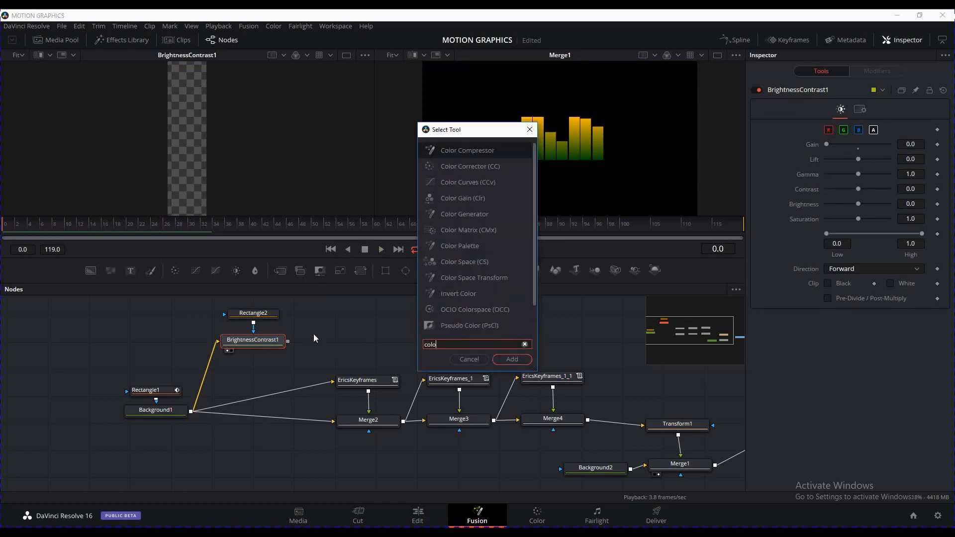
type("r gain")
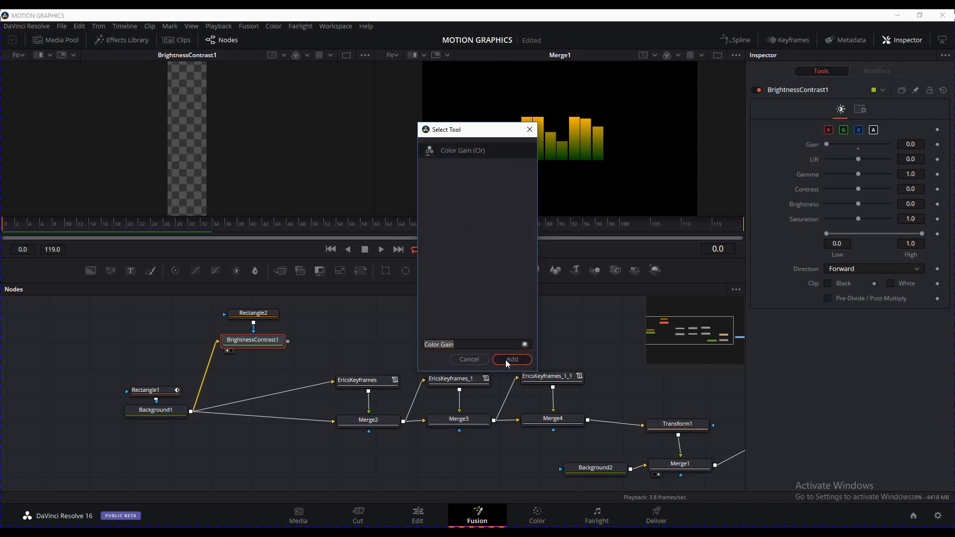
left_click(506, 360)
View ColorGain1 and set its green and blue gain to 0 so the cap turns red
left_click_drag(333, 342, 273, 175)
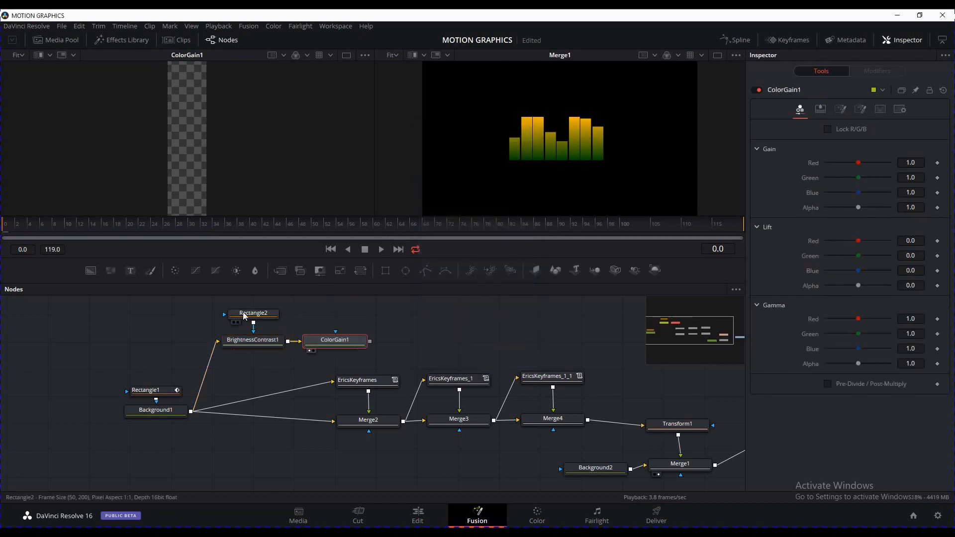
left_click_drag(104, 227, 139, 233)
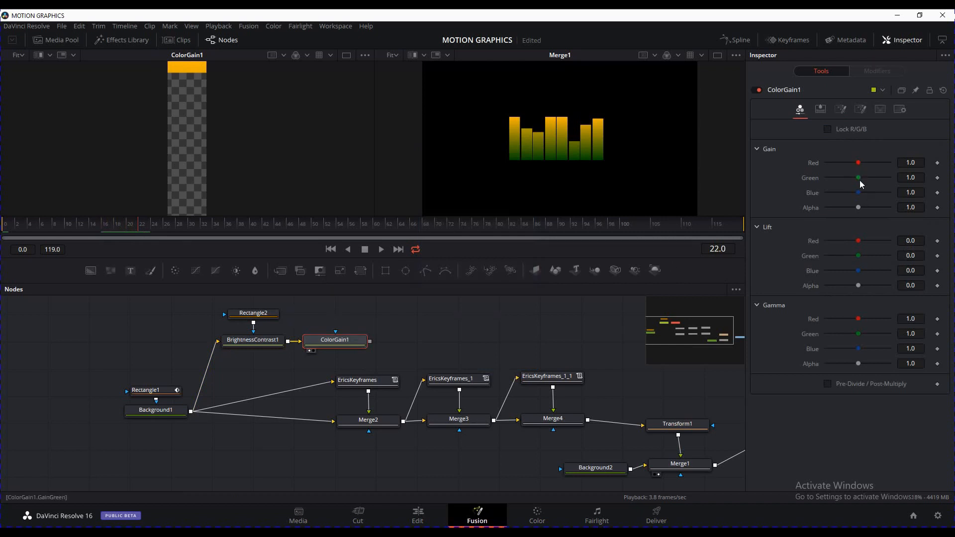
left_click_drag(860, 180, 827, 181)
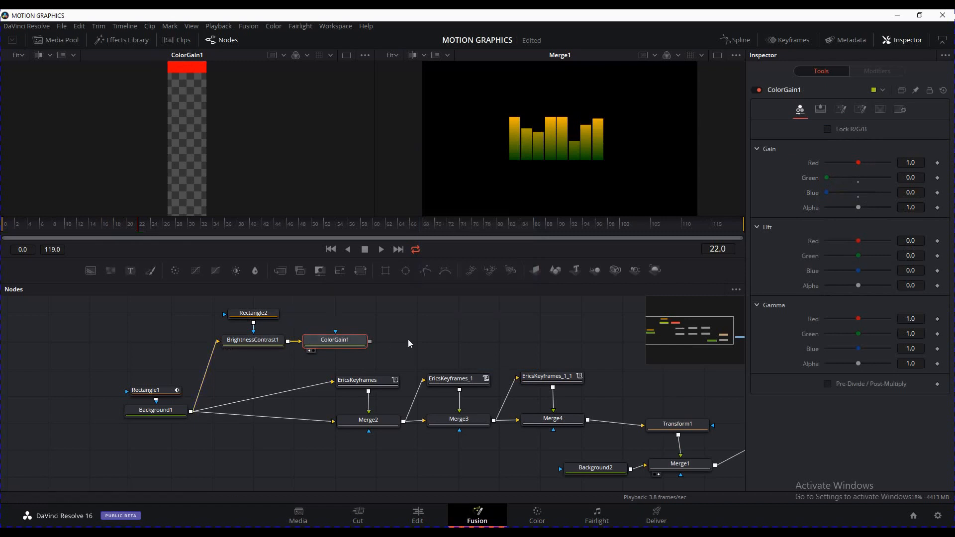
Place ColorGain1 below BrightnessContrast1 and drop its output onto Background1's output to merge
left_click_drag(354, 344, 274, 365)
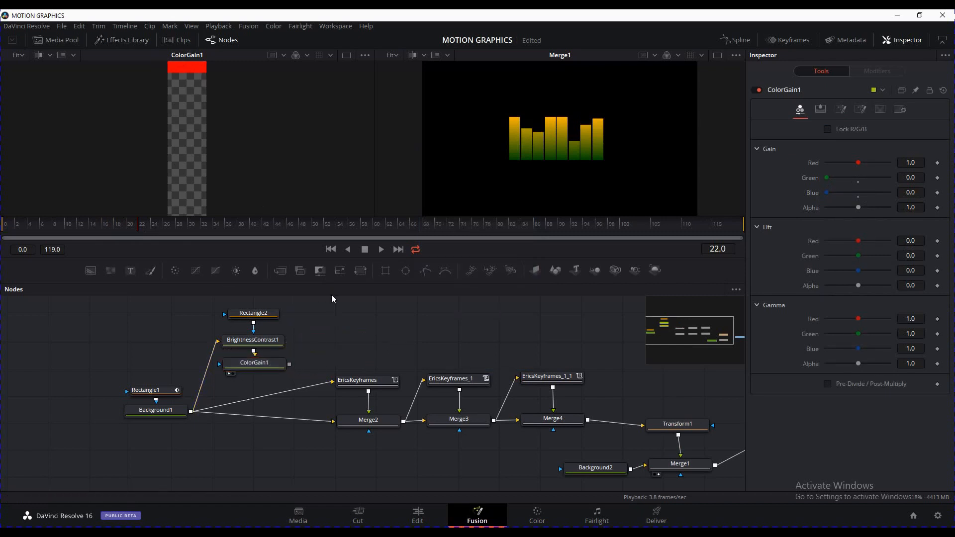
mouse_move(333, 298)
left_mouse_down()
mouse_move(337, 289)
mouse_move(322, 285)
left_mouse_up()
left_click_drag(285, 357, 232, 379)
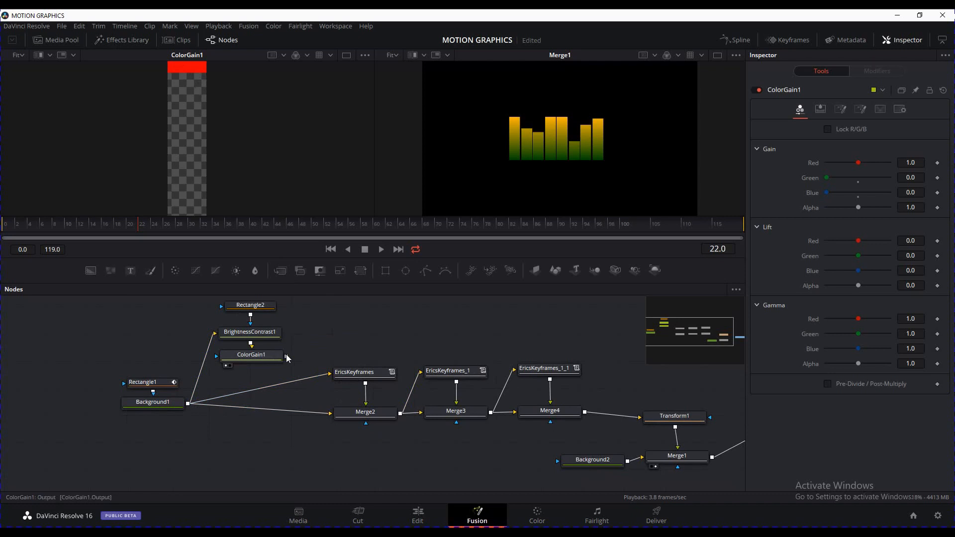
left_click_drag(288, 356, 188, 404)
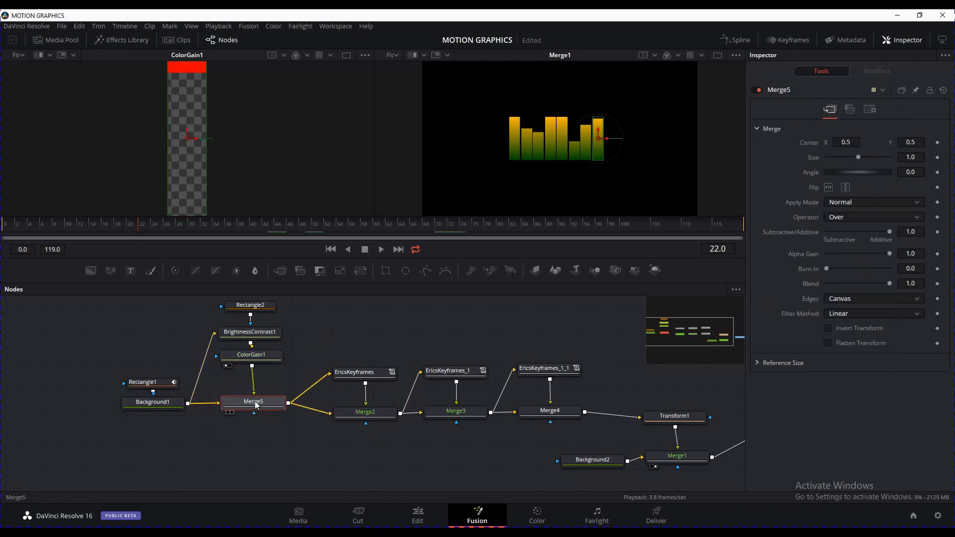
Raise Merge5's centre to Y 0.637622 so the red caps sit atop the meter bars
left_click_drag(257, 404, 256, 404)
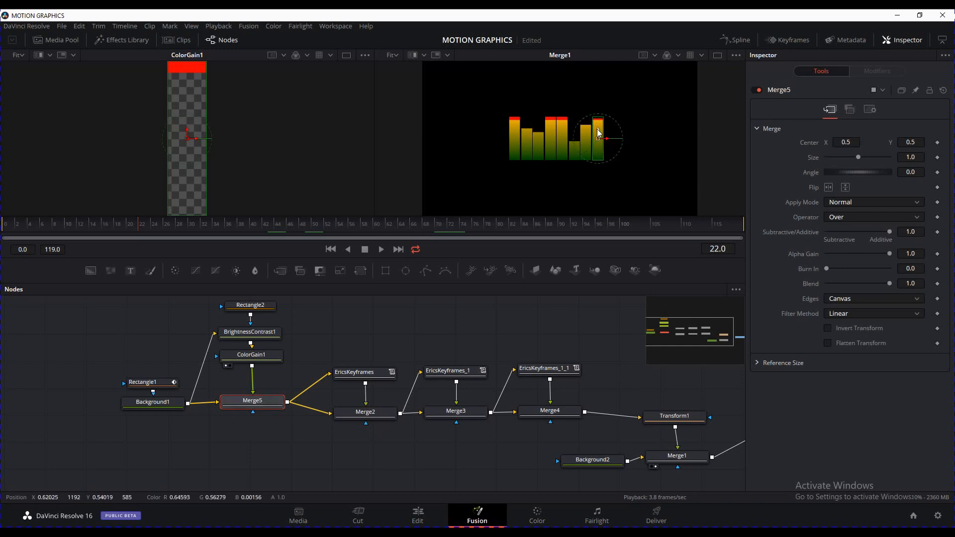
left_click_drag(598, 127, 601, 121)
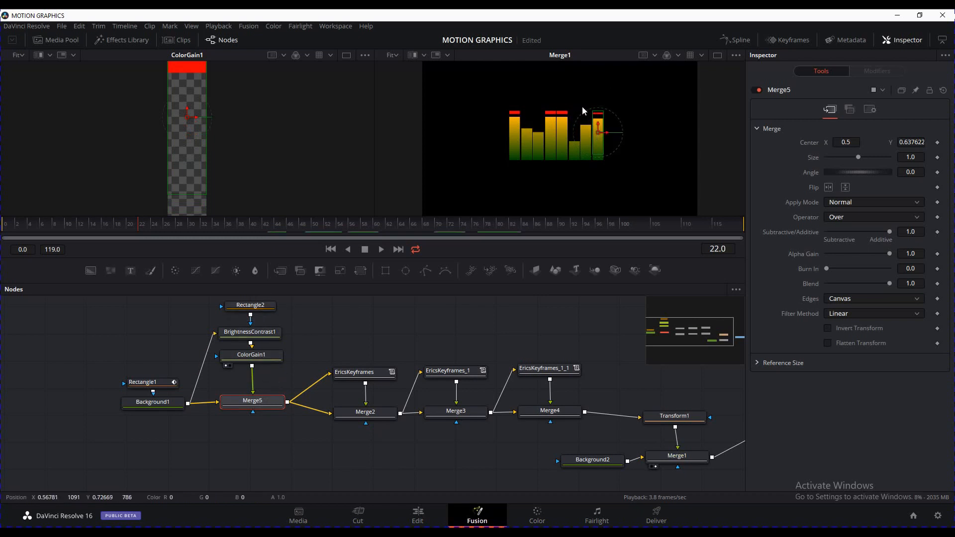
left_click(428, 306)
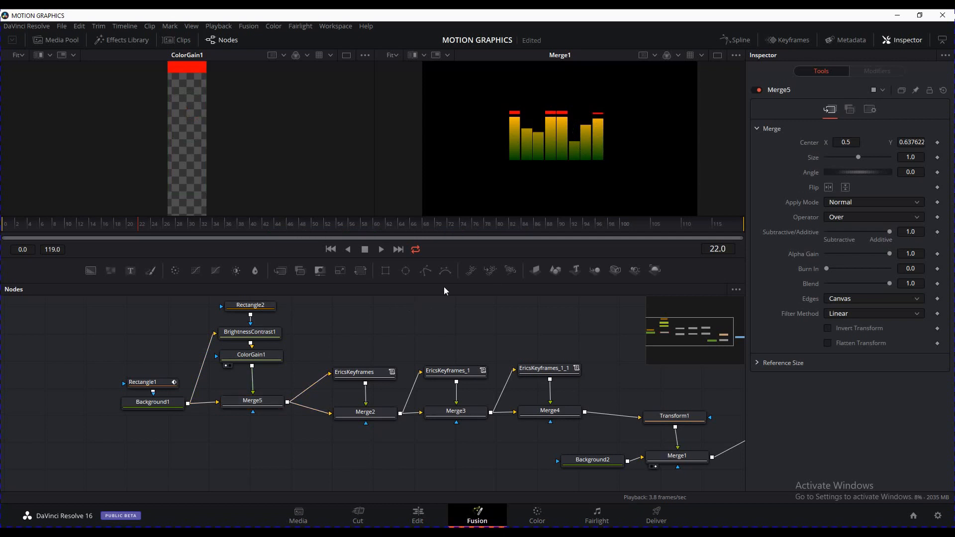
Play the animation from the start to check the caps, then stop playback
left_click(330, 249)
left_click(381, 249)
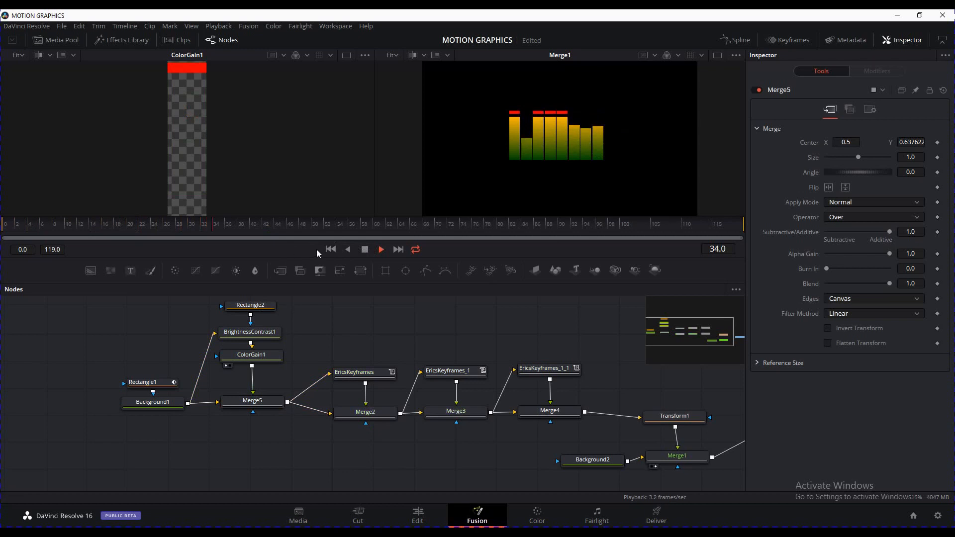
left_click(331, 251)
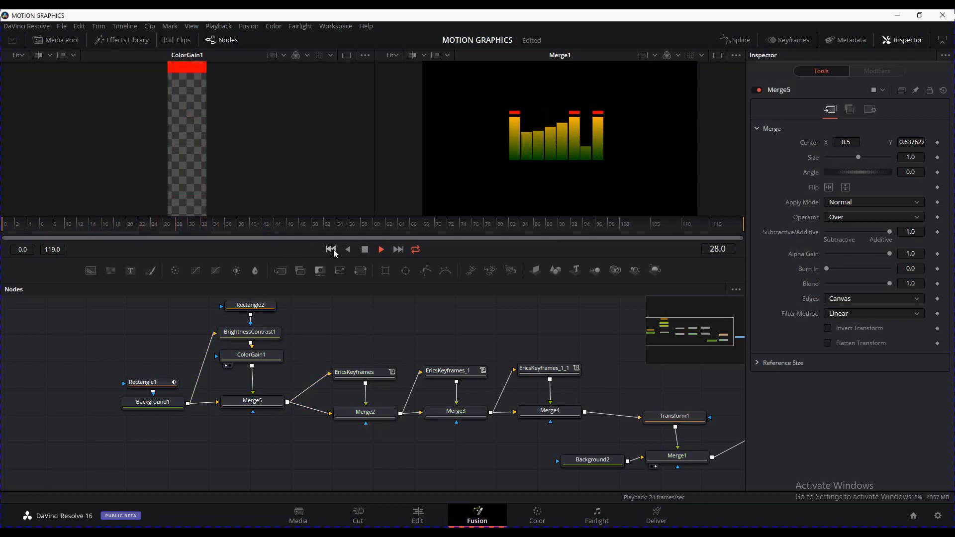
left_click(365, 251)
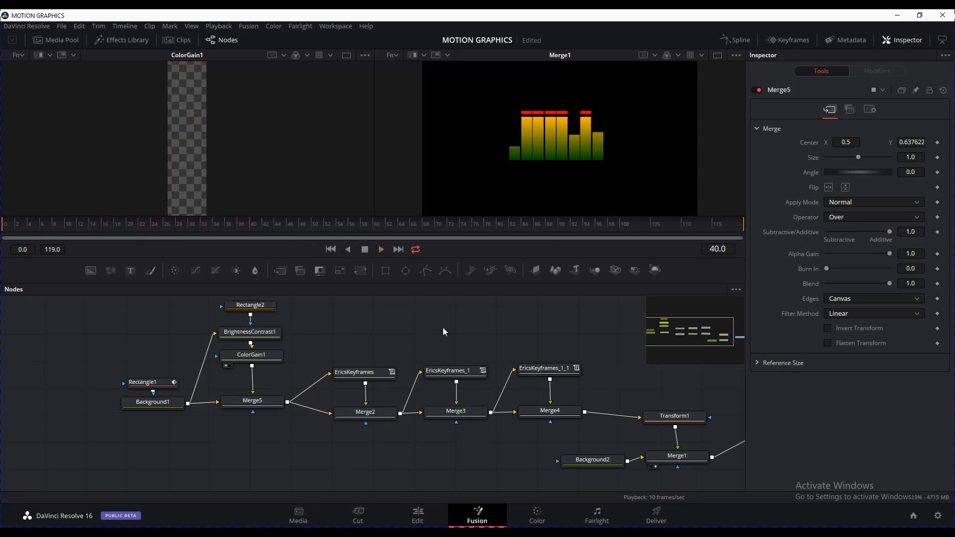
left_click_drag(417, 323, 399, 319)
left_click_drag(311, 466, 232, 316)
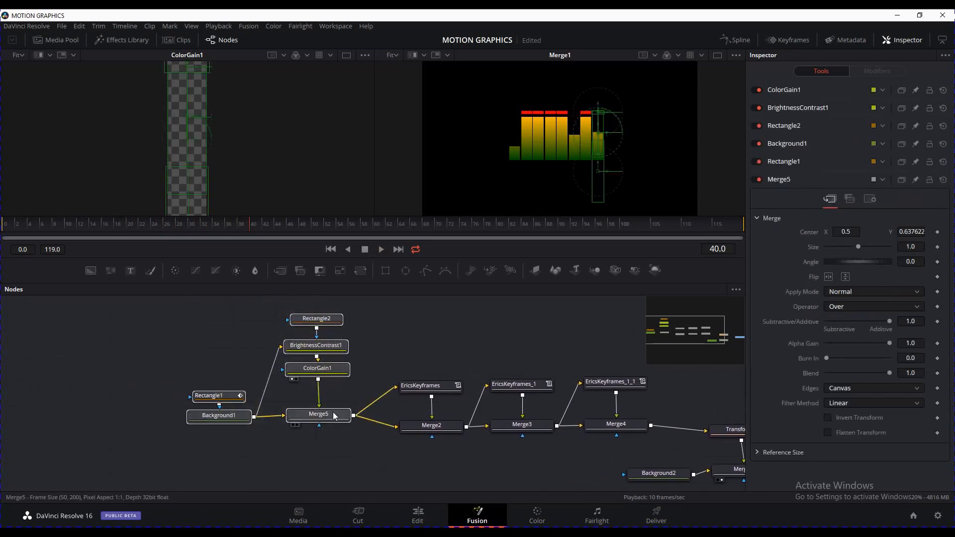
Move Rectangle1 and Background1 further left to tidy the node graph
left_click_drag(334, 416, 283, 418)
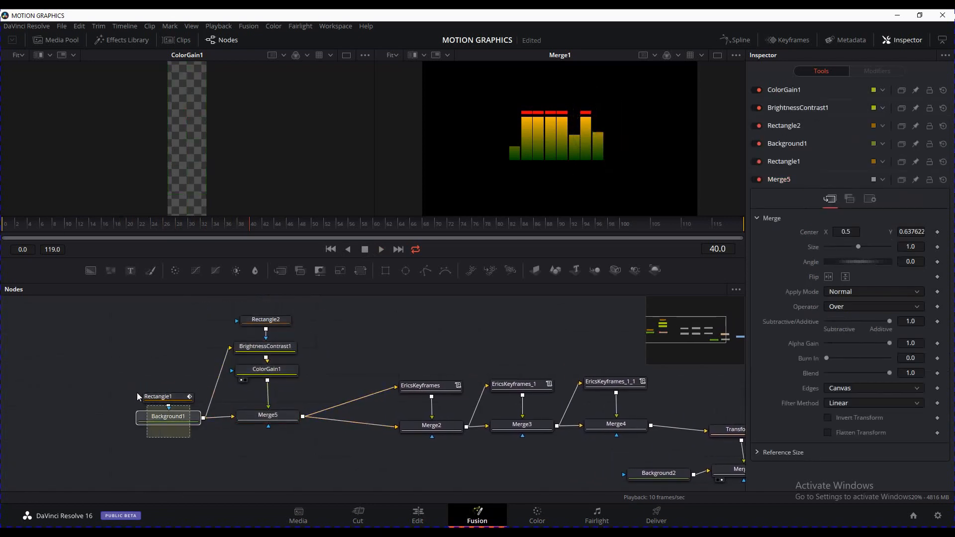
left_click_drag(137, 393, 135, 392)
left_click_drag(188, 417, 162, 419)
left_click(320, 406)
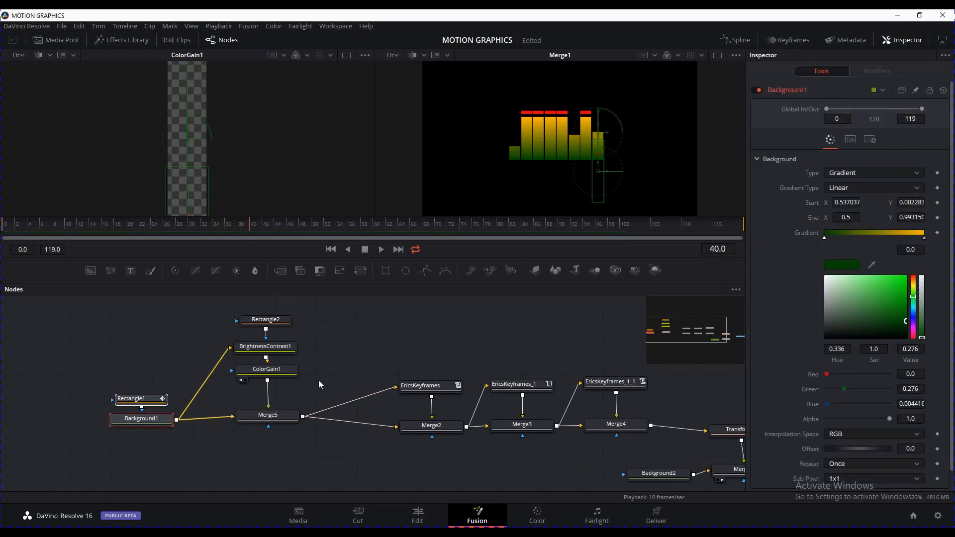
left_click(285, 374)
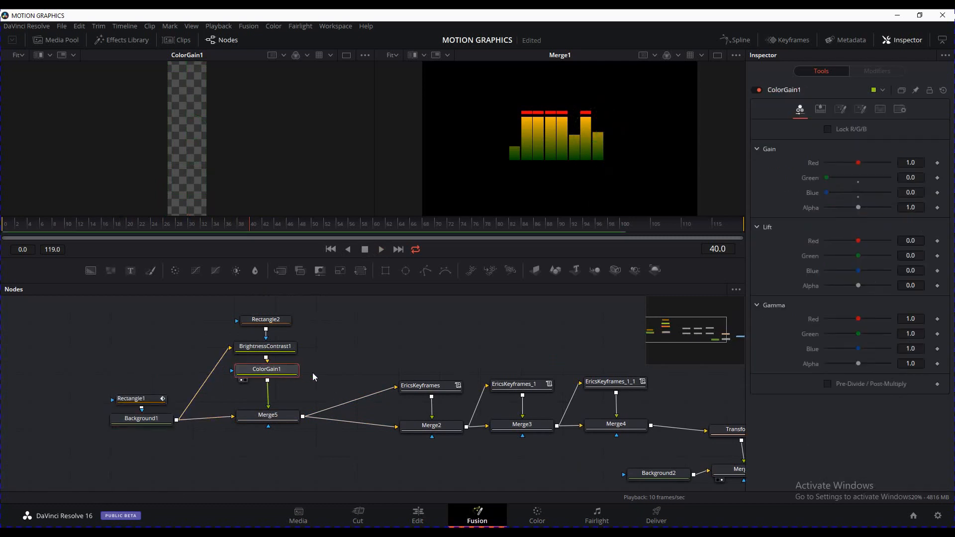
Reduce Rectangle2's height to make the red cap thinner
left_click(277, 326)
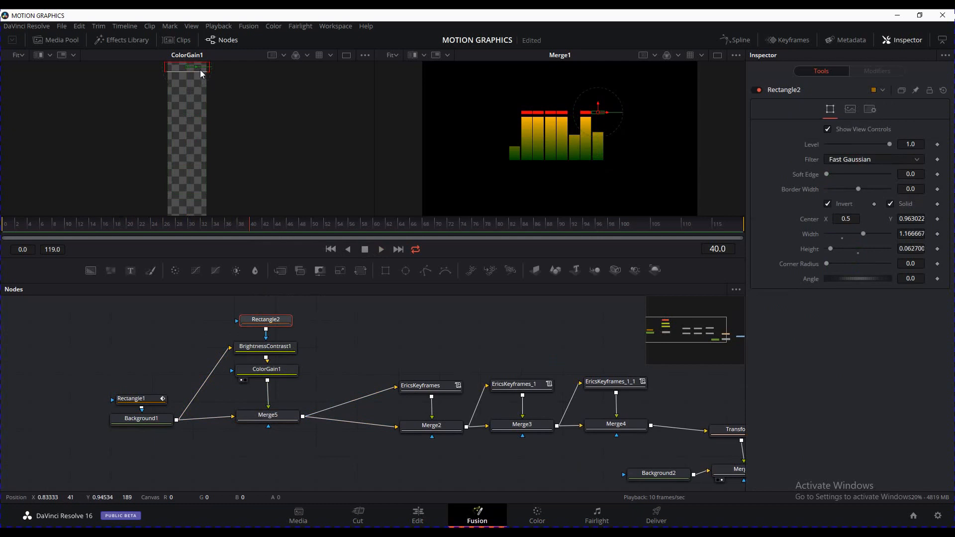
left_click_drag(202, 74, 187, 60)
left_click(387, 338)
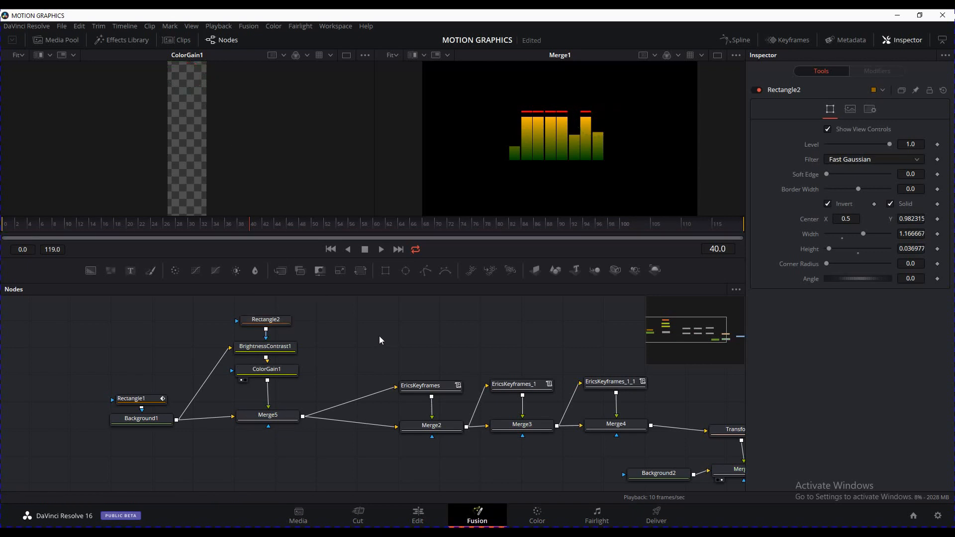
Insert a Glow after ColorGain1 with size 21.3, glow 0.992, Domain clipping and blend 0.496
left_click(279, 377)
key("shift+space")
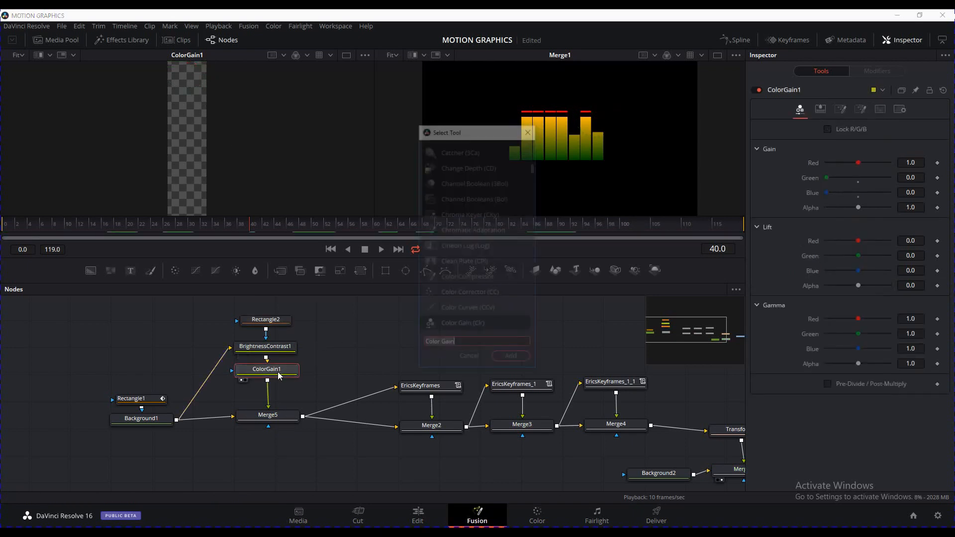
type("glow")
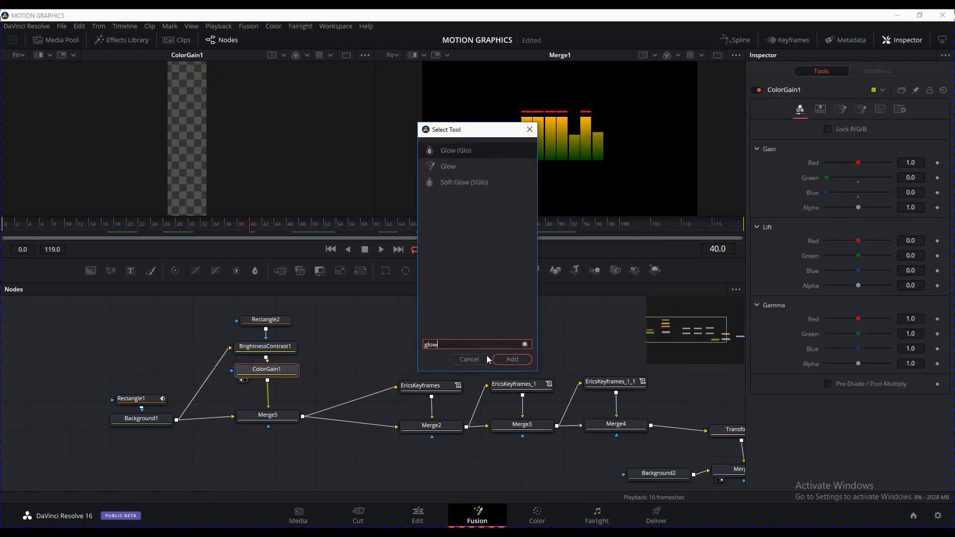
left_click(513, 358)
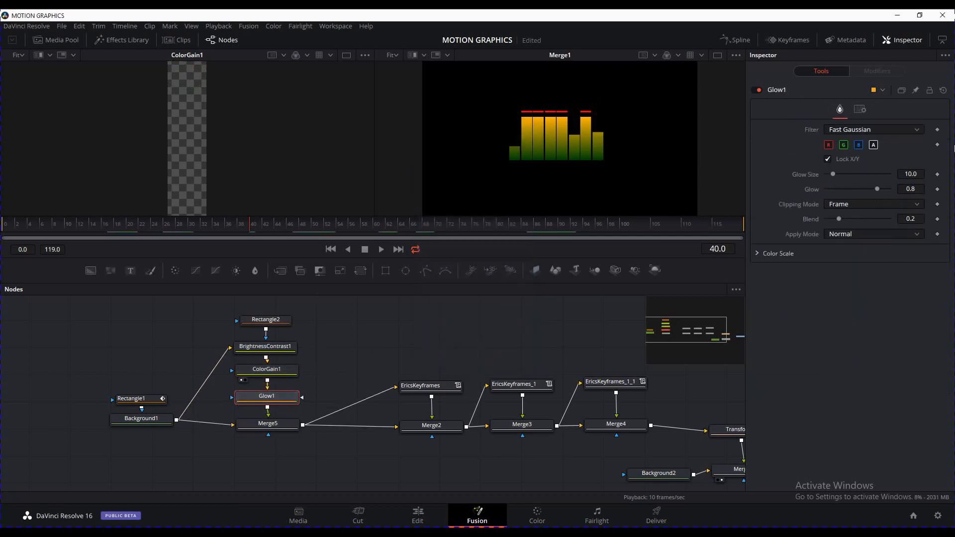
left_click_drag(832, 174, 889, 190)
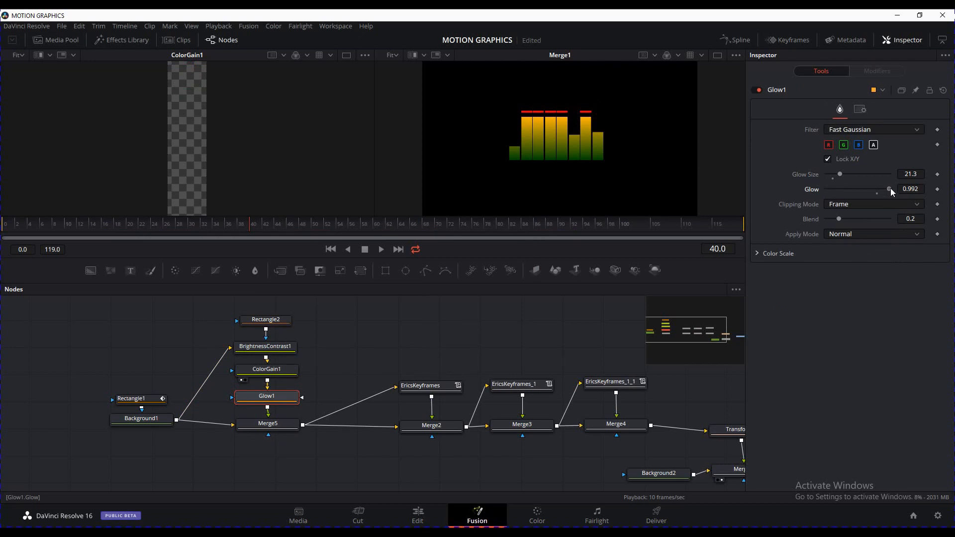
left_click(857, 204)
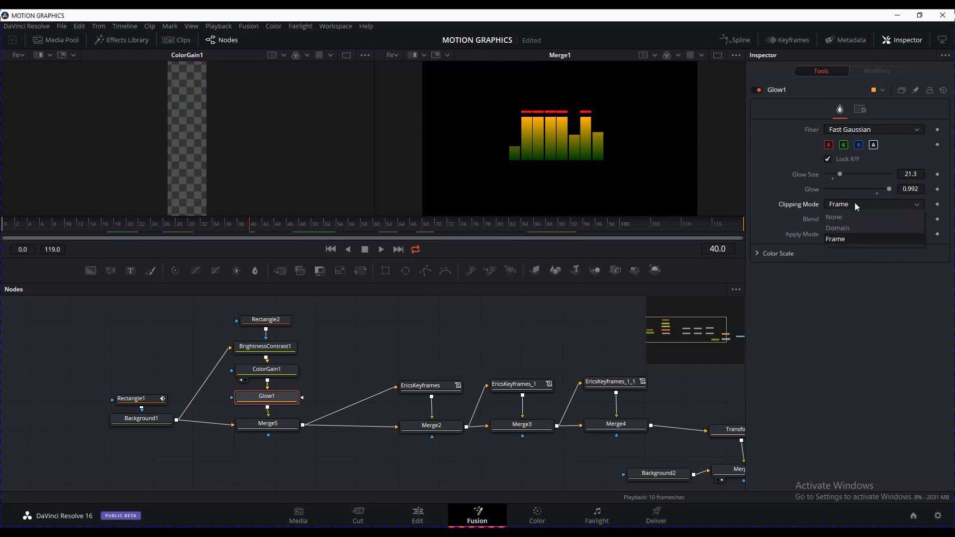
left_click(848, 227)
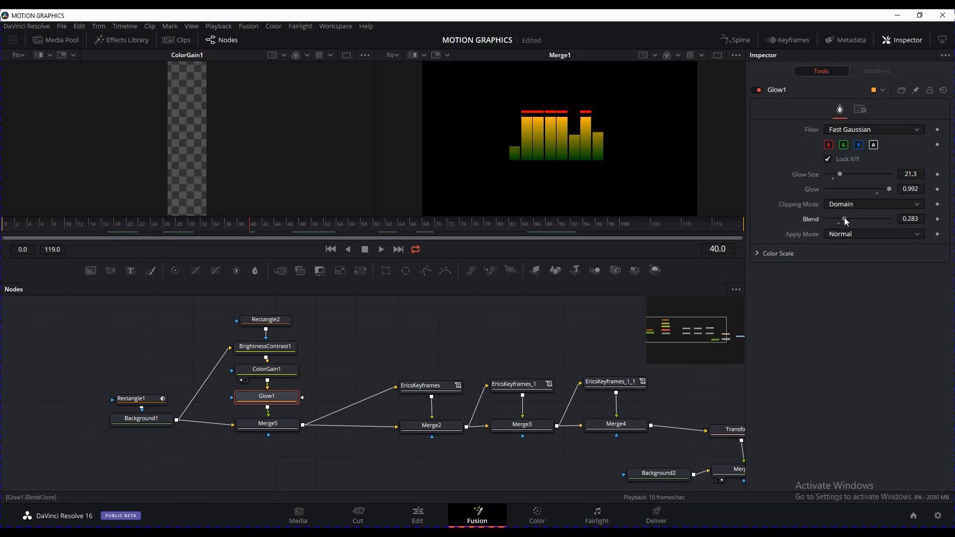
left_click_drag(847, 219, 857, 220)
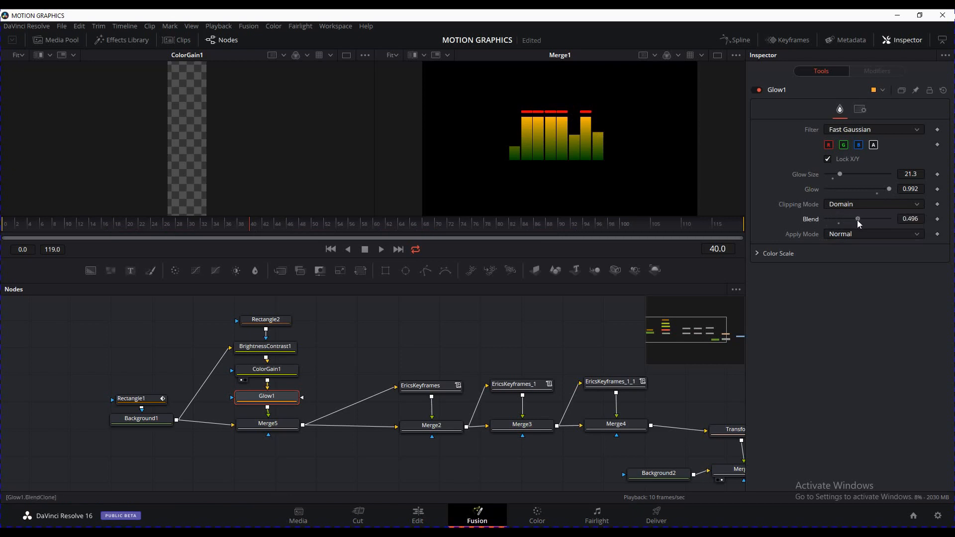
left_click(439, 323)
mouse_move(492, 329)
left_mouse_down()
mouse_move(480, 324)
mouse_move(498, 319)
left_mouse_up()
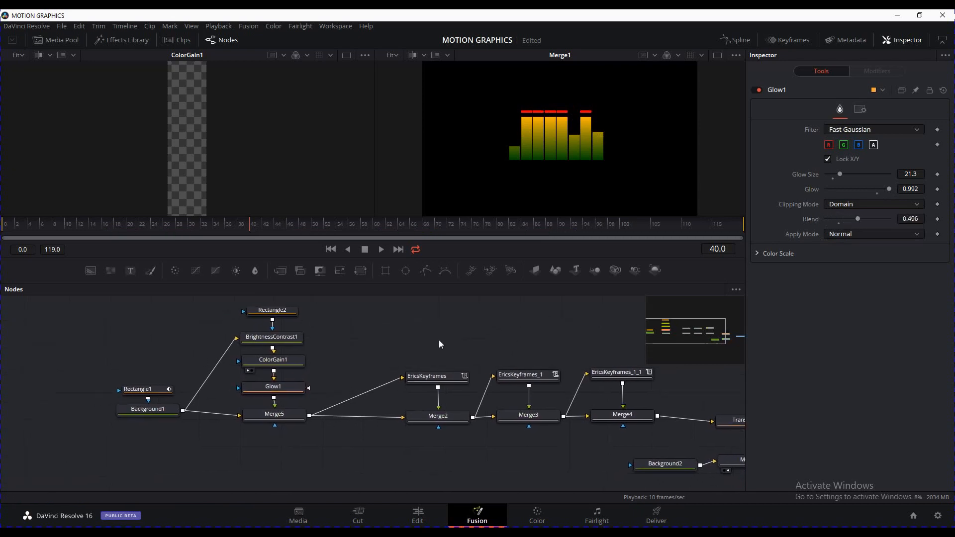
left_click_drag(438, 343, 381, 332)
left_click_drag(500, 323, 480, 324)
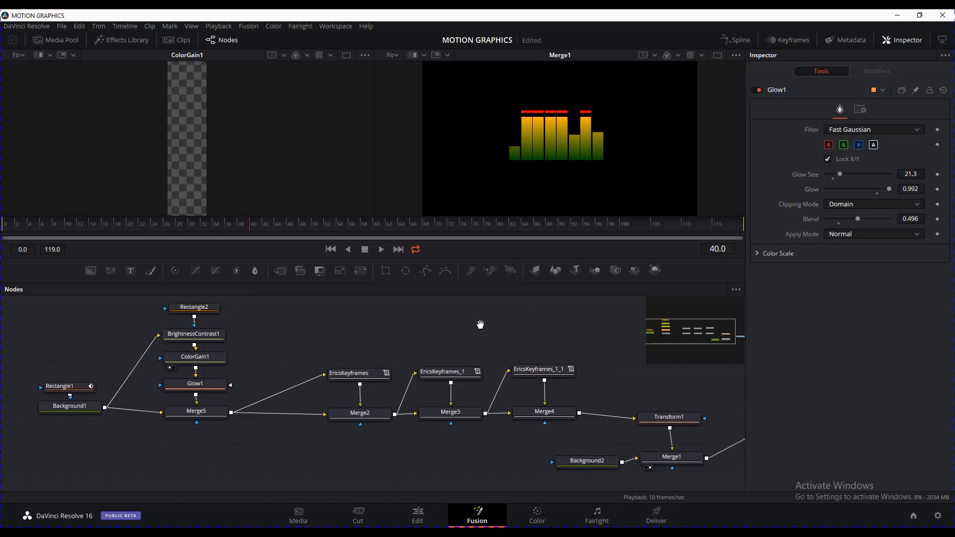
Move EricsKeyframes and Merge2 left, with EricsKeyframes slightly above Merge2
left_click_drag(400, 329, 442, 324)
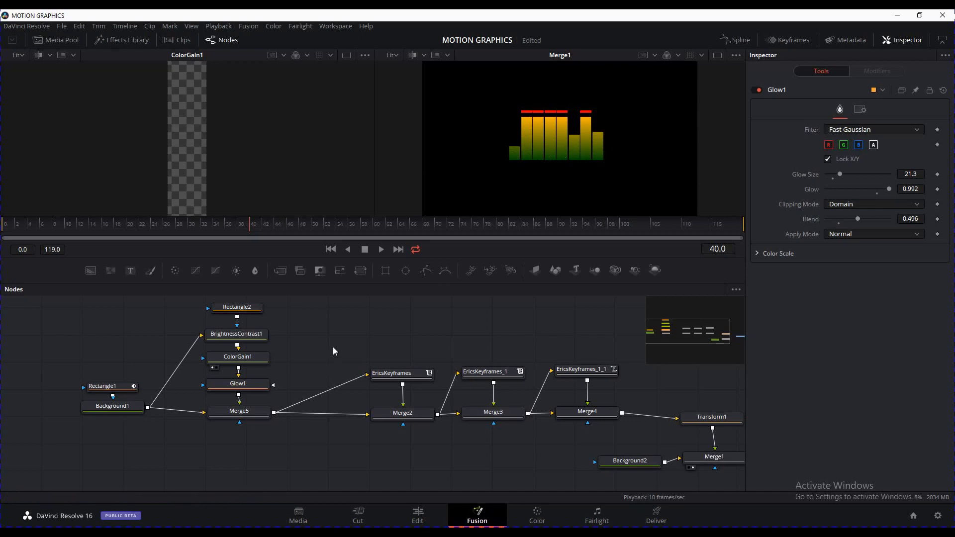
left_click_drag(333, 351, 317, 346)
left_click_drag(421, 448, 355, 366)
left_click_drag(399, 416, 362, 416)
left_click(410, 451)
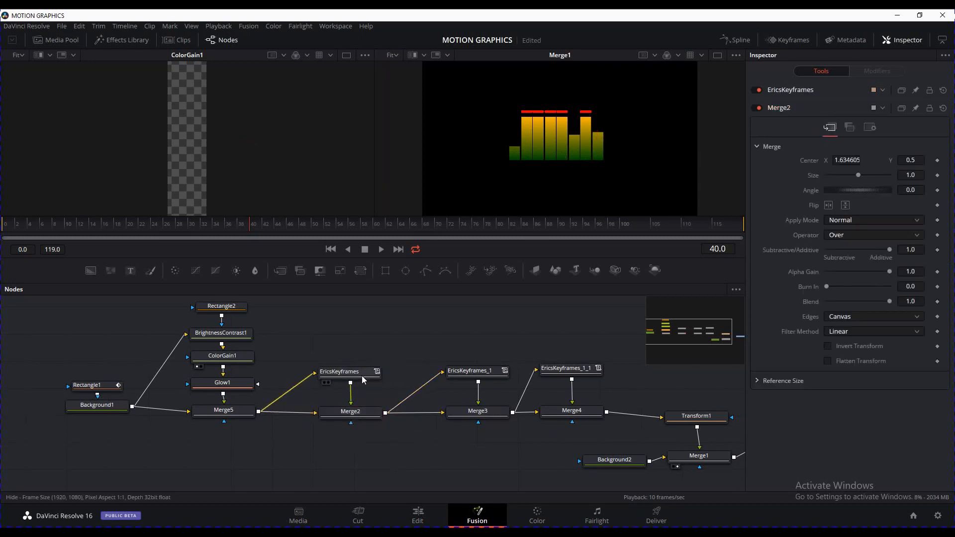
left_click_drag(362, 376, 363, 365)
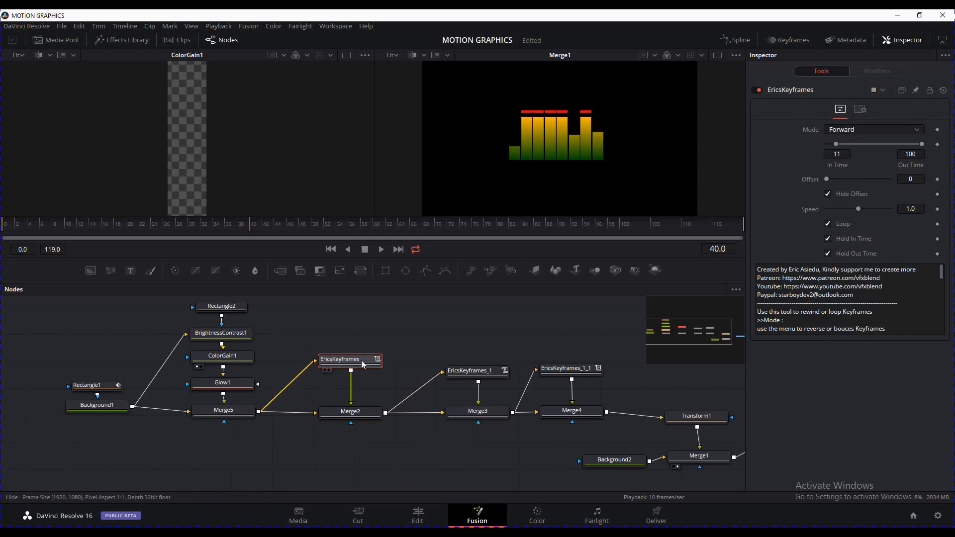
View Merge2, then the final Merge1 composite, in the right viewer
left_click_drag(362, 413, 473, 161)
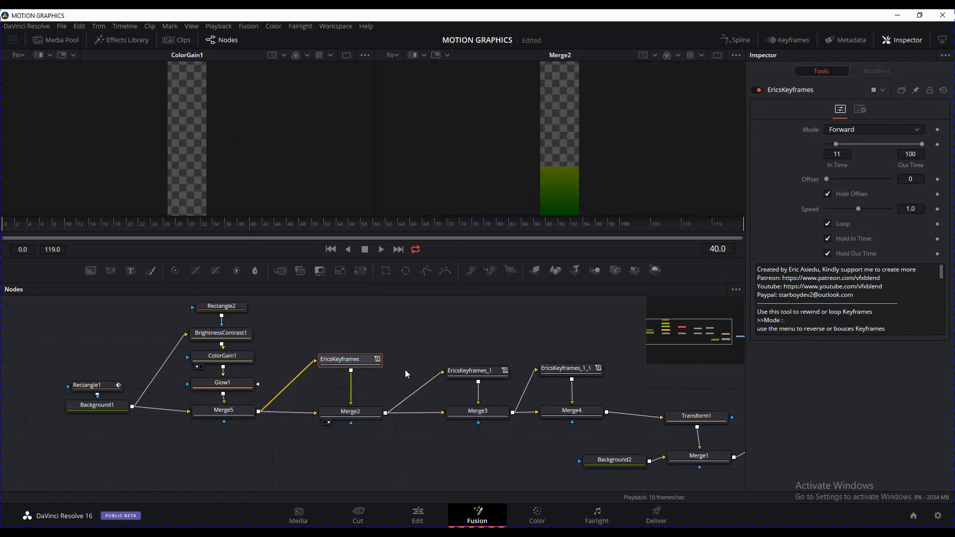
left_click_drag(621, 444, 594, 444)
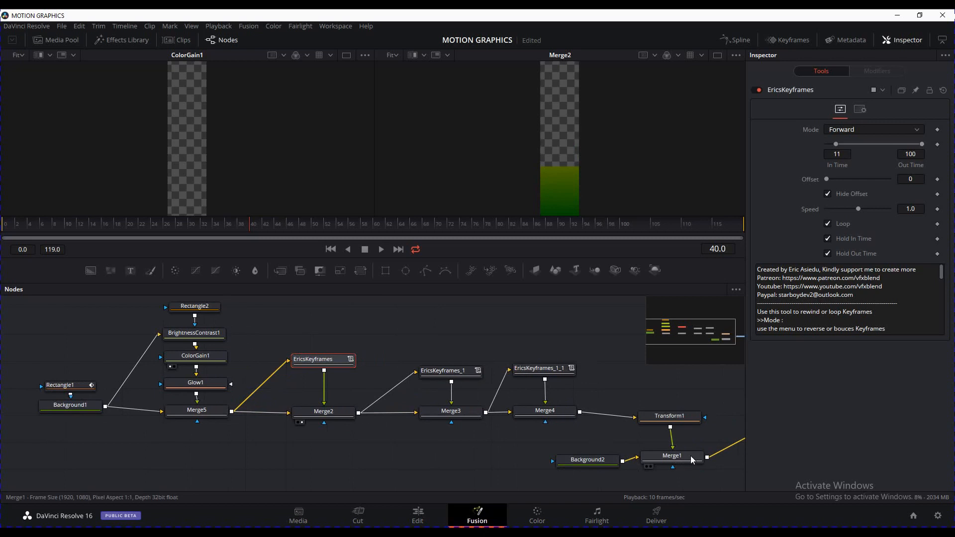
left_click_drag(693, 460, 639, 171)
left_click_drag(446, 416, 476, 419)
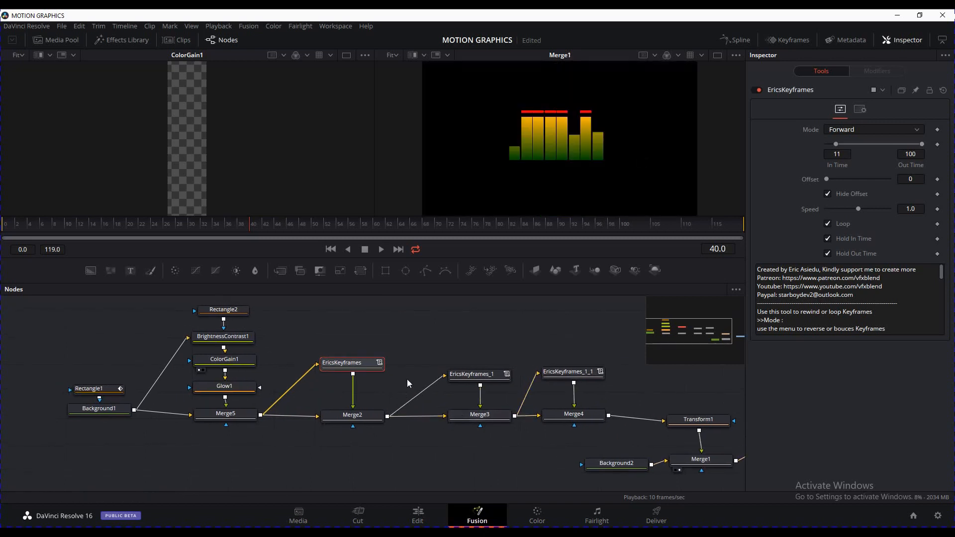
Nudge EricsKeyframes down and raise EricsKeyframes_1 higher above Merge3
left_click_drag(348, 363, 350, 373)
left_click_drag(472, 374, 470, 366)
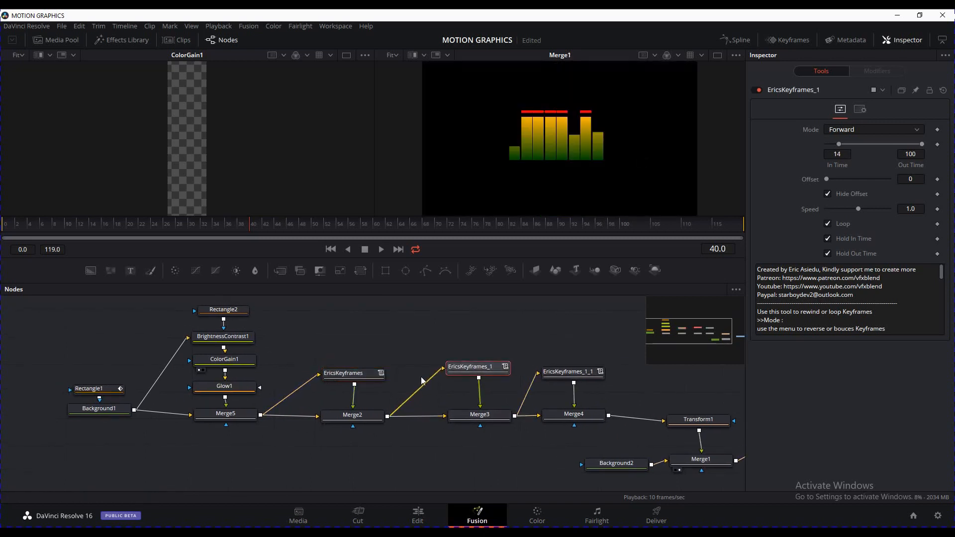
left_click_drag(371, 373, 367, 380)
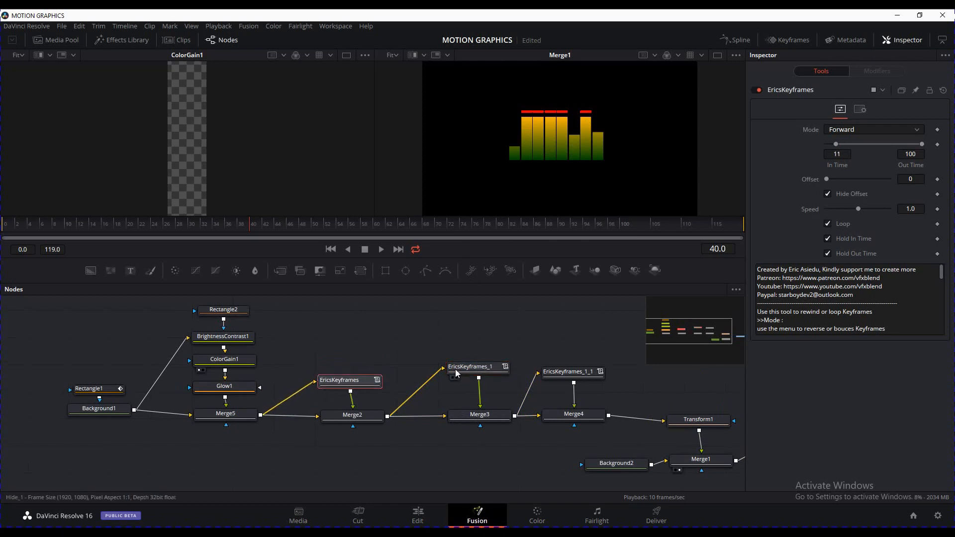
left_click_drag(457, 373, 459, 354)
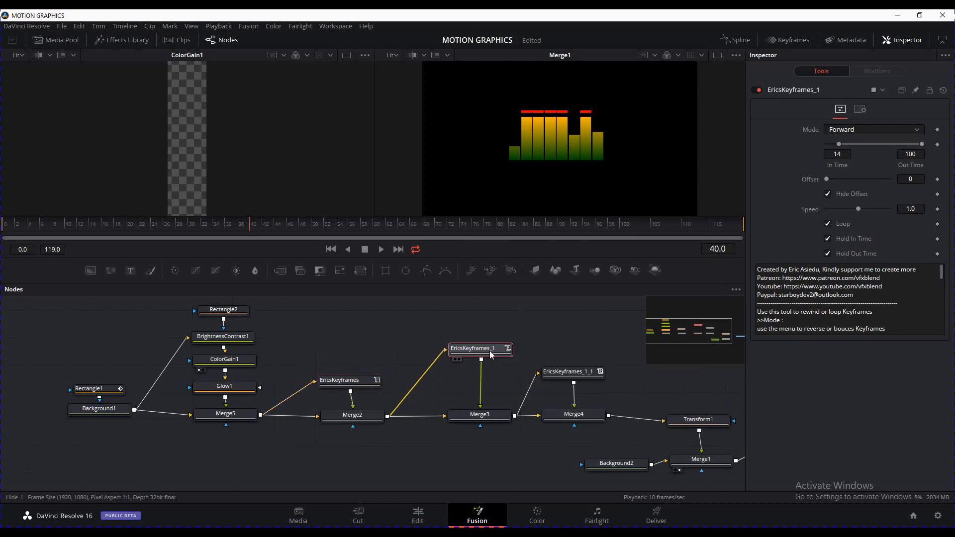
Add a BrightnessContrast2 node with Gain about 2.08 to brighten the meter bars
left_click(237, 271)
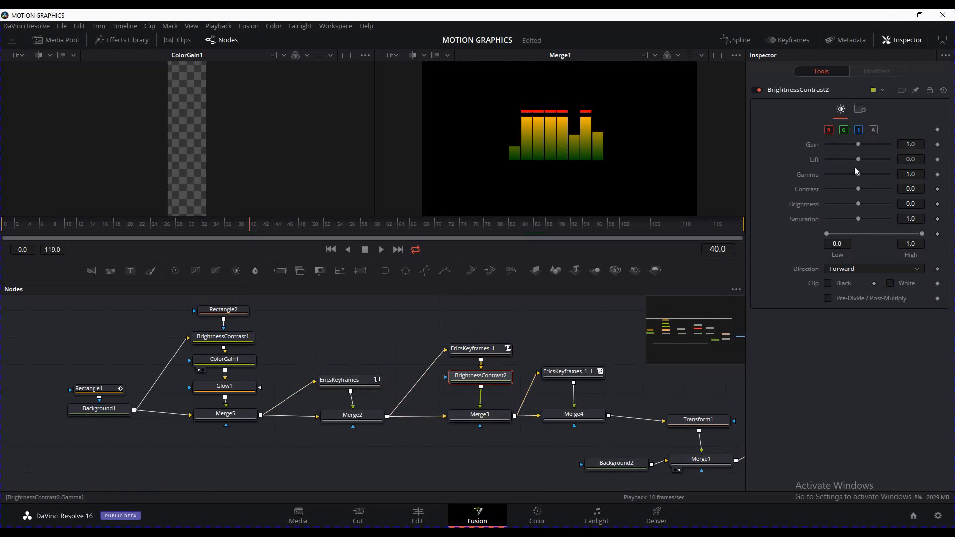
mouse_move(859, 144)
left_mouse_down()
mouse_move(872, 143)
mouse_move(864, 143)
left_mouse_up()
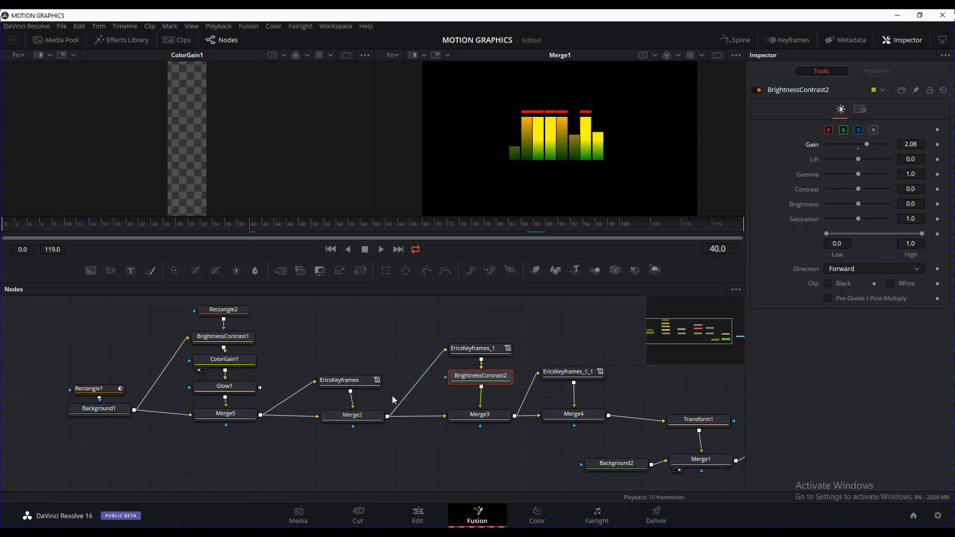
left_click_drag(357, 386, 363, 388)
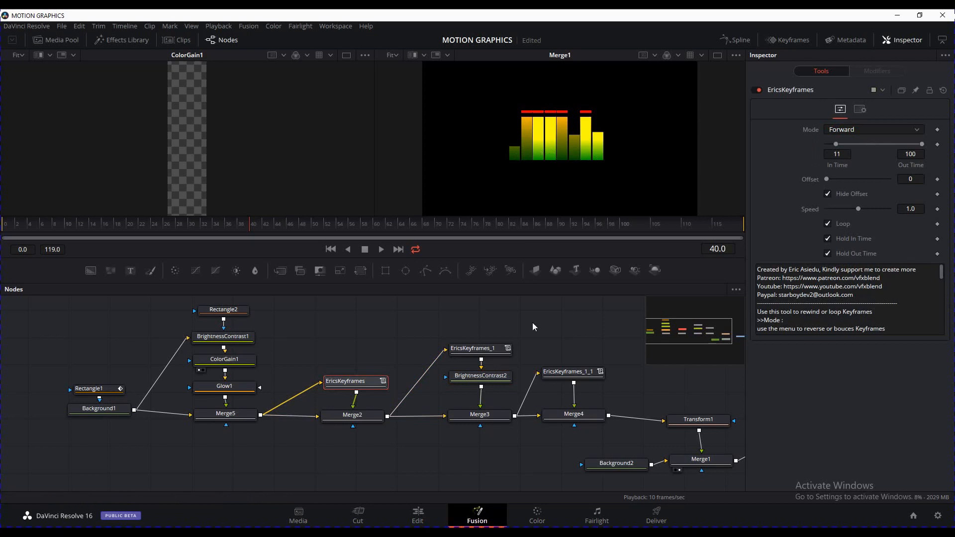
left_click(577, 342)
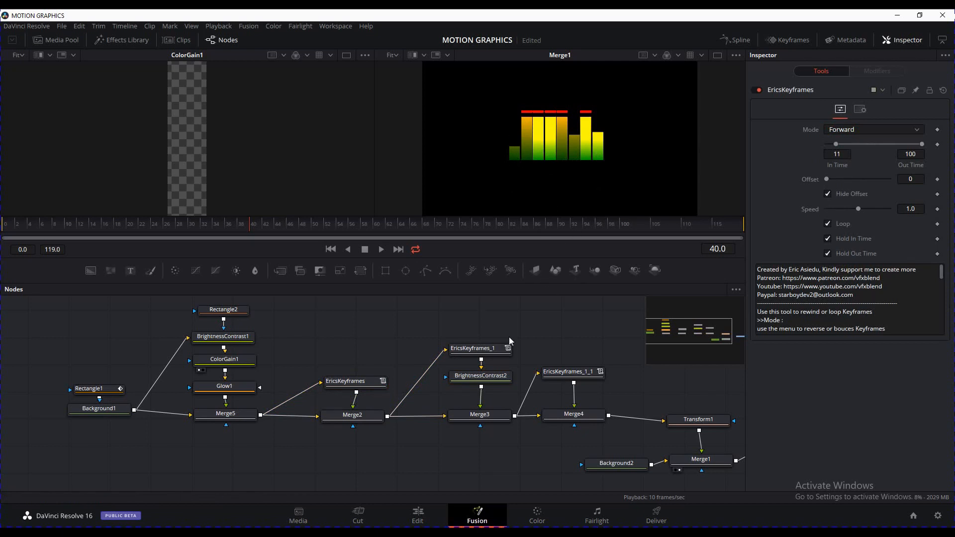
Place BrightnessContrast2 between EricsKeyframes and Merge2, then play from the start
left_click_drag(481, 375, 366, 325)
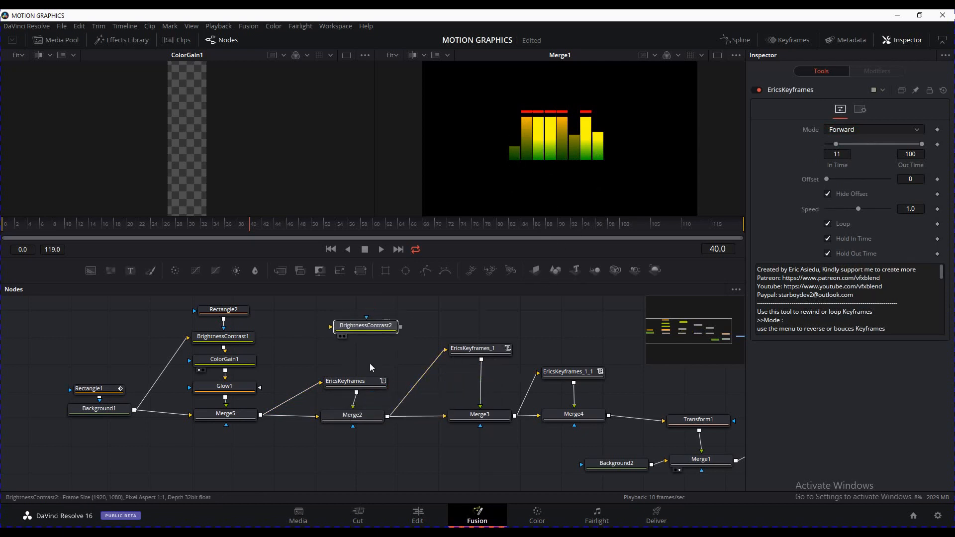
mouse_move(369, 381)
left_mouse_down()
mouse_move(369, 358)
mouse_move(372, 390)
mouse_move(360, 394)
left_mouse_up()
left_click(357, 392)
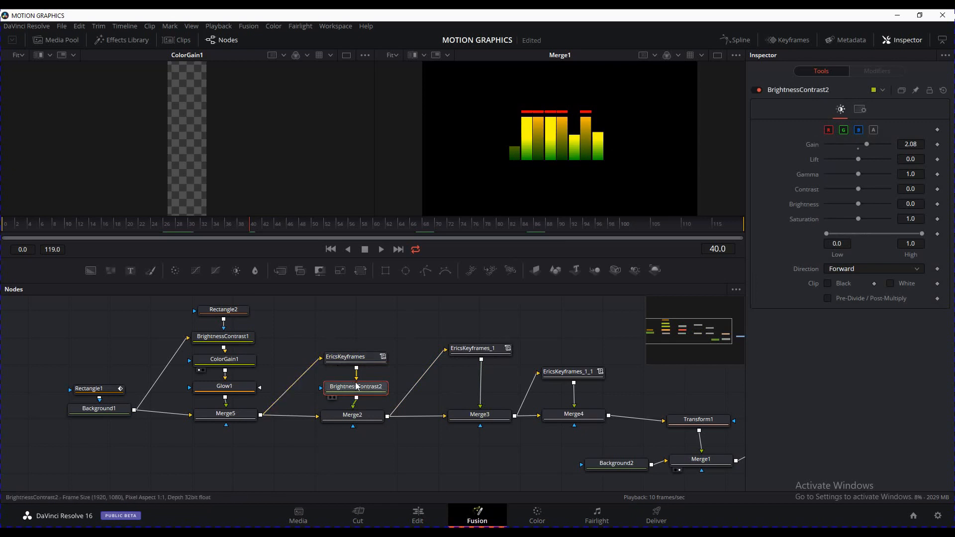
left_click_drag(379, 384, 378, 380)
left_click_drag(461, 322, 448, 321)
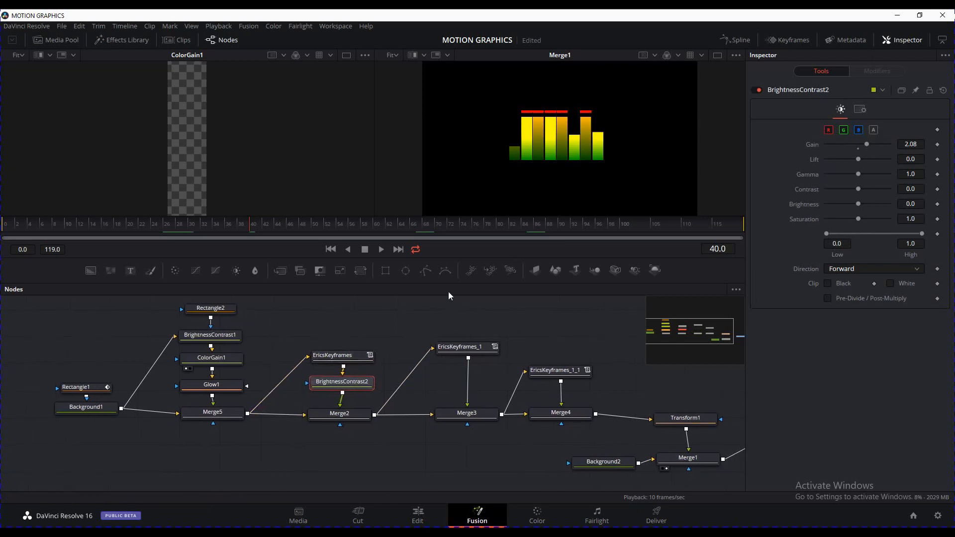
left_click(336, 250)
left_click(380, 250)
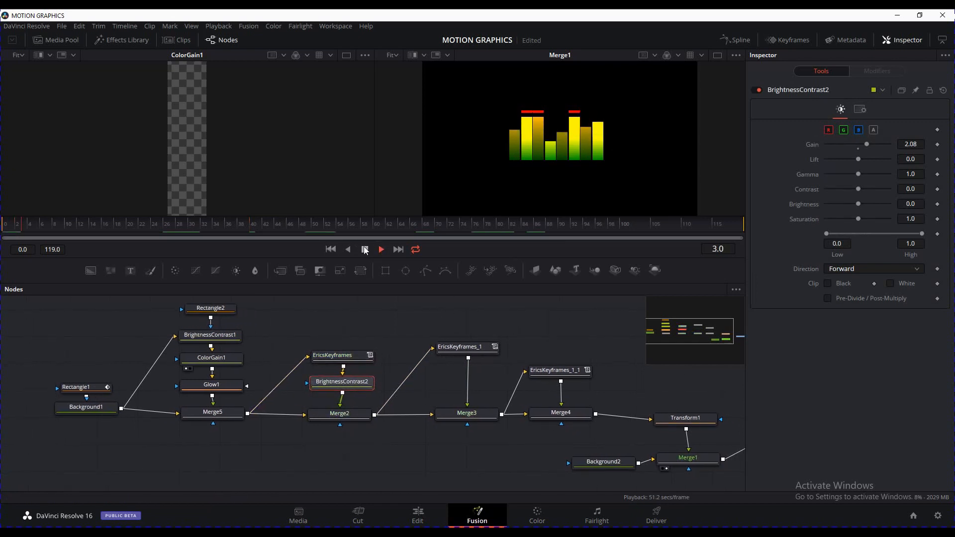
left_click(364, 249)
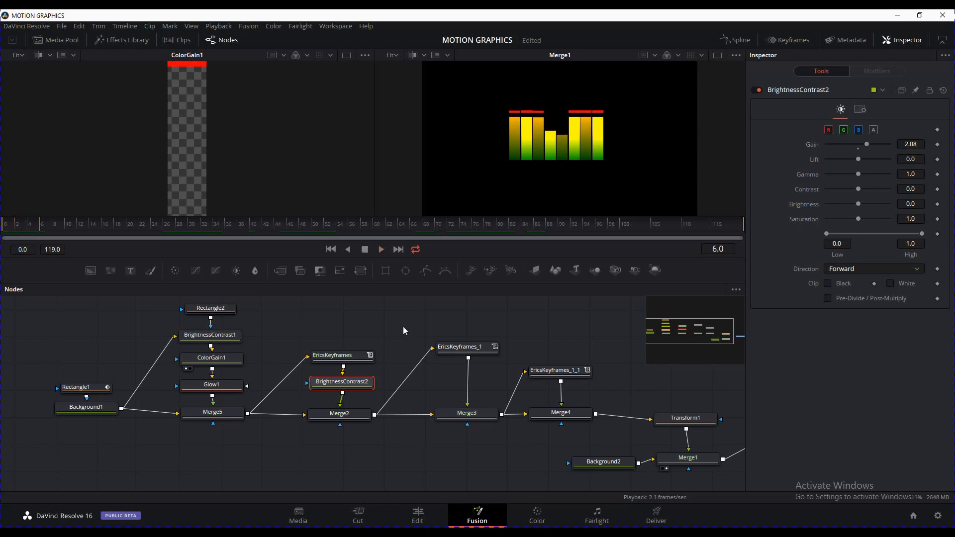
left_click(423, 462)
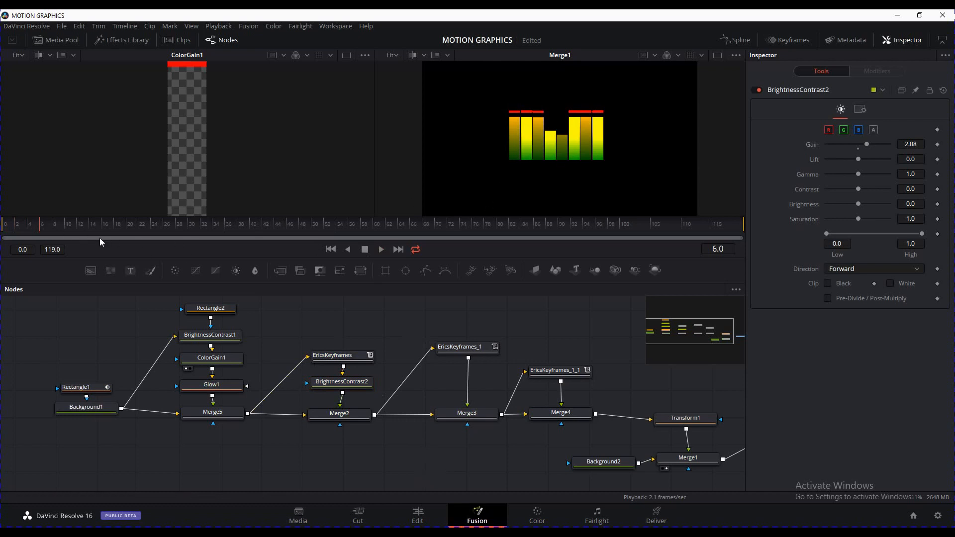
left_click_drag(44, 229, 2, 229)
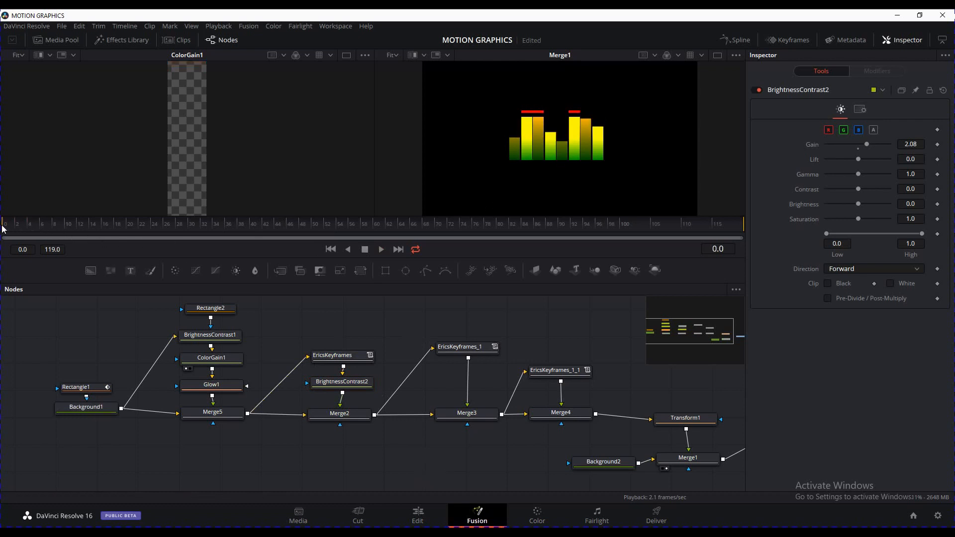
left_click(365, 359)
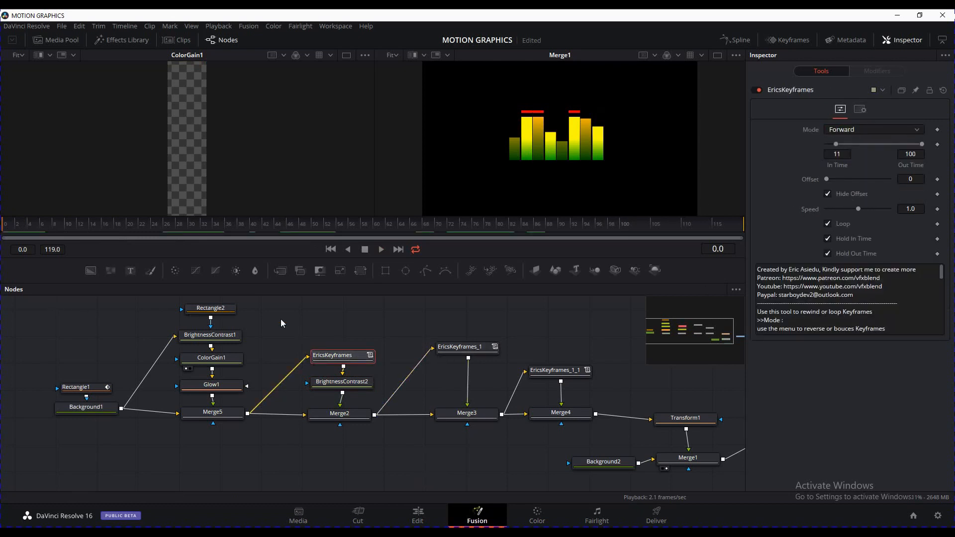
left_click(461, 348)
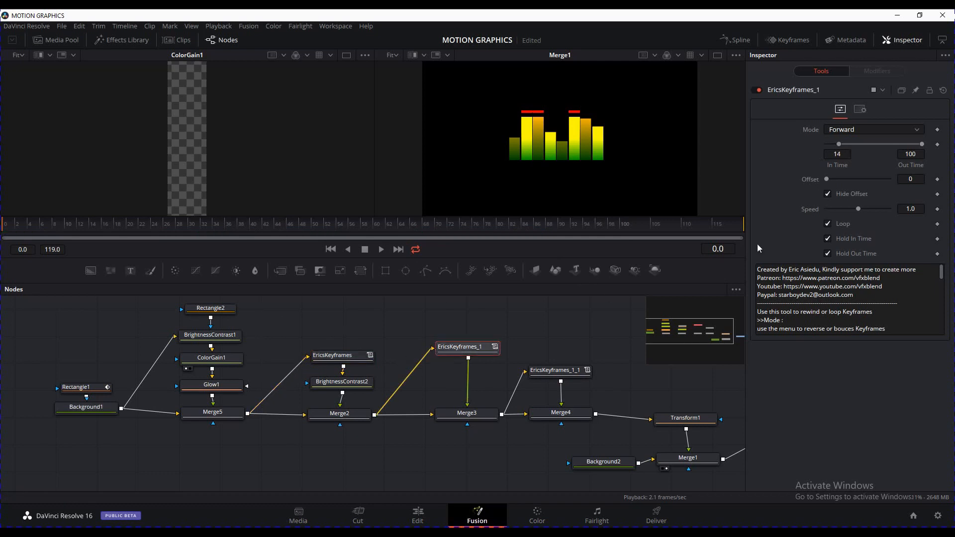
left_click(350, 362)
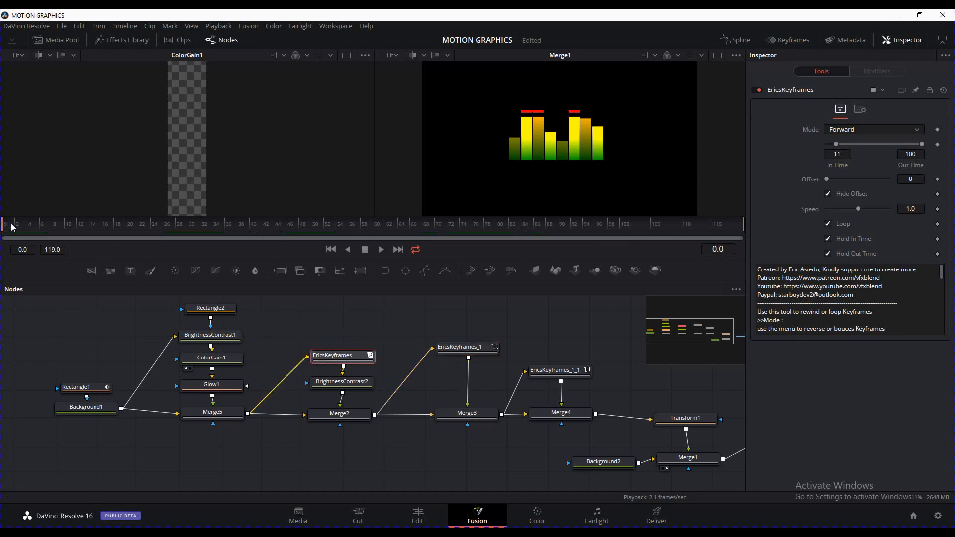
left_click_drag(14, 227, 105, 234)
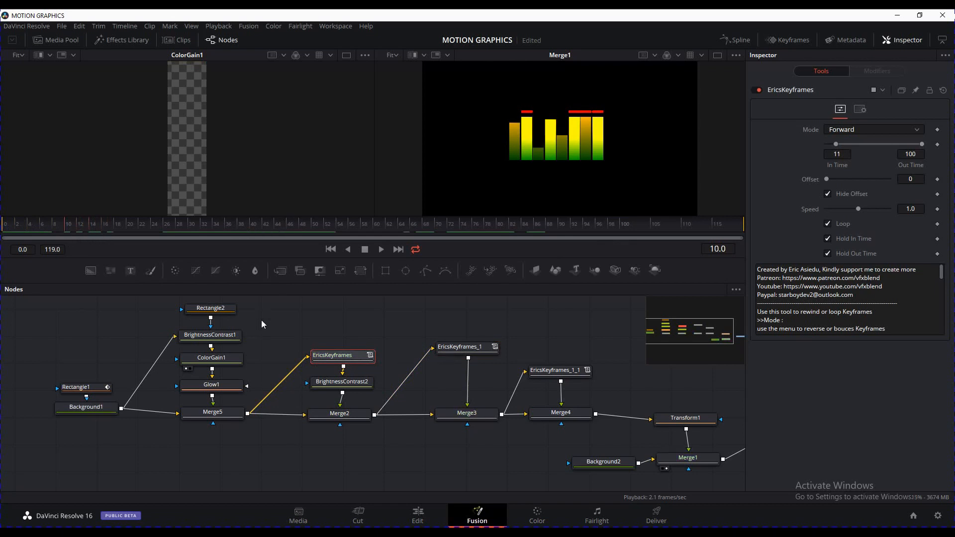
Keyframe Background1's gradient at frame 10 and step to frame 11
left_click(97, 408)
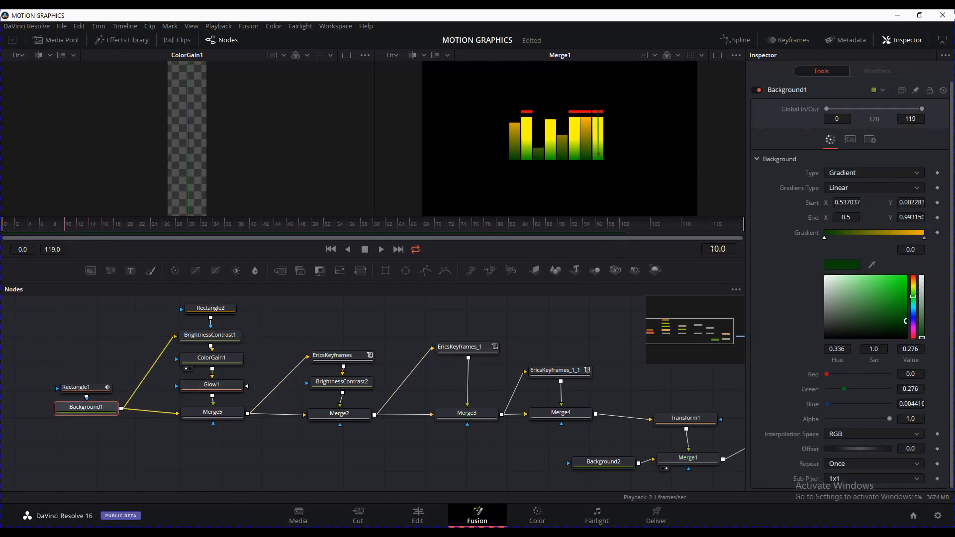
left_click(937, 233)
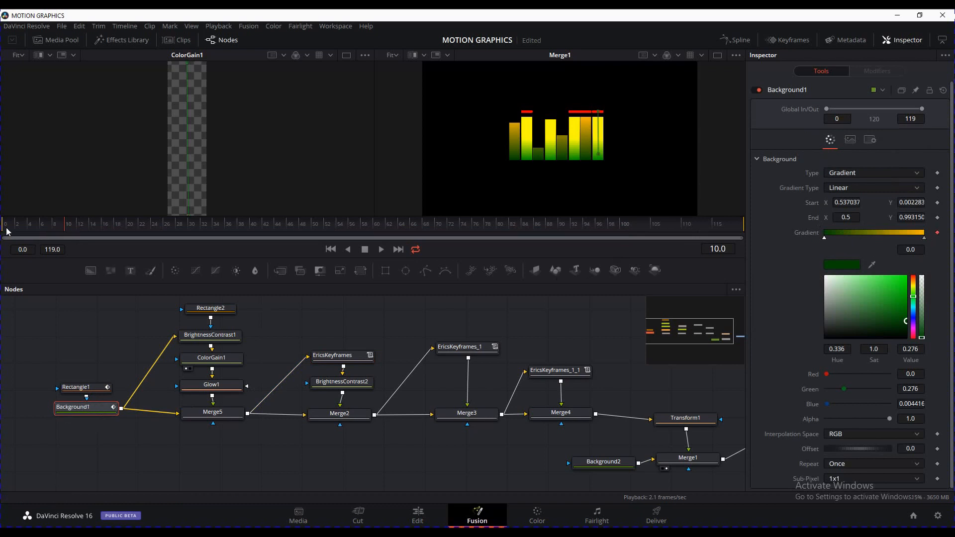
left_click(70, 226)
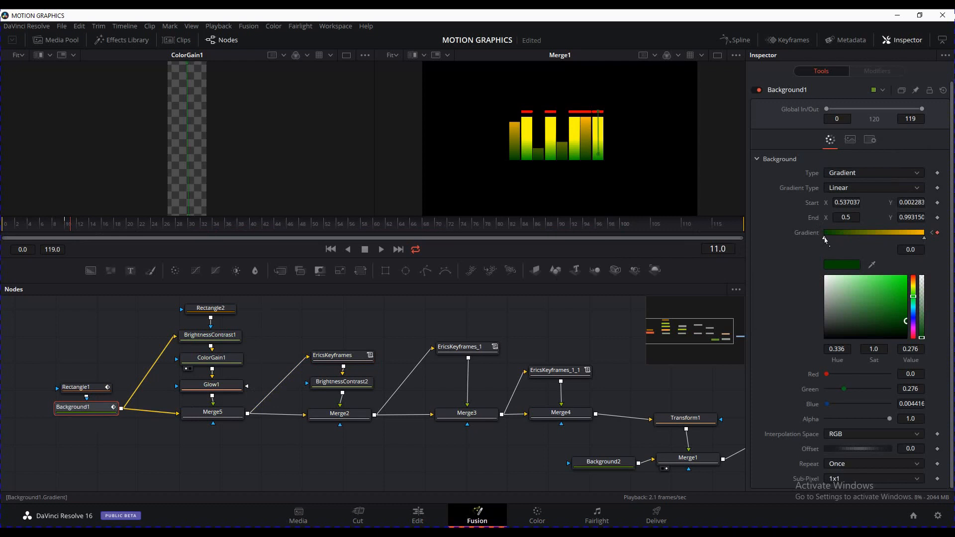
Recolour the gradient start stop blue and end stop magenta, then compare frames in the Keyframes view
left_click(915, 309)
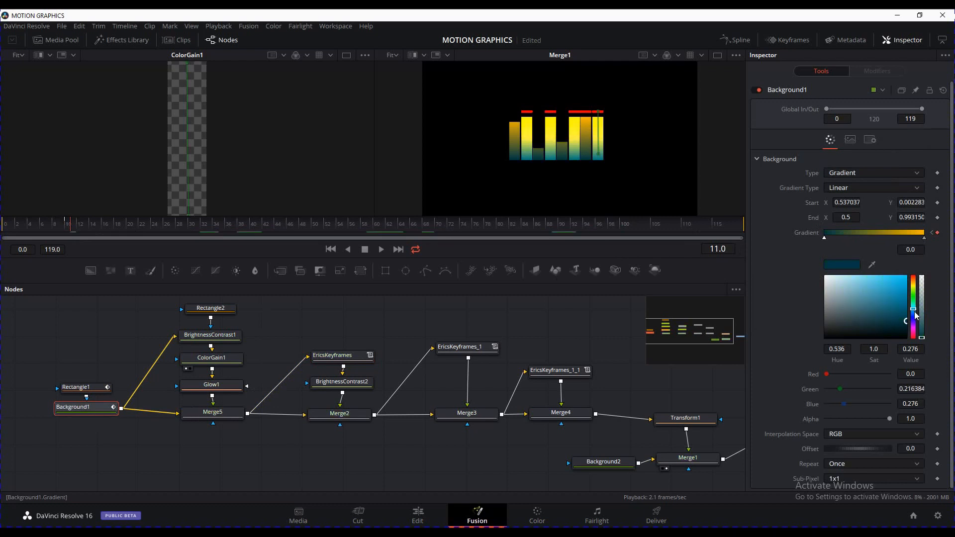
left_click(915, 312)
left_click(924, 238)
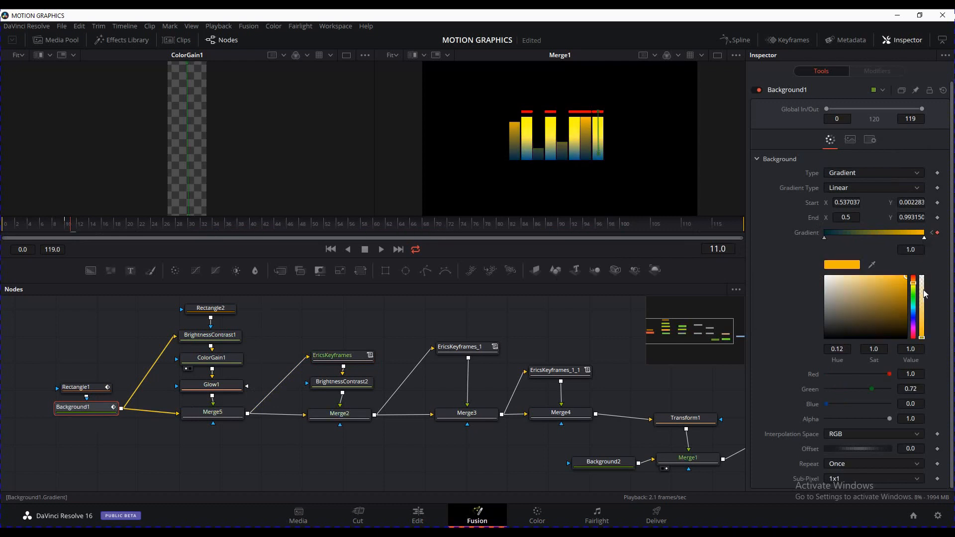
left_click(914, 328)
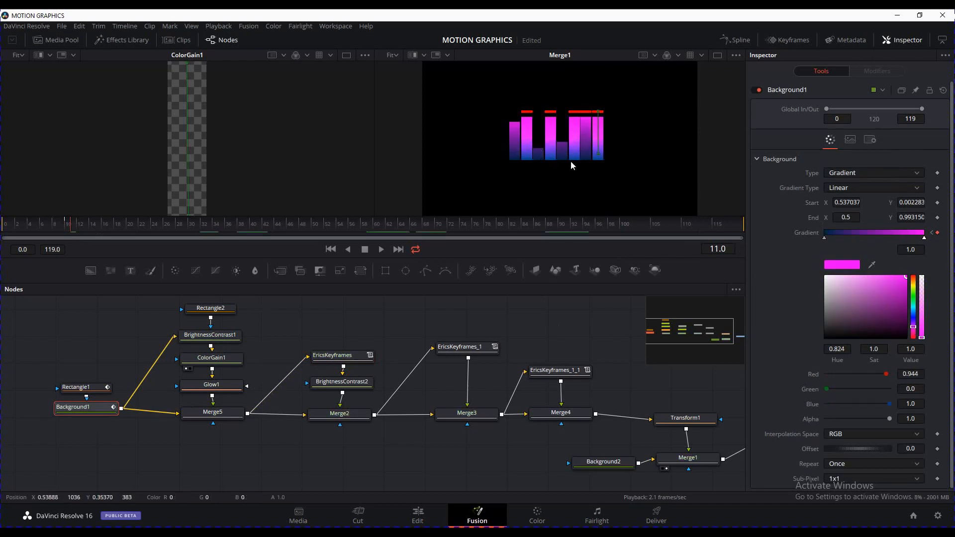
left_click(70, 228)
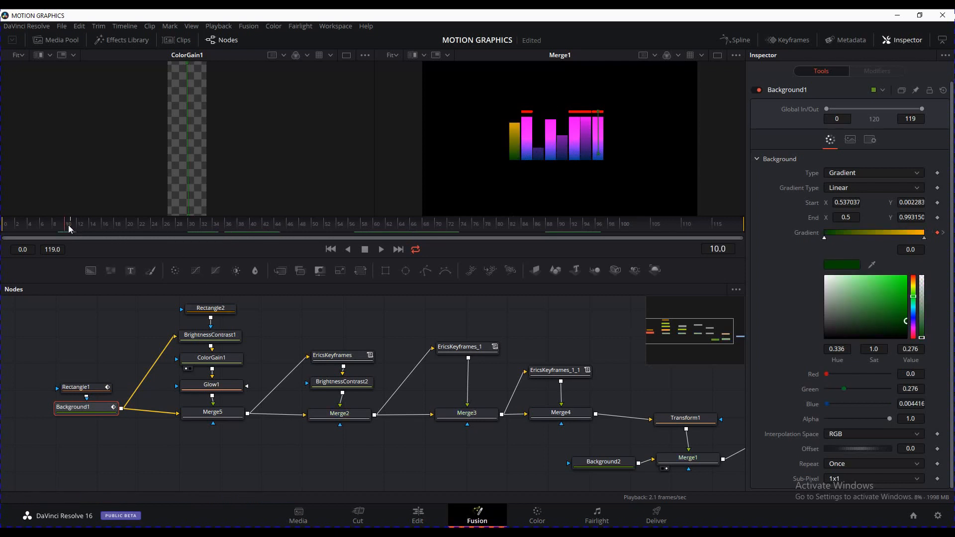
mouse_move(69, 225)
left_mouse_down()
mouse_move(63, 232)
mouse_move(71, 225)
left_mouse_up()
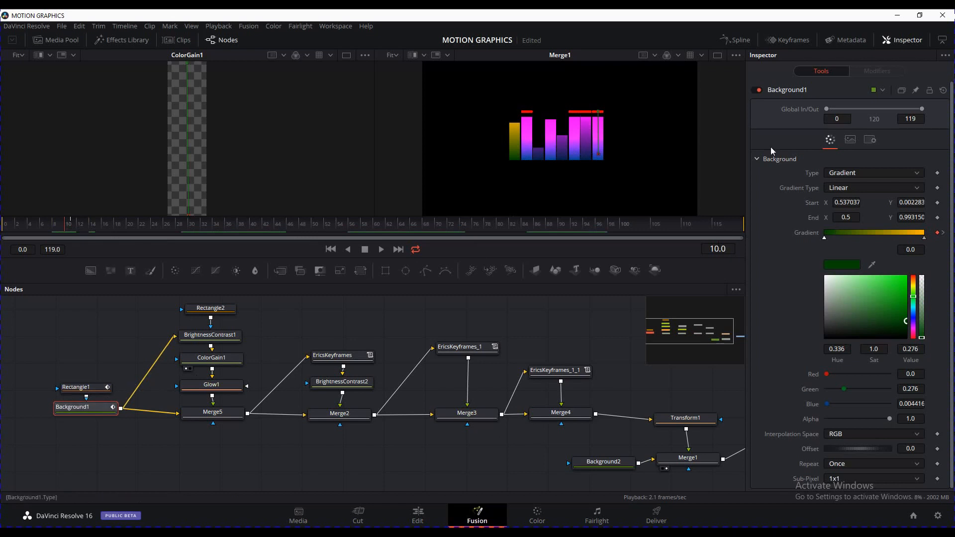
left_click(793, 40)
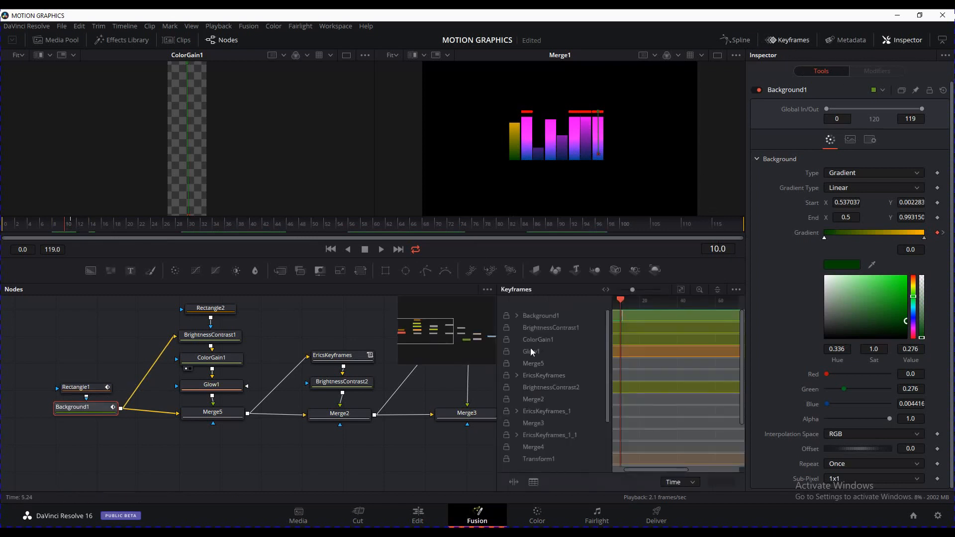
Show only Background1's keyframes and expand its Gradient track
left_click(736, 290)
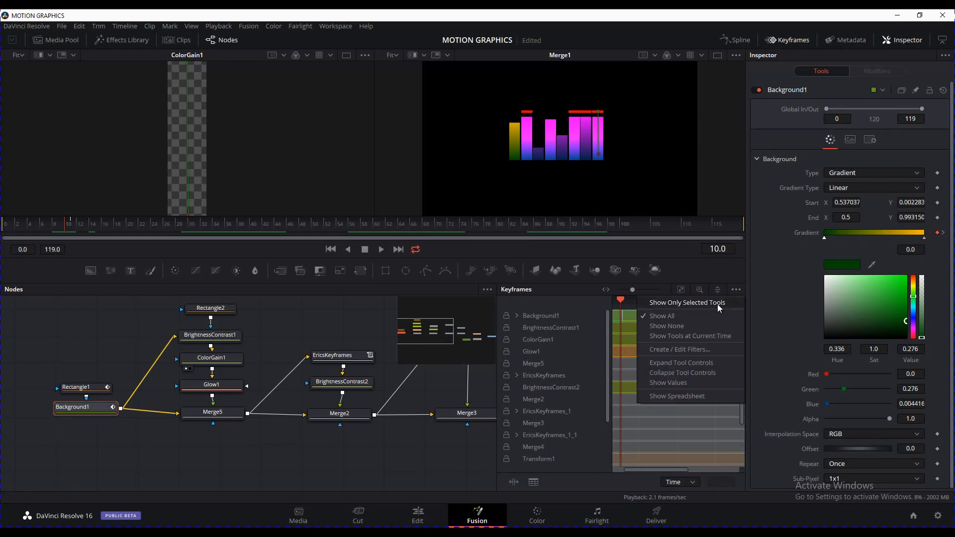
left_click(717, 303)
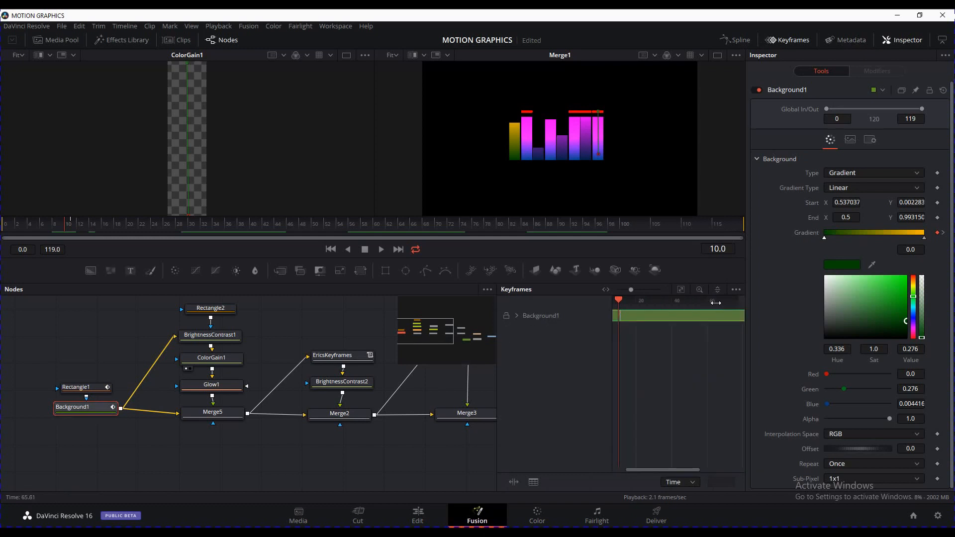
left_click(516, 315)
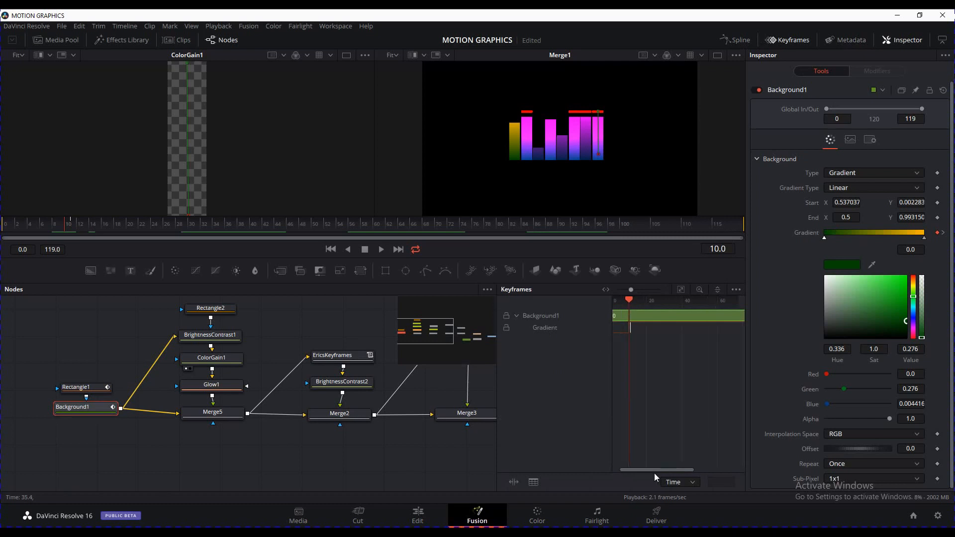
left_click_drag(654, 473, 635, 475)
Drag the Gradient keyframe later in time and scrub frames 40–56 to preview the bars
left_click_drag(629, 324, 651, 330)
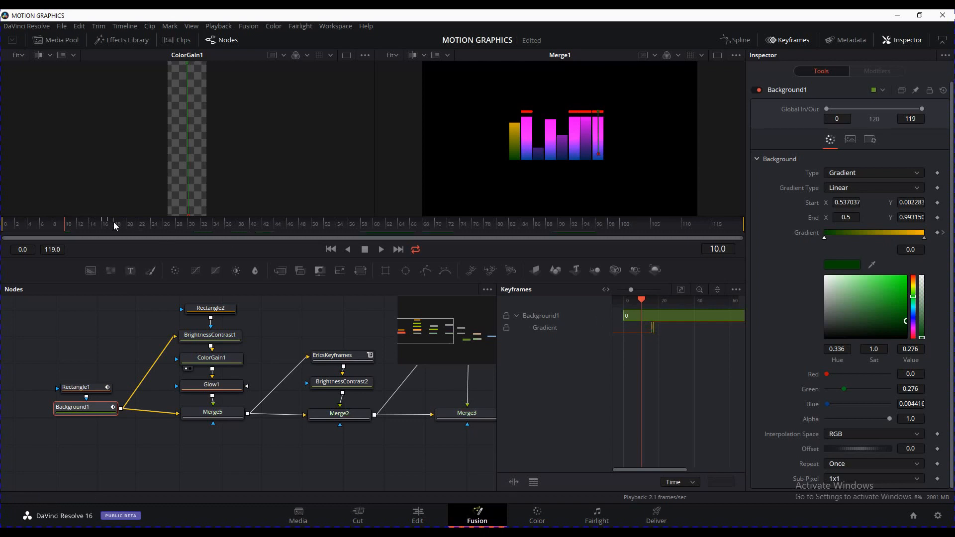
left_click_drag(114, 222, 71, 217)
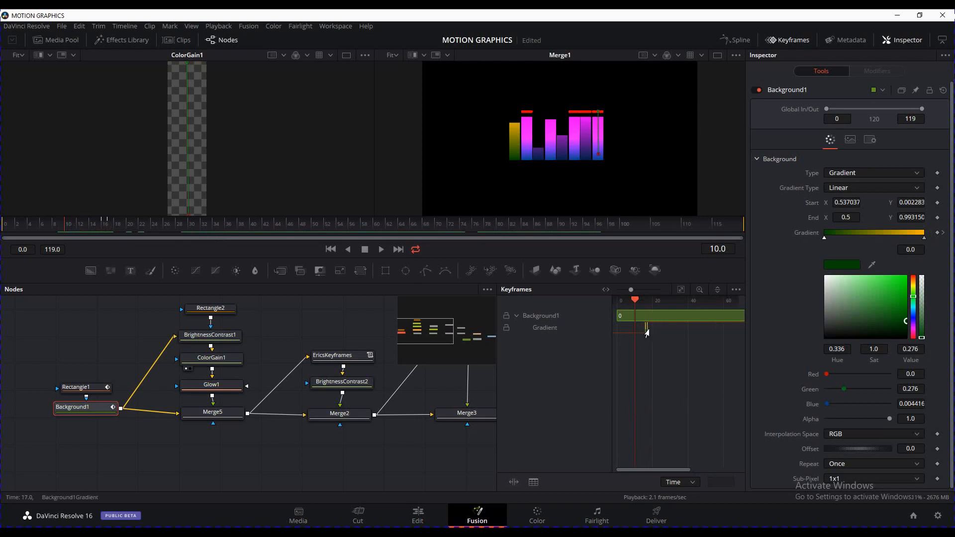
left_click_drag(647, 332, 663, 336)
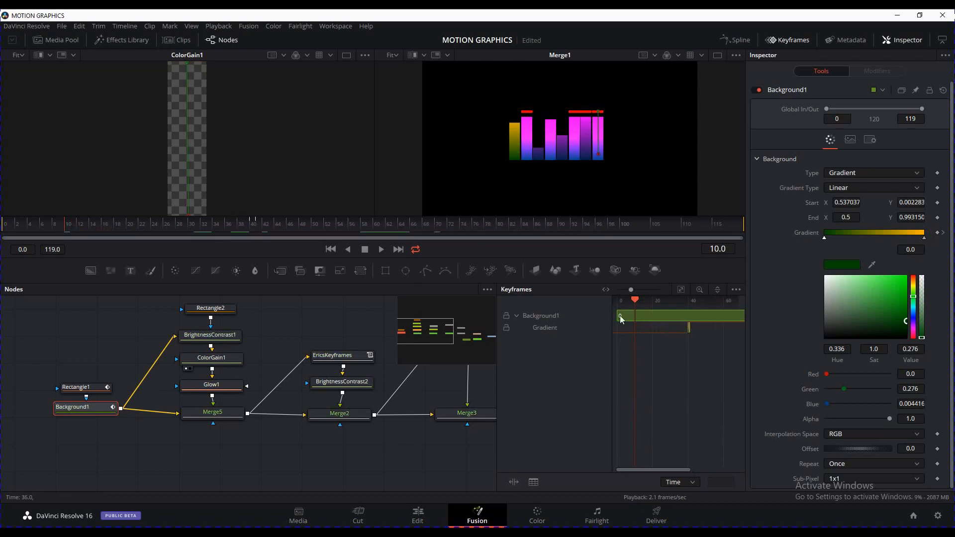
left_click(252, 225)
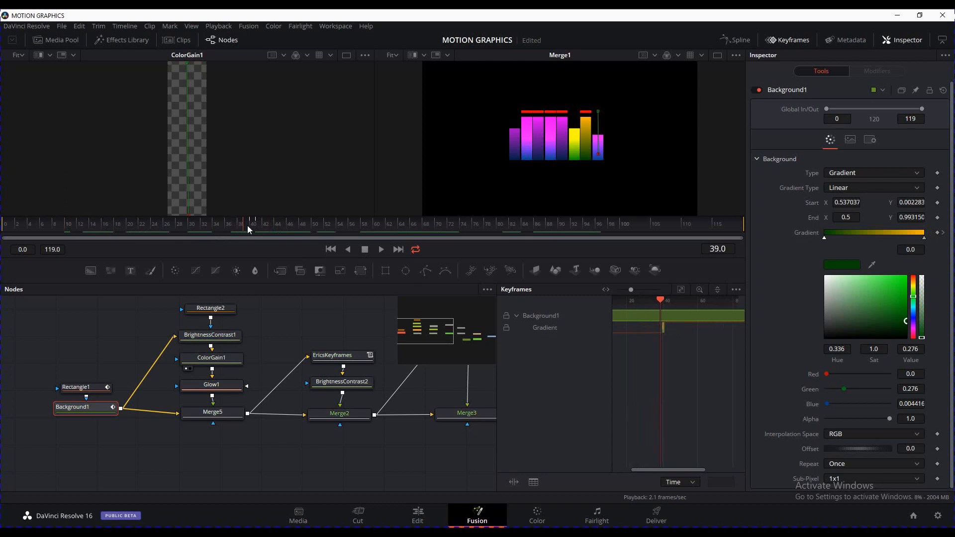
left_click_drag(680, 470, 693, 470)
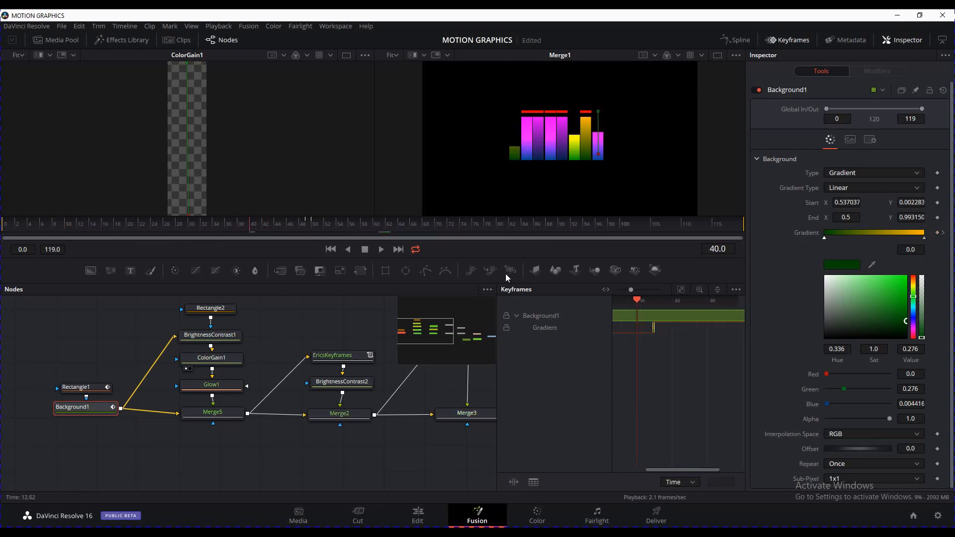
left_click(352, 225)
left_click_drag(353, 225, 306, 226)
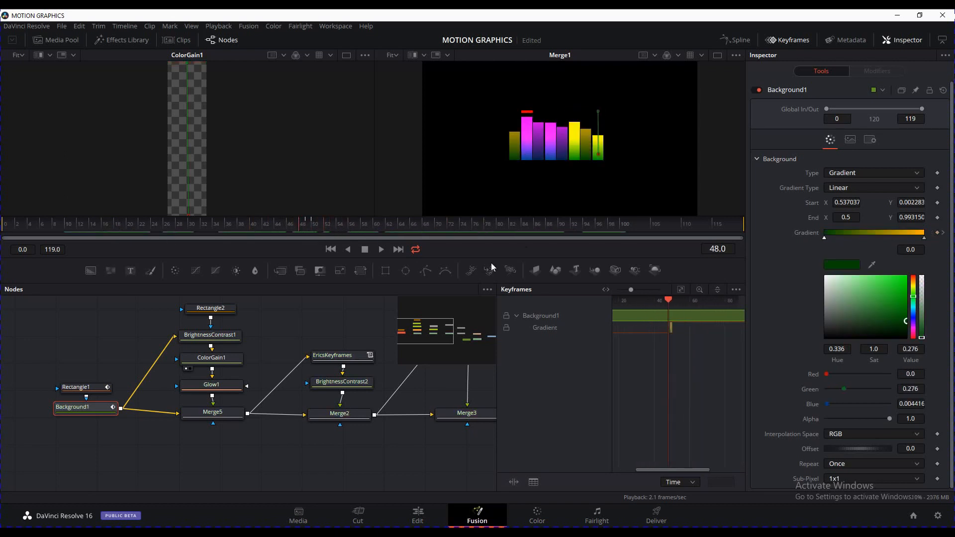
Pan the node graph to bring Transform1, Merge1 and MediaOut1 into view
left_click(404, 452)
left_click_drag(407, 452, 277, 448)
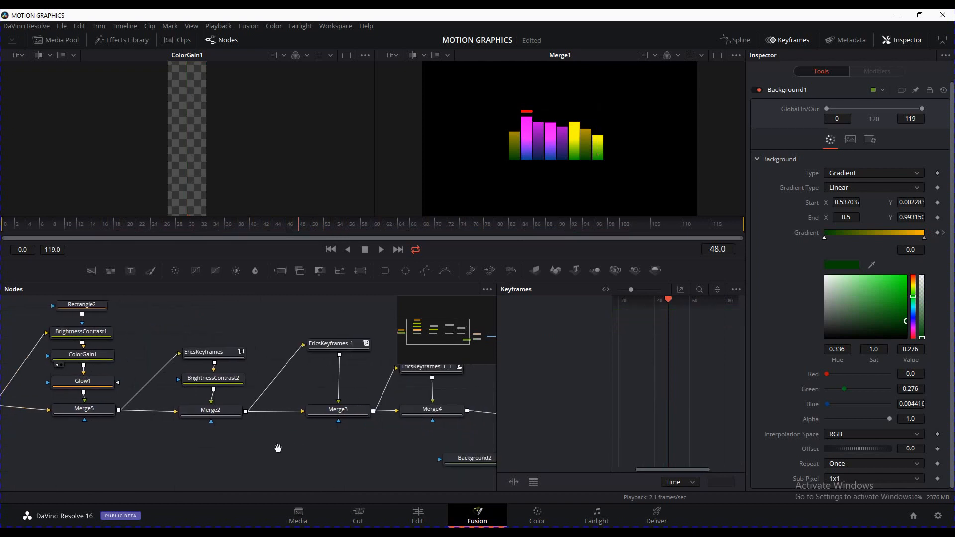
left_click_drag(354, 458, 225, 456)
left_click_drag(389, 389, 343, 378)
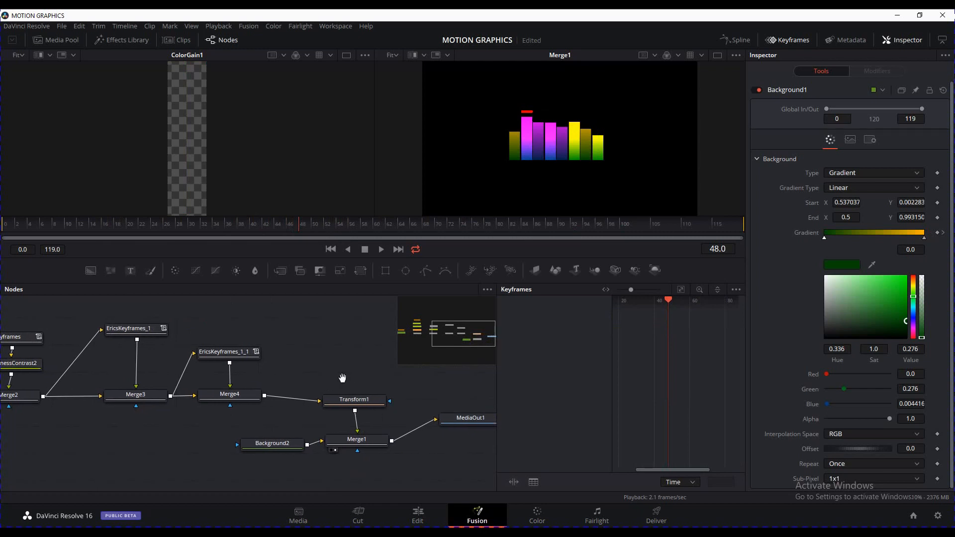
left_click_drag(398, 412, 361, 408)
left_click_drag(149, 233, 366, 223)
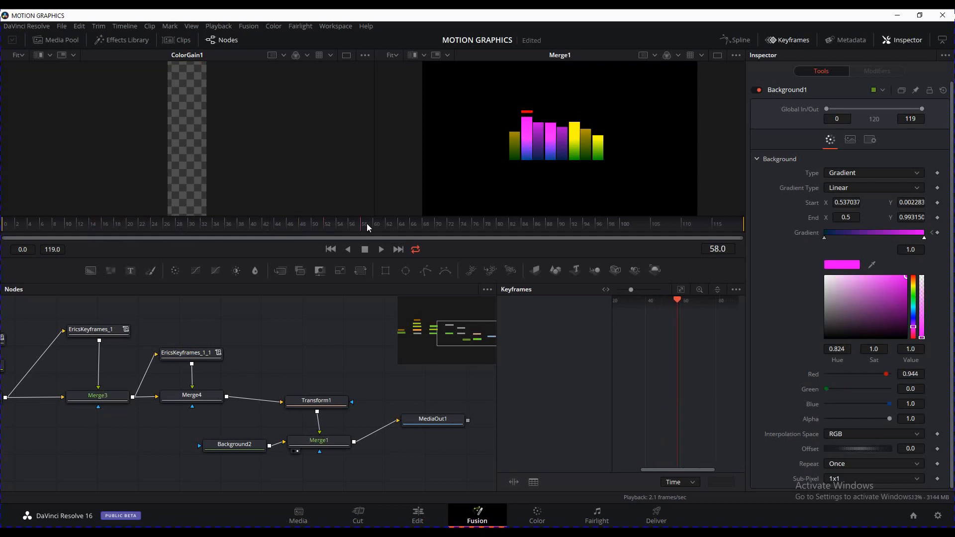
mouse_move(338, 370)
left_mouse_down()
mouse_move(427, 363)
mouse_move(415, 348)
mouse_move(328, 344)
mouse_move(249, 356)
left_mouse_up()
mouse_move(326, 368)
left_mouse_down()
mouse_move(314, 366)
mouse_move(337, 364)
left_mouse_up()
mouse_move(369, 406)
left_mouse_down()
mouse_move(359, 405)
mouse_move(376, 407)
left_mouse_up()
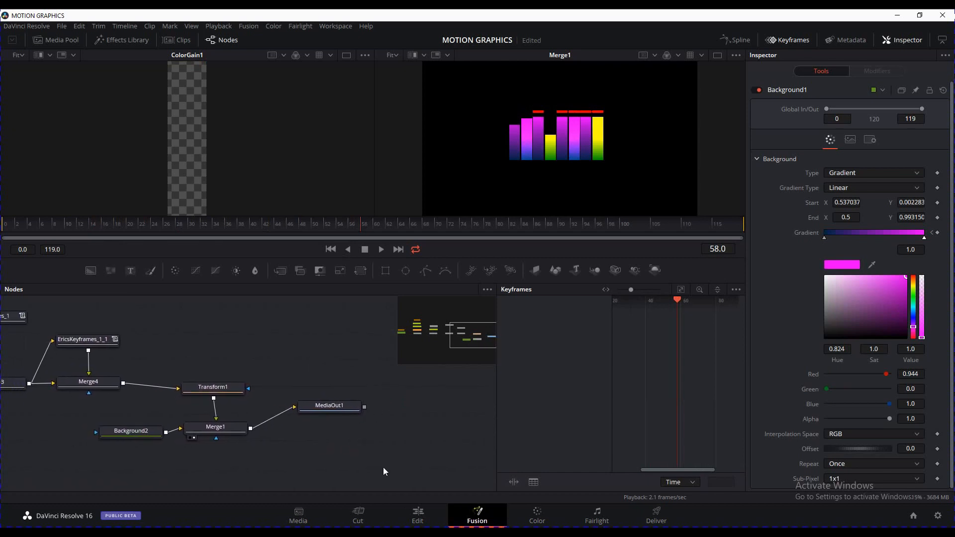
Move Background2 and Merge1 below Transform1 and shift MediaOut1 down-right
left_click_drag(383, 468, 134, 422)
left_click_drag(240, 436, 227, 448)
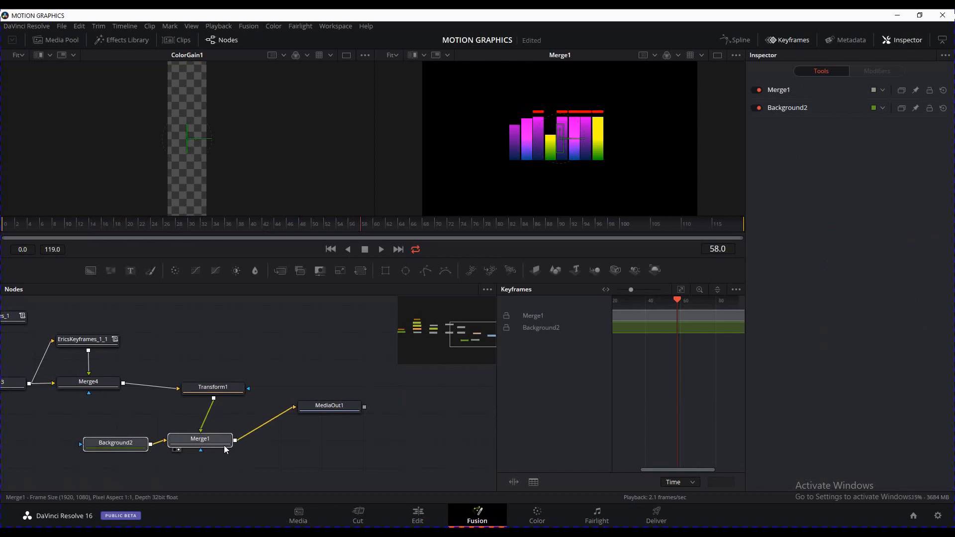
left_click_drag(342, 407, 365, 438)
left_click_drag(285, 473, 145, 428)
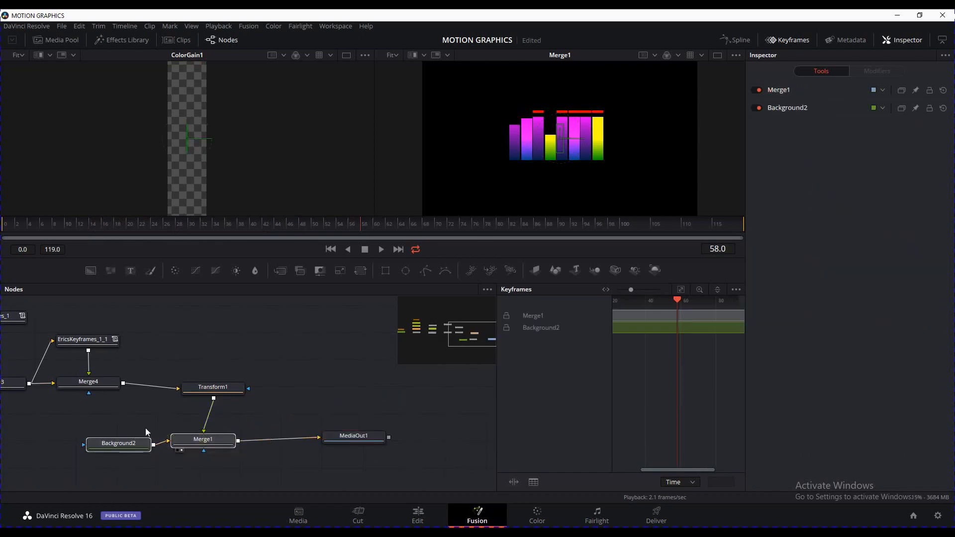
left_click_drag(226, 444, 235, 466)
left_click(254, 411)
Add a Transform2 node and feed Merge1's output into it
left_click(226, 386)
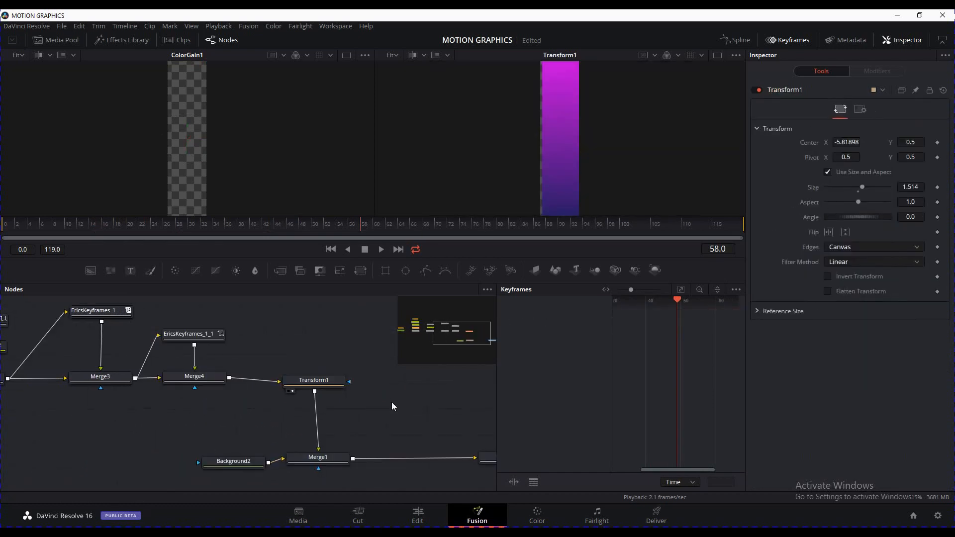
key("ctrl+z")
left_click(351, 395)
left_click_drag(387, 399, 404, 407)
left_click_drag(354, 459, 339, 405)
Flip Transform2 vertically and merge it with Merge1's result into Merge6
key("2")
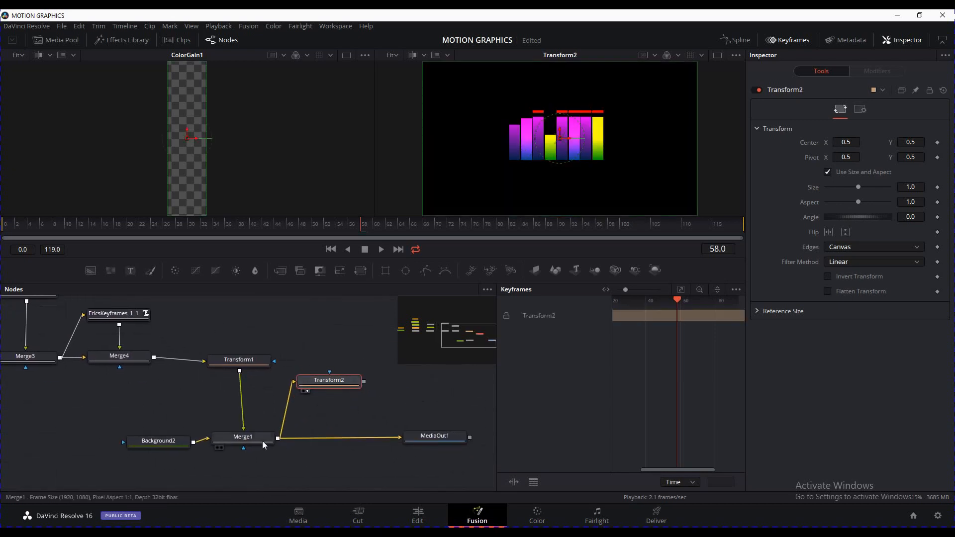
left_click(846, 237)
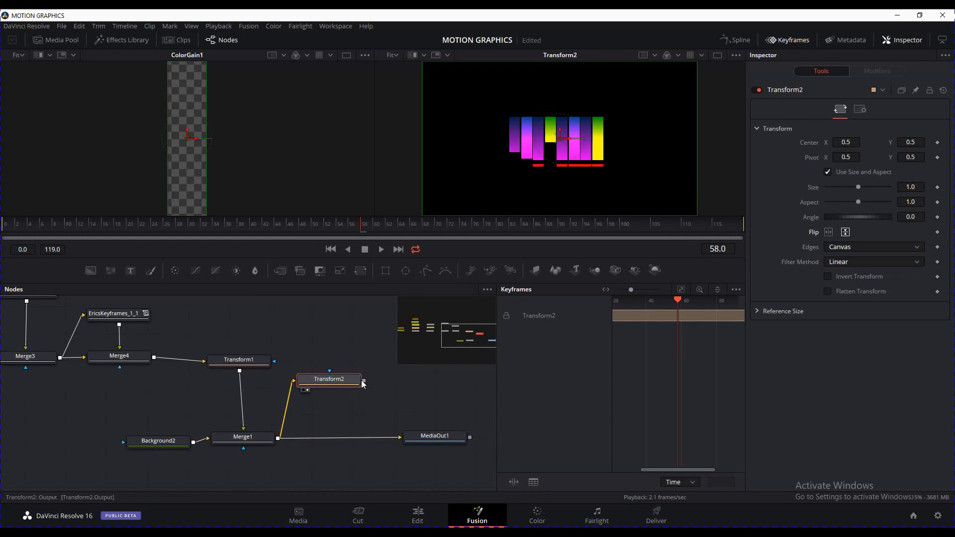
left_click_drag(364, 381, 319, 437)
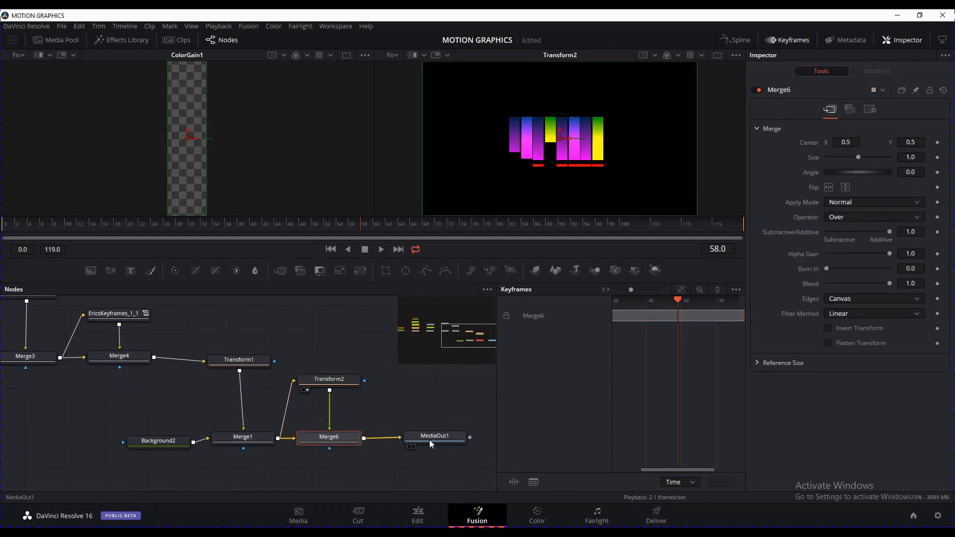
left_click(414, 446)
Move Transform2's centre down to about Y 0.159 and view Merge6's result
left_click(341, 380)
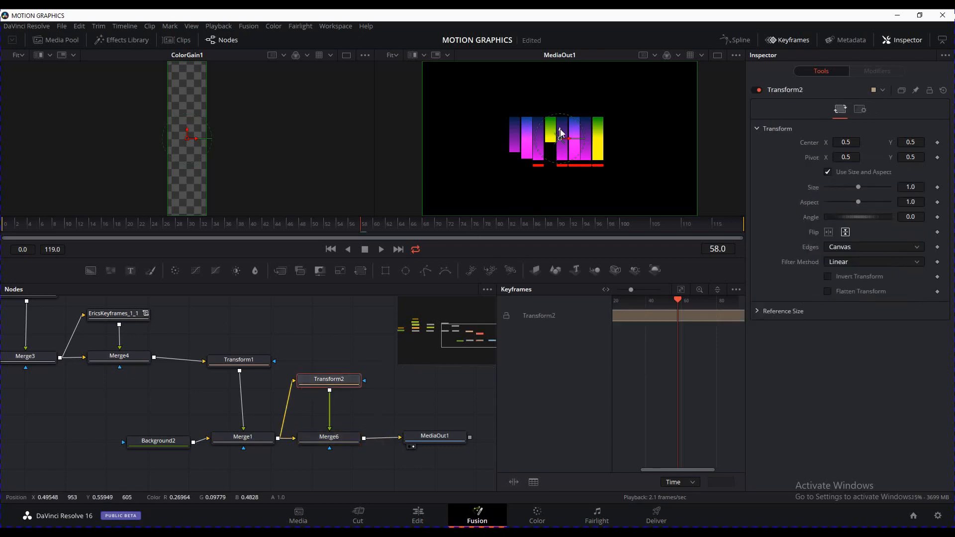
left_click_drag(560, 131, 560, 186)
left_click_drag(343, 439, 552, 145)
left_click(346, 442)
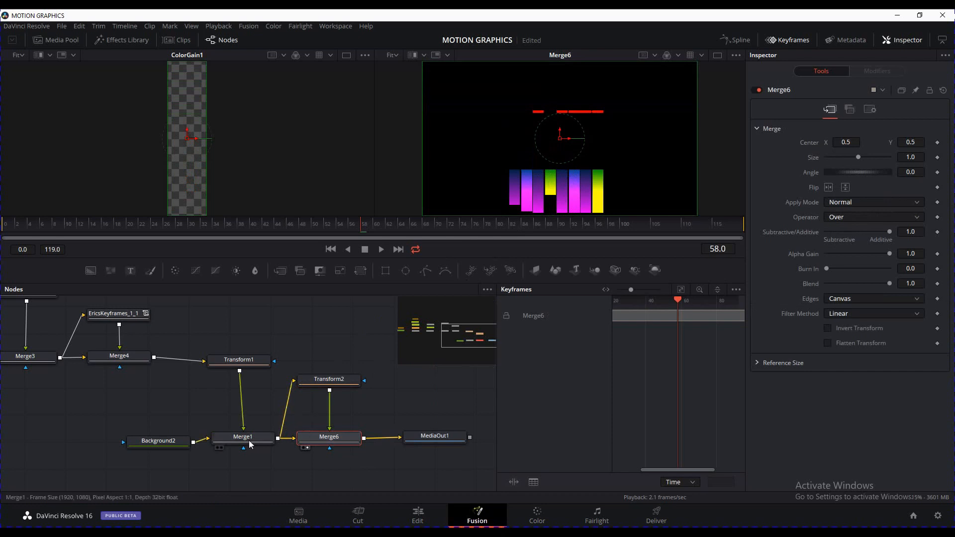
Set Background2's alpha to 0 and turn off the viewer's checker underlay
left_click(156, 443)
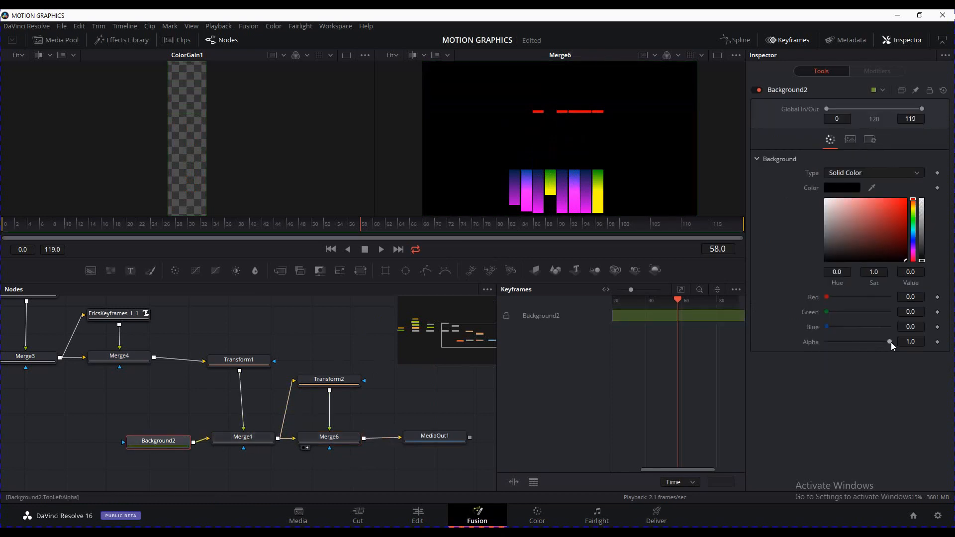
left_click_drag(891, 342, 815, 345)
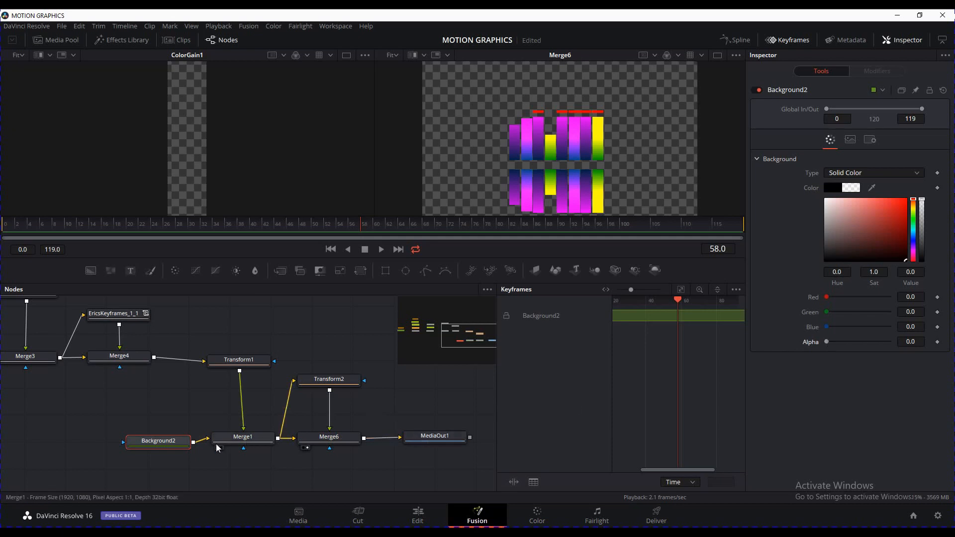
left_click_drag(242, 442, 239, 445)
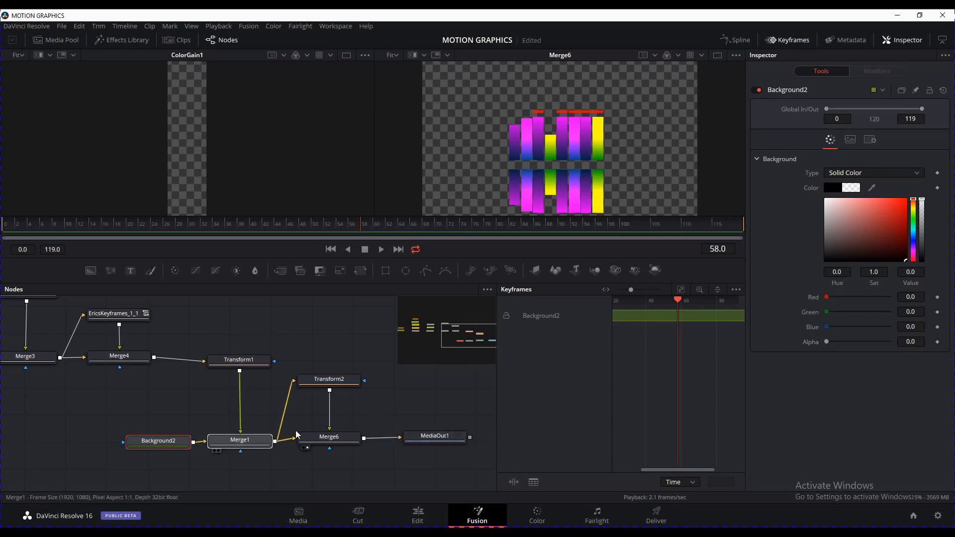
right_click(632, 111)
mouse_move(688, 131)
mouse_move(695, 150)
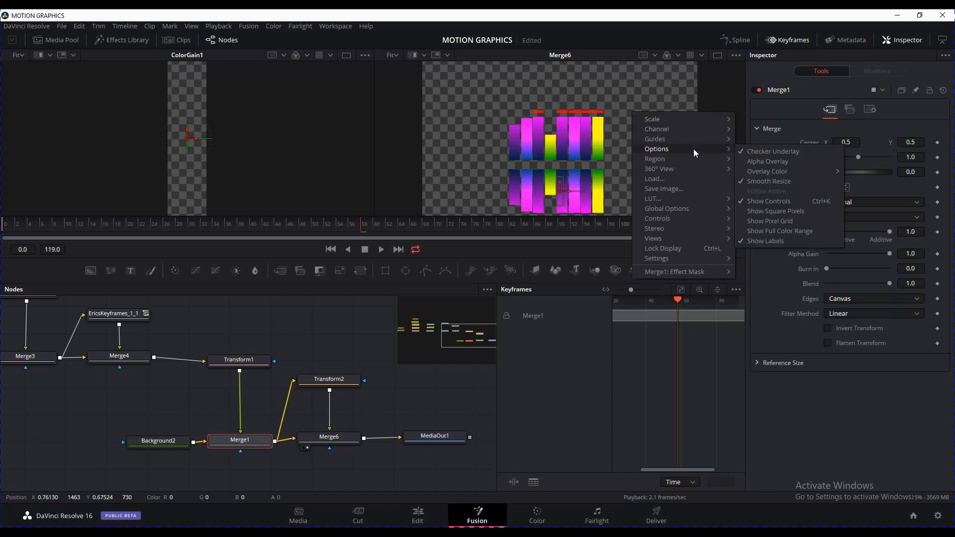
left_click(767, 152)
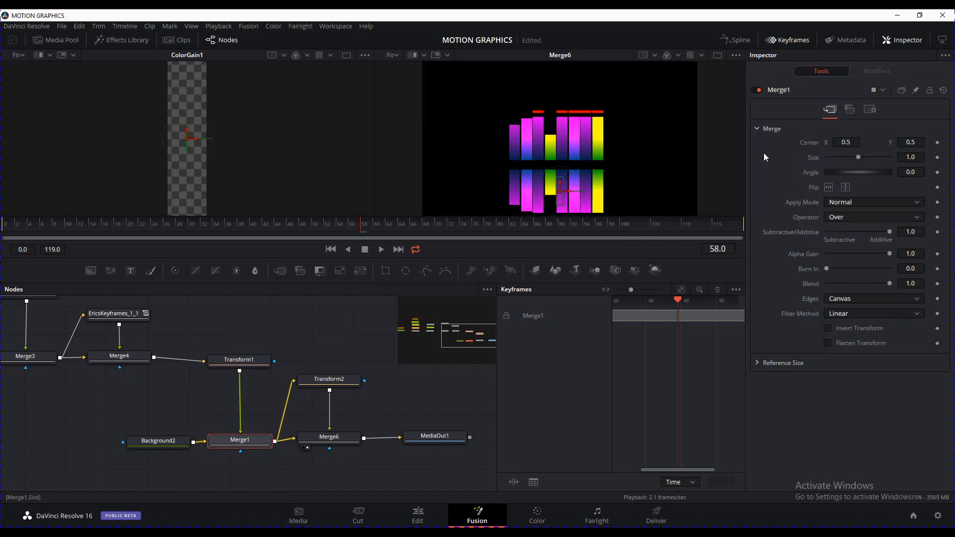
Rearrange MediaOut1, Transform2 and Merge6, and raise Transform2's centre to about Y 0.201
left_click_drag(408, 401, 320, 388)
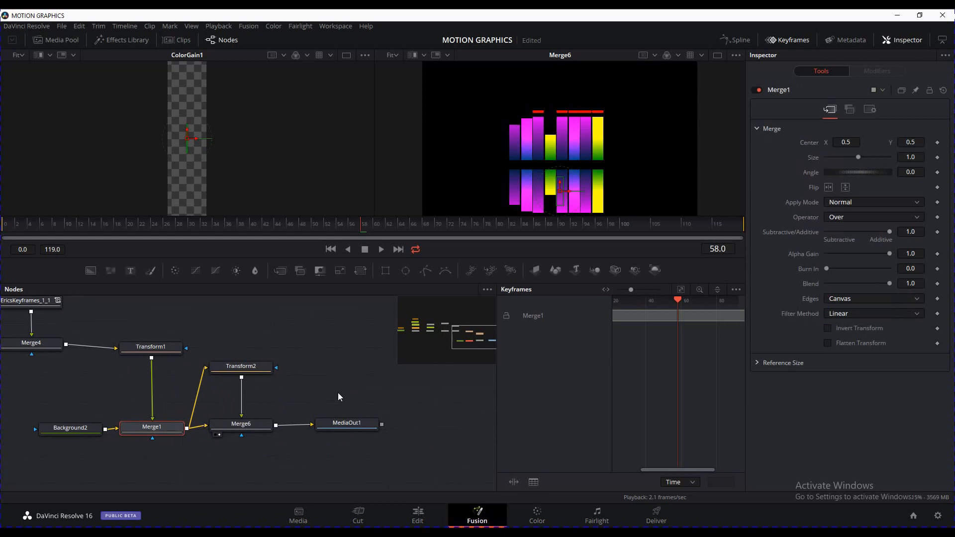
left_click_drag(348, 423, 391, 426)
left_click_drag(242, 366, 245, 391)
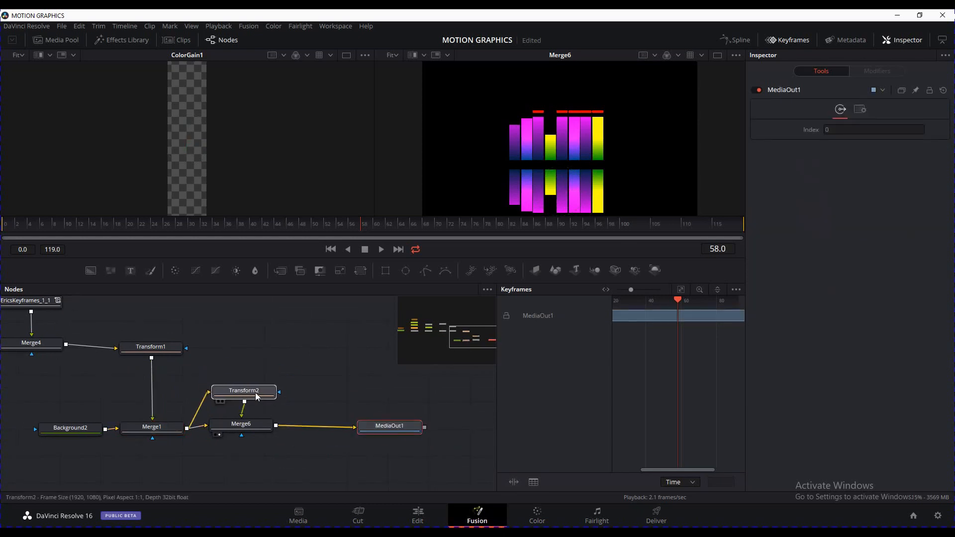
left_click_drag(248, 430, 253, 433)
left_click(256, 393)
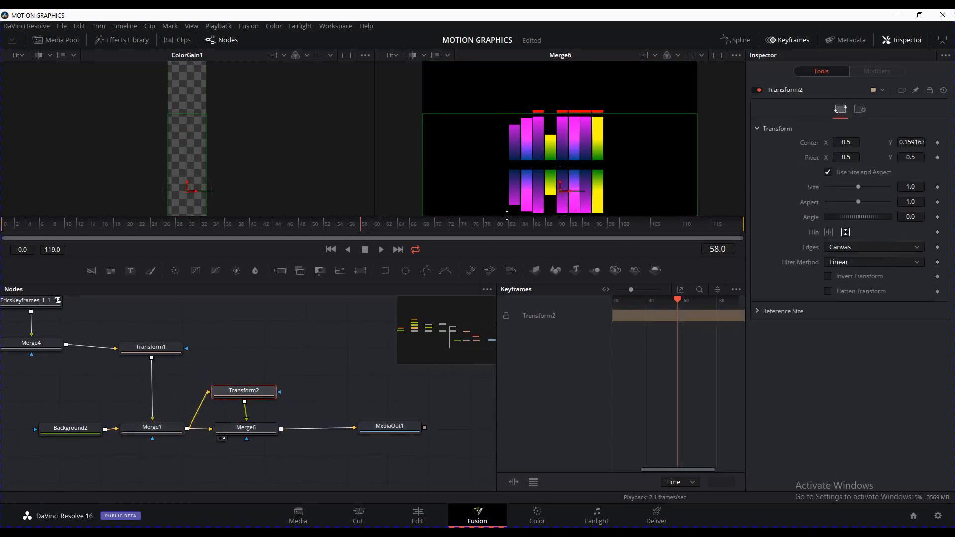
left_click_drag(560, 188, 561, 181)
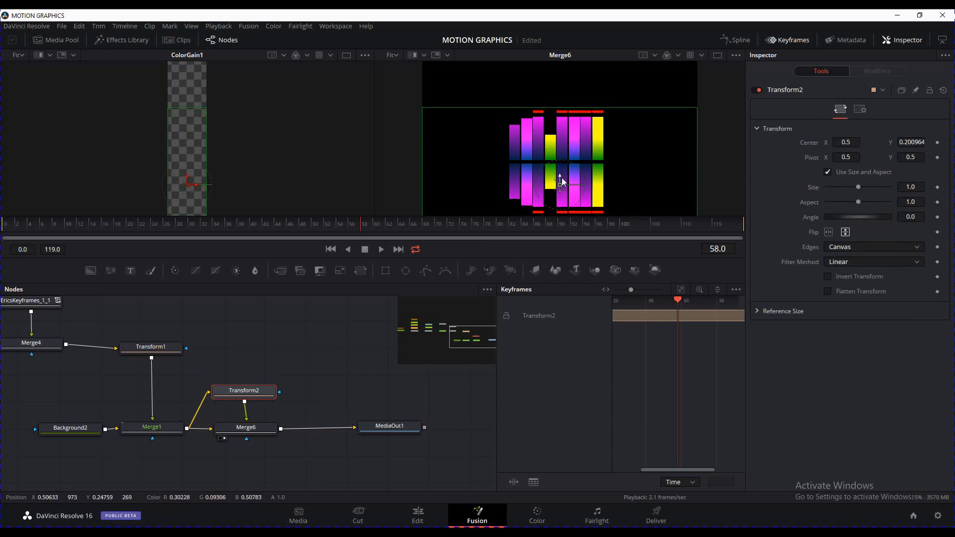
Lower Merge6's blend to 0.205 to fade the reflection
left_click(245, 428)
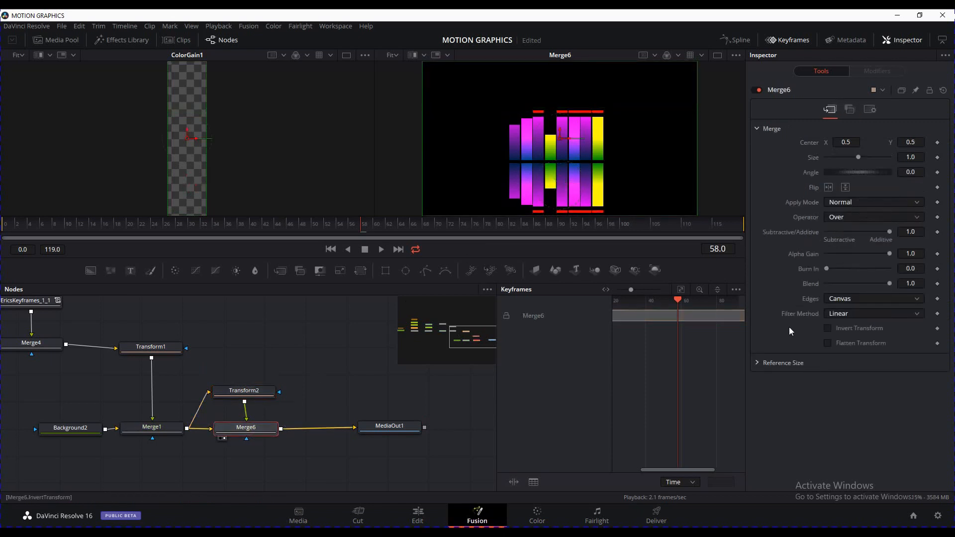
left_click_drag(889, 284, 839, 285)
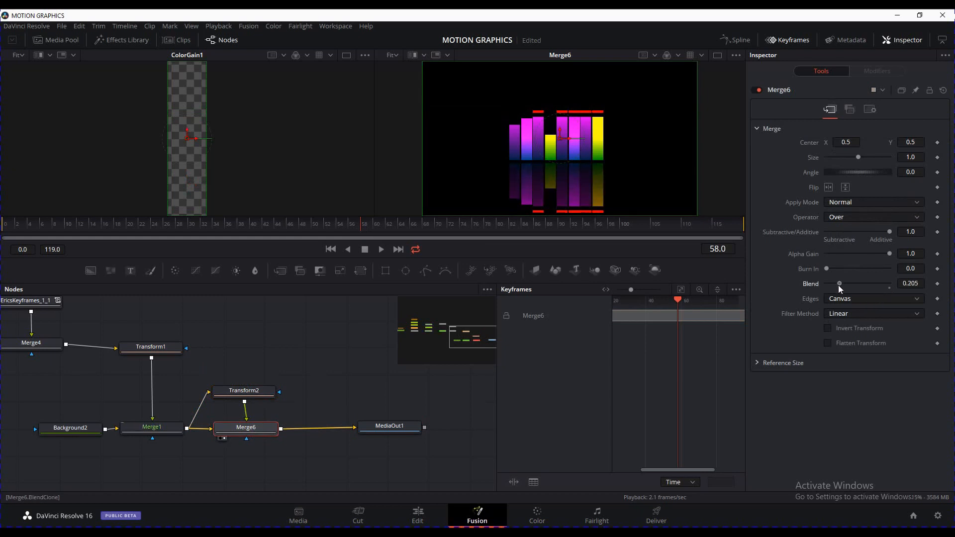
left_click(353, 392)
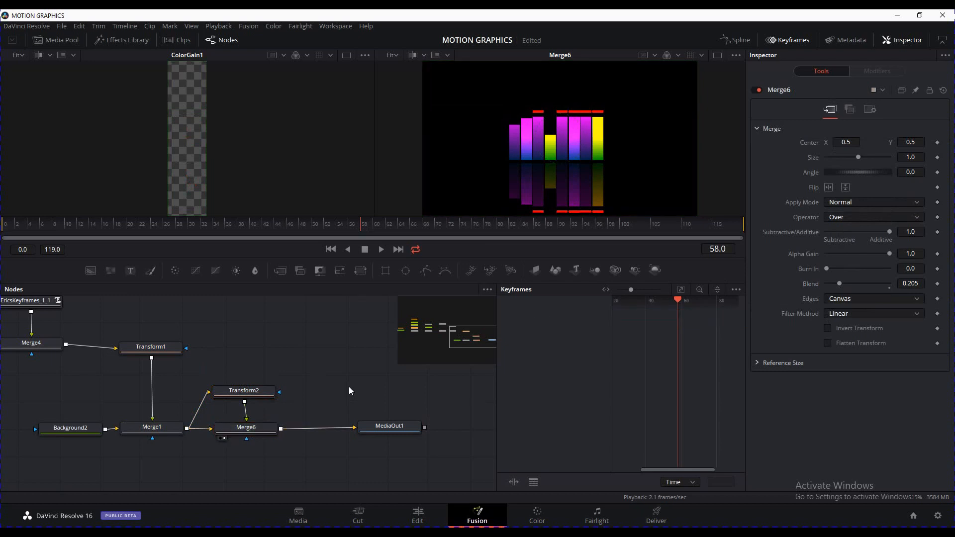
left_click_drag(259, 398, 266, 378)
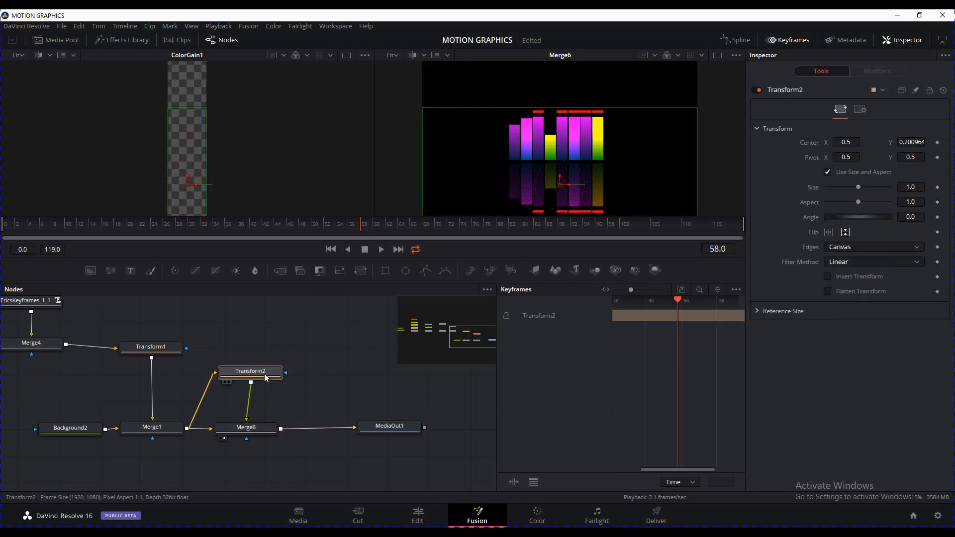
Add a Blur node below Transform2 to soften the reflection
key("shift+space")
type("Transform")
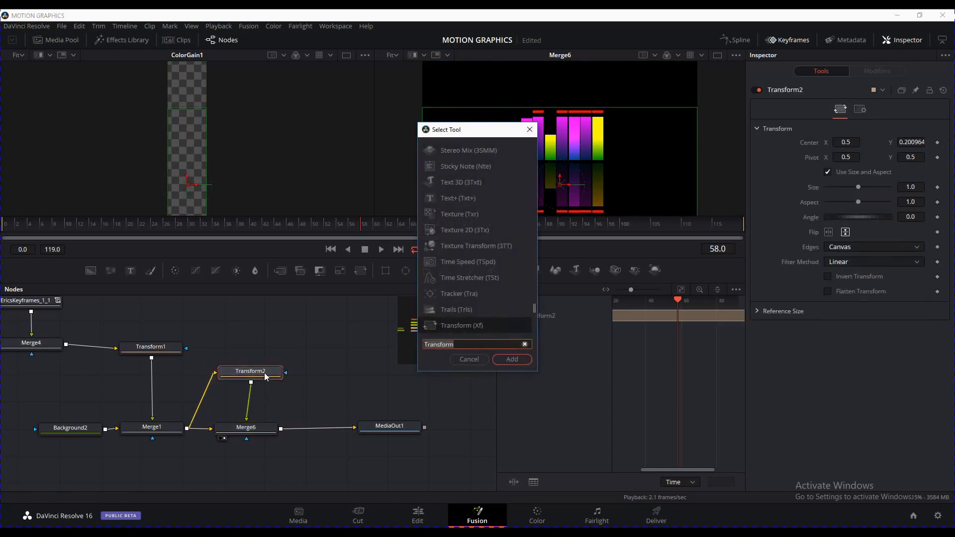
key("BackSpace")
key("BackSpace")
key("BackSpace")
key("BackSpace")
key("BackSpace")
key("BackSpace")
key("BackSpace")
key("BackSpace")
key("BackSpace")
type("Blur")
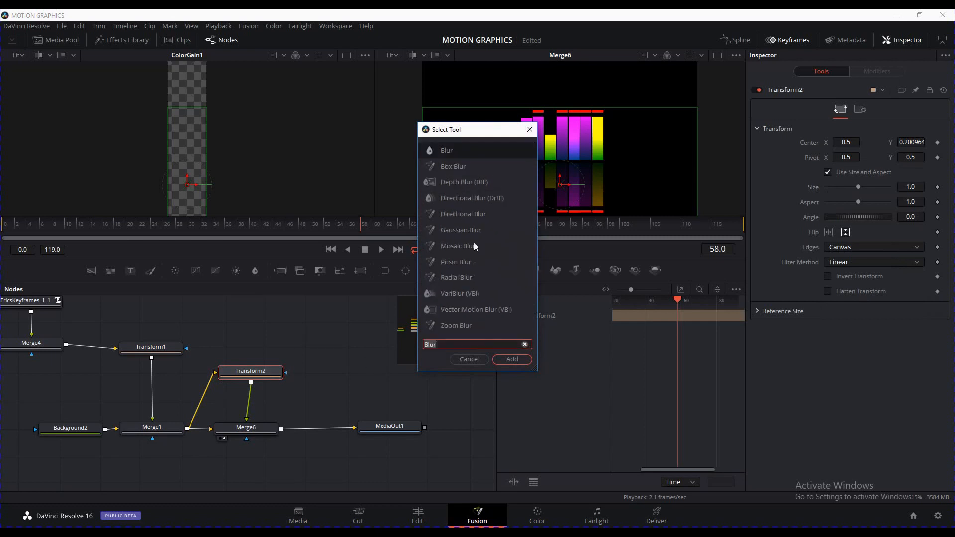
left_click(512, 359)
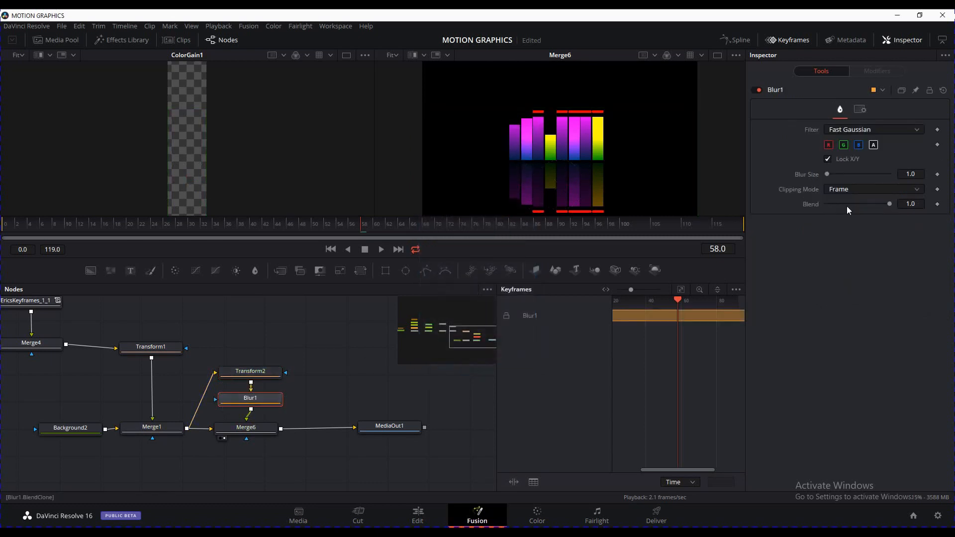
Set the Blur1 Blur Size to 2.0 after trying 4 and a stronger blur
left_click(910, 174)
type("4")
key("Tab")
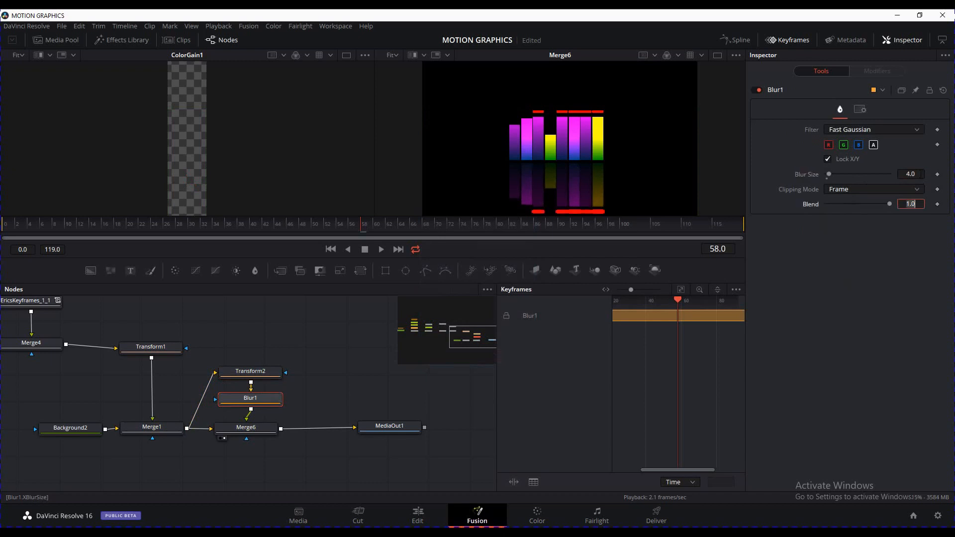
double_click(919, 174)
type("2")
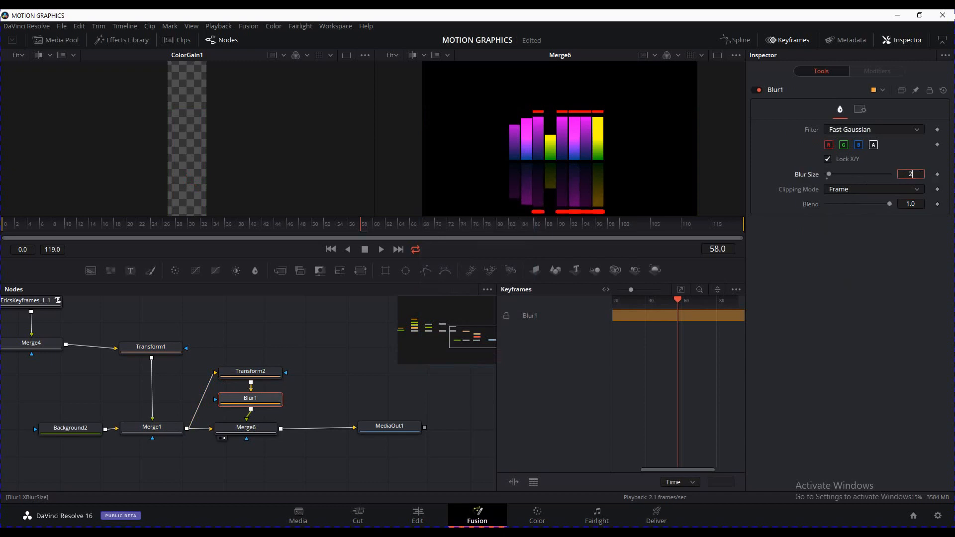
key("Tab")
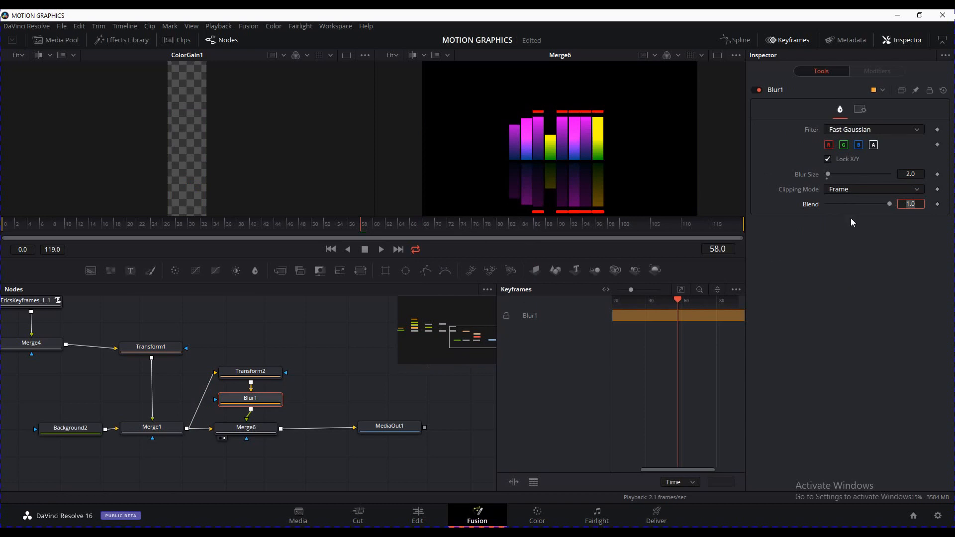
left_click_drag(829, 175, 833, 179)
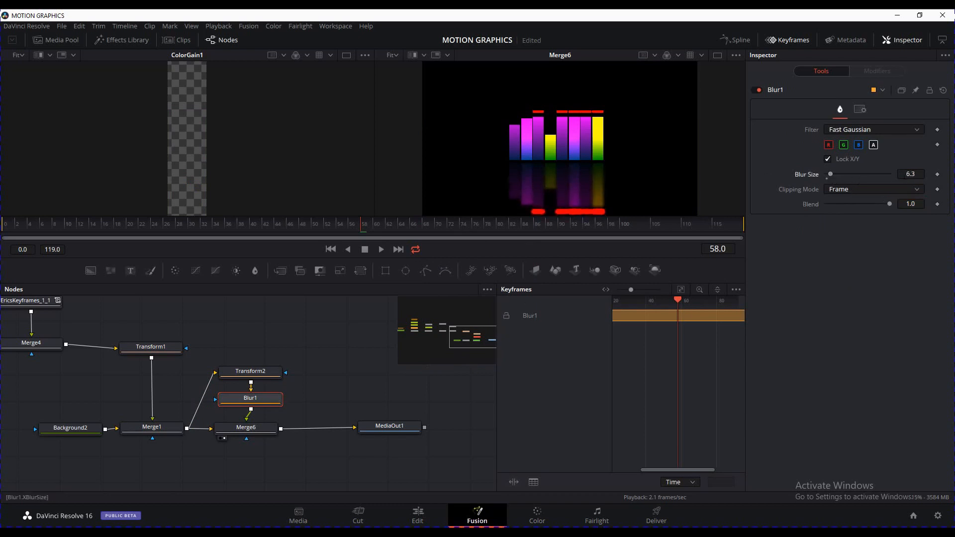
left_click(911, 174)
type("2")
key("Tab")
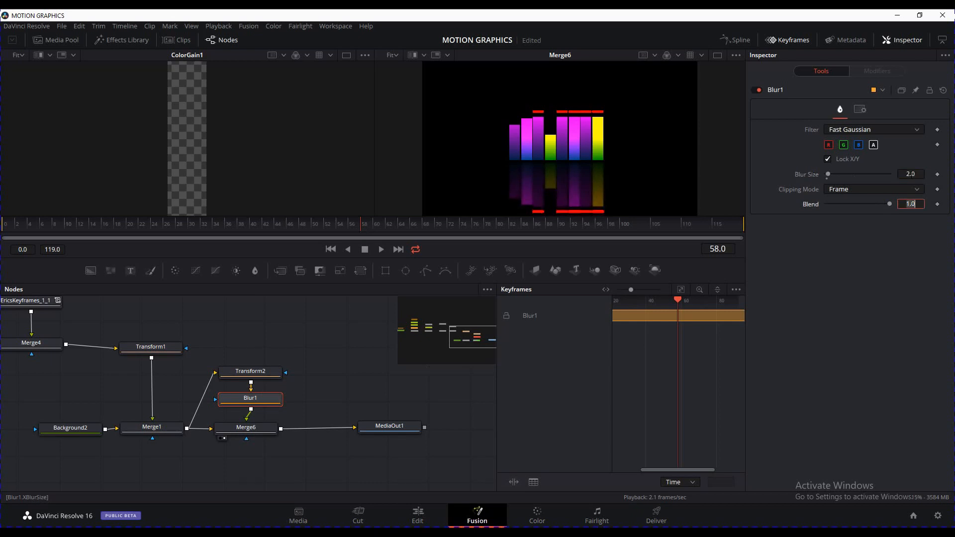
Deselect Blur1 and save the composition
left_click(382, 364)
key("ctrl+s")
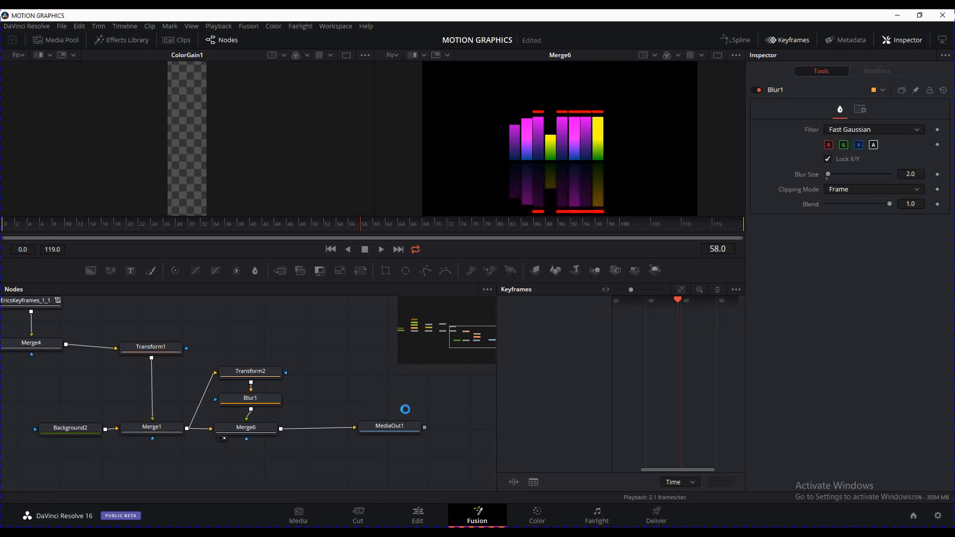
left_click_drag(373, 388, 403, 386)
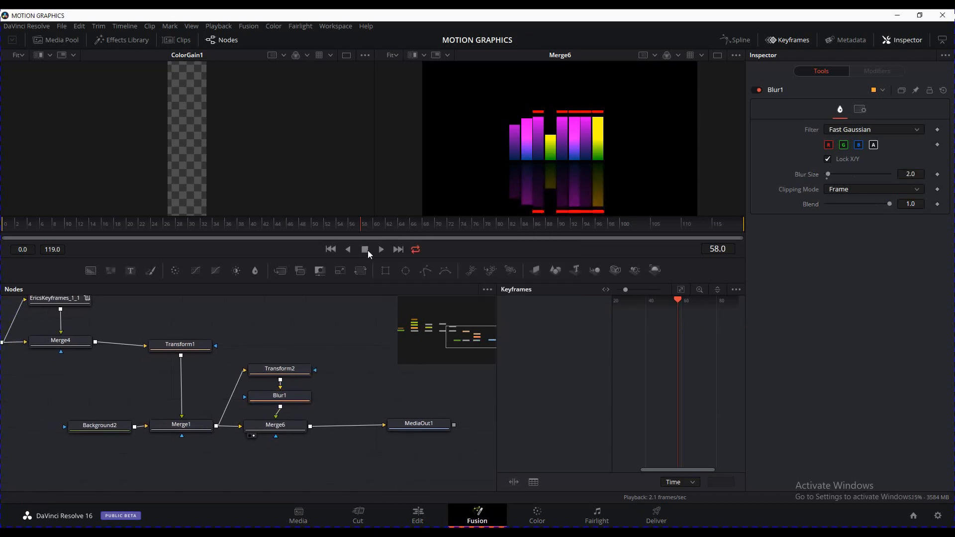
Play the meter-bar animation from the first frame, then stop playback
left_click(330, 250)
left_click(382, 249)
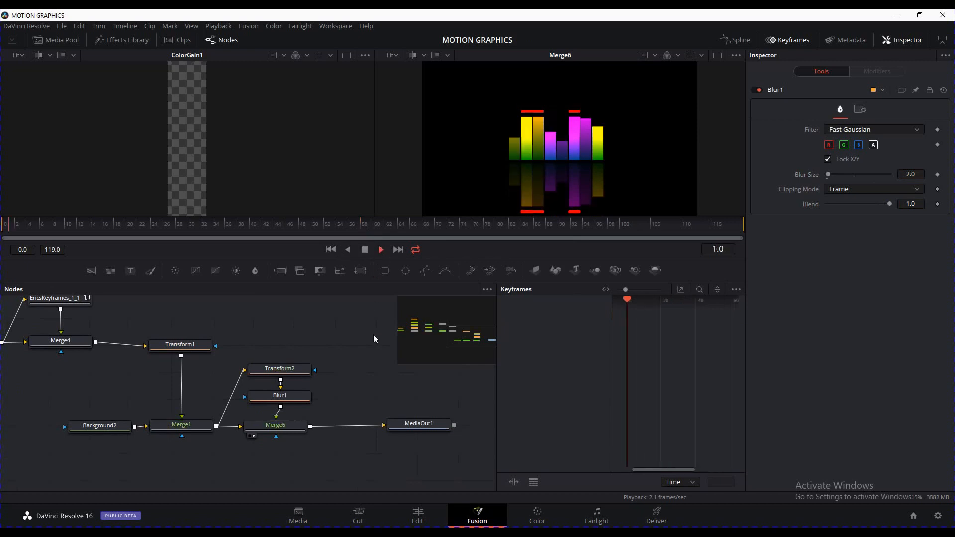
left_click_drag(362, 350, 380, 379)
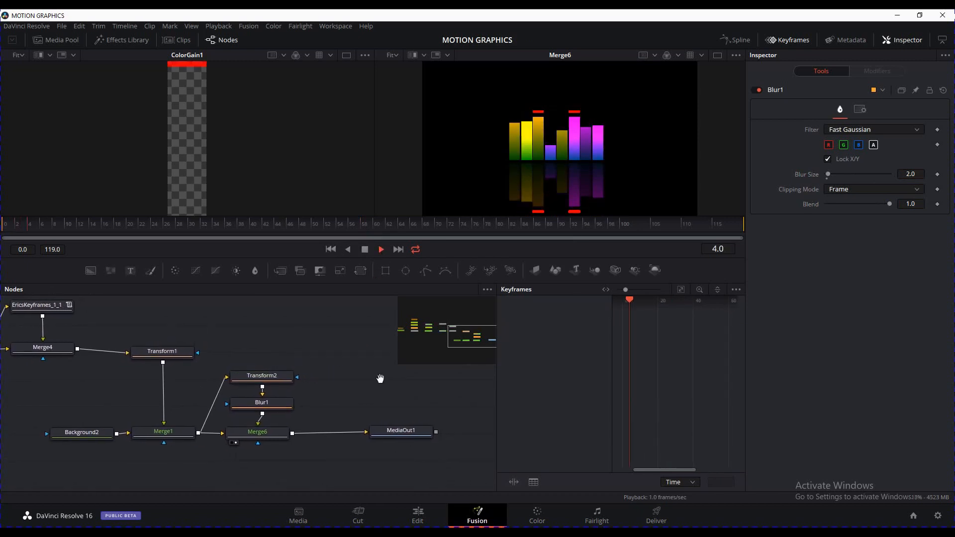
left_click(330, 249)
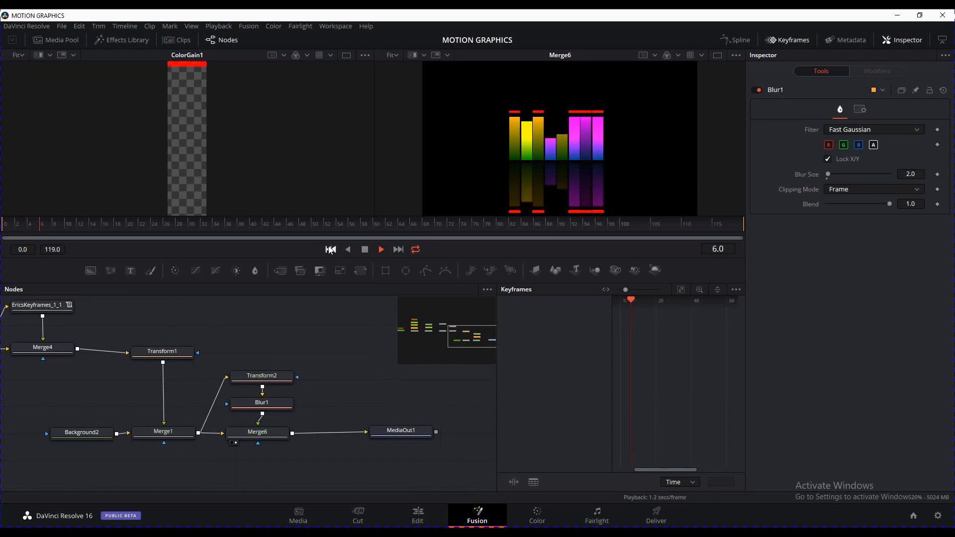
left_click(364, 250)
Move MediaOut1 further right of Merge6 in the node graph
left_click_drag(352, 370, 298, 365)
left_click_drag(339, 428, 375, 429)
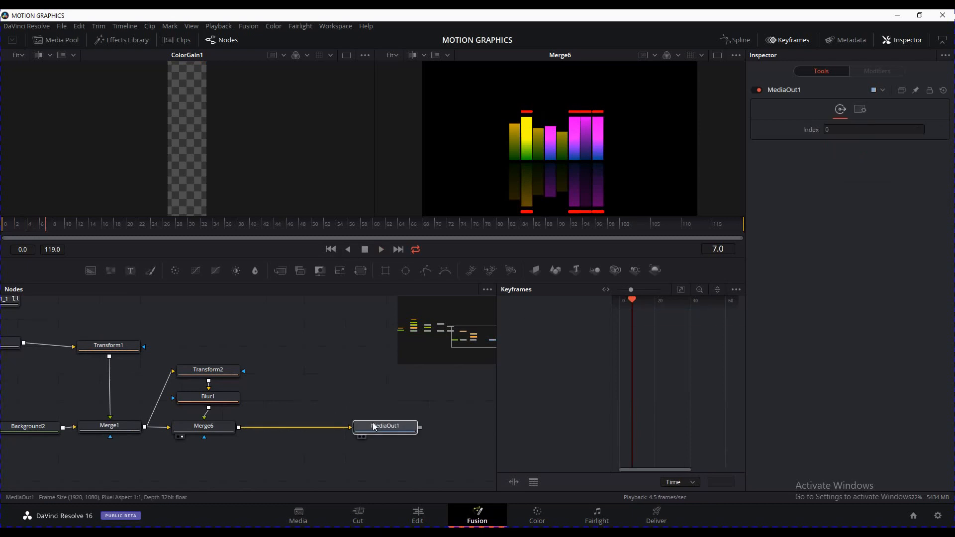
mouse_move(318, 391)
left_mouse_down()
mouse_move(327, 389)
mouse_move(322, 399)
left_mouse_up()
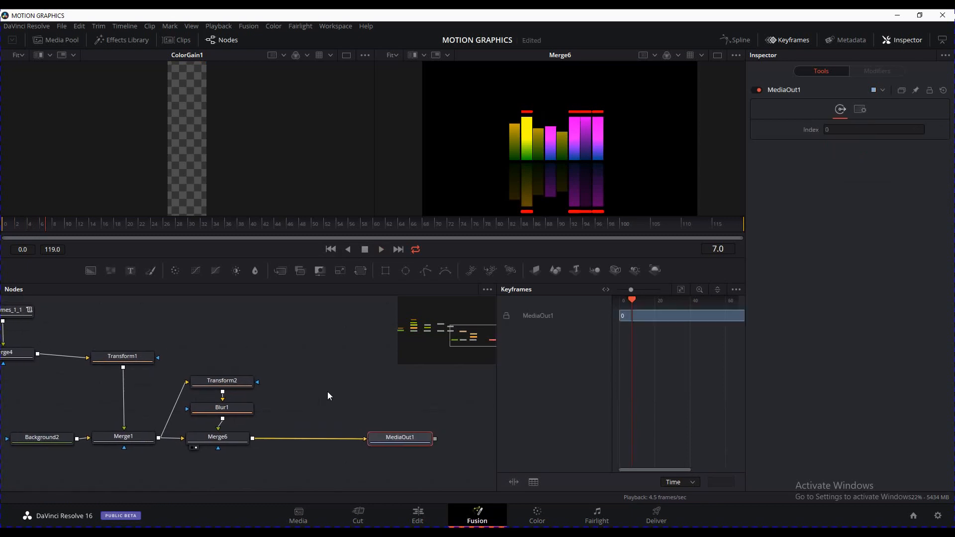
left_click(329, 396)
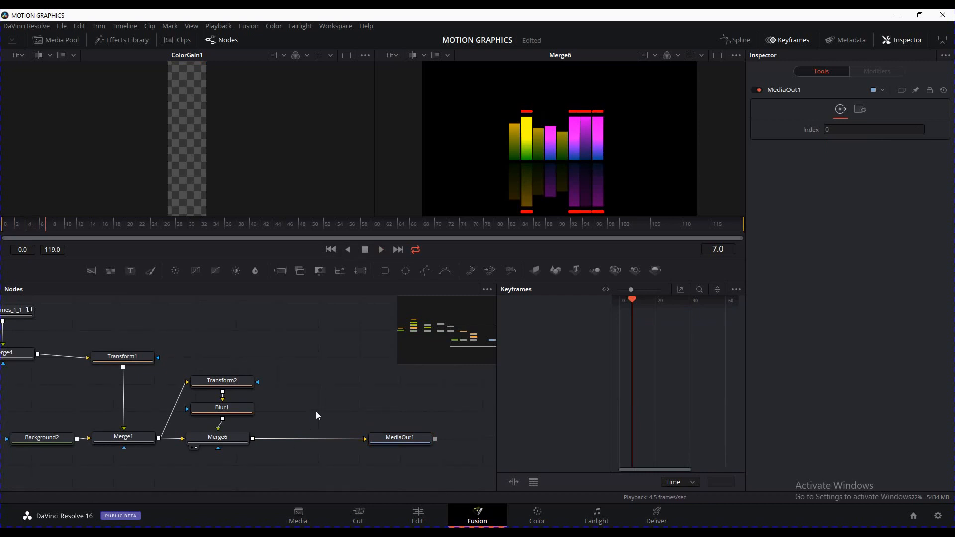
Insert a Transform3 node between Merge6 and MediaOut1
key("shift+space")
type("tra")
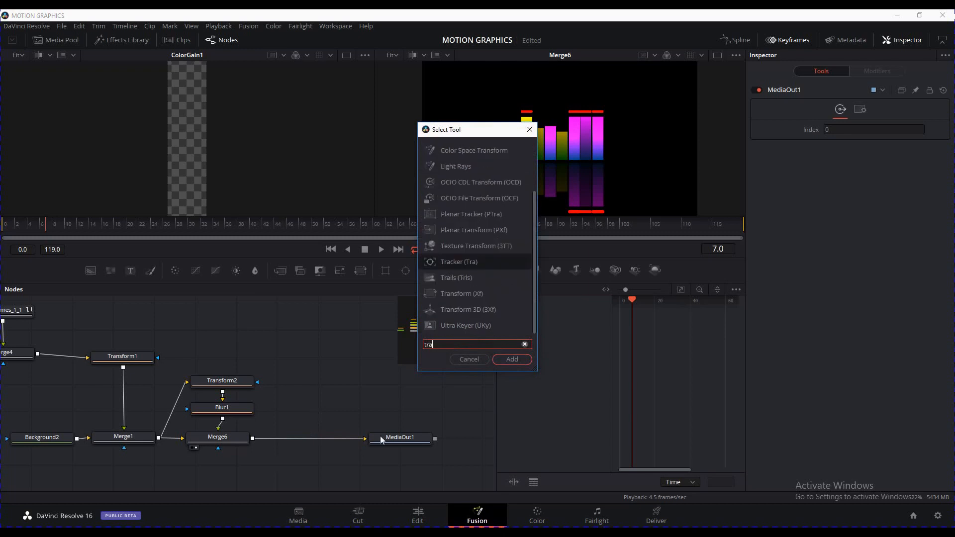
left_click(475, 295)
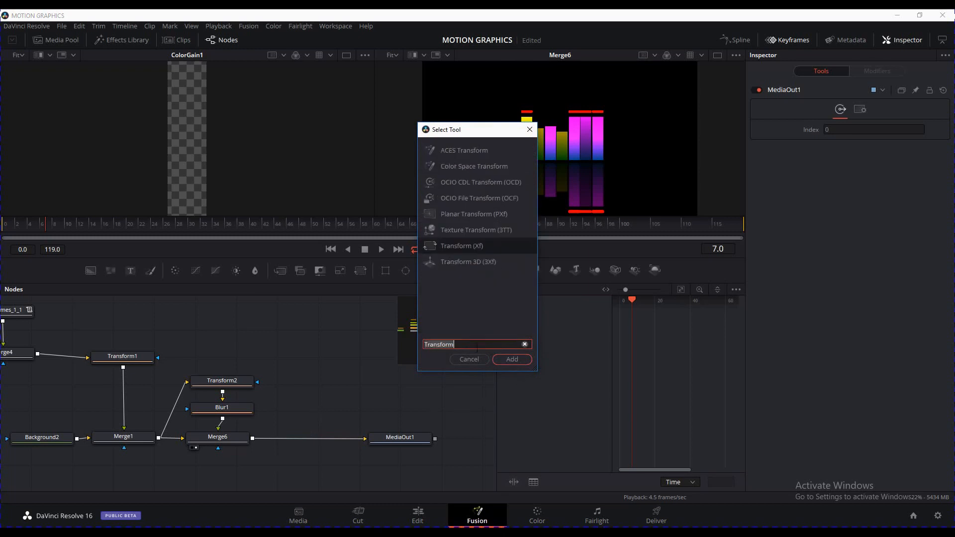
left_click(512, 360)
left_click_drag(332, 393, 311, 438)
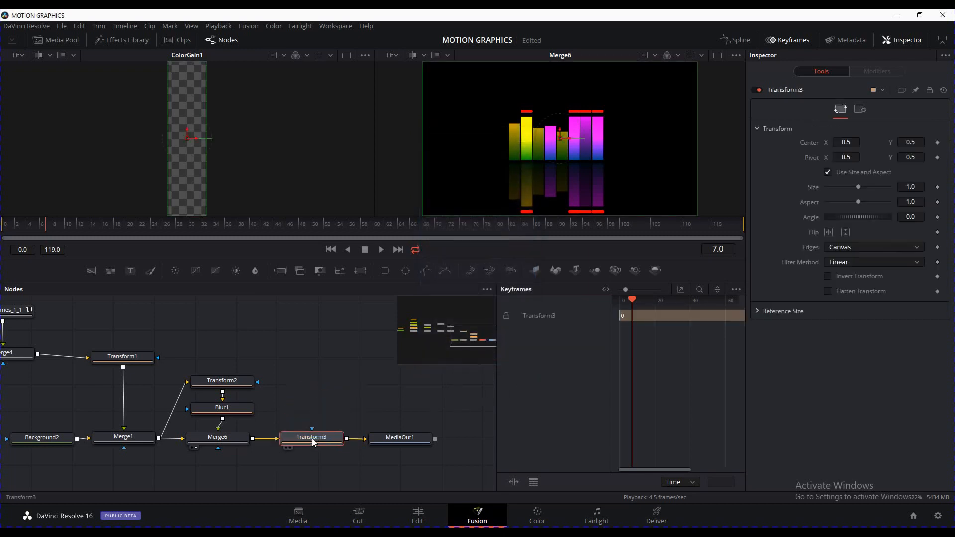
Cache Transform3 to disk and pre-render the comp
right_click(318, 439)
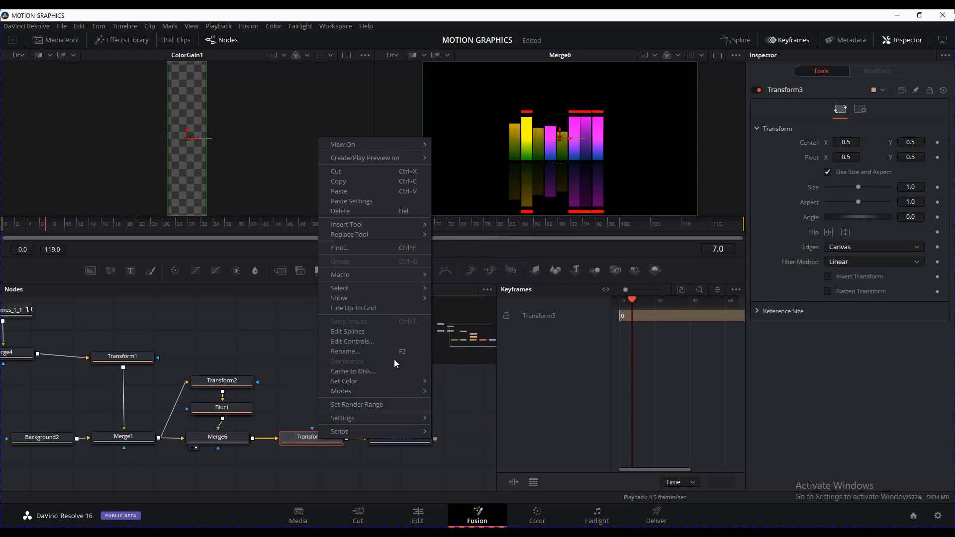
left_click(389, 371)
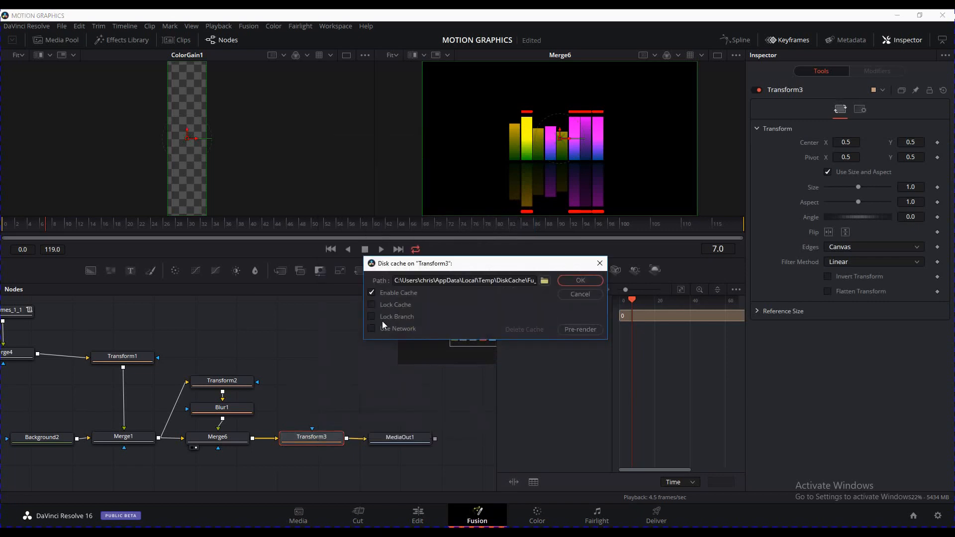
left_click(587, 329)
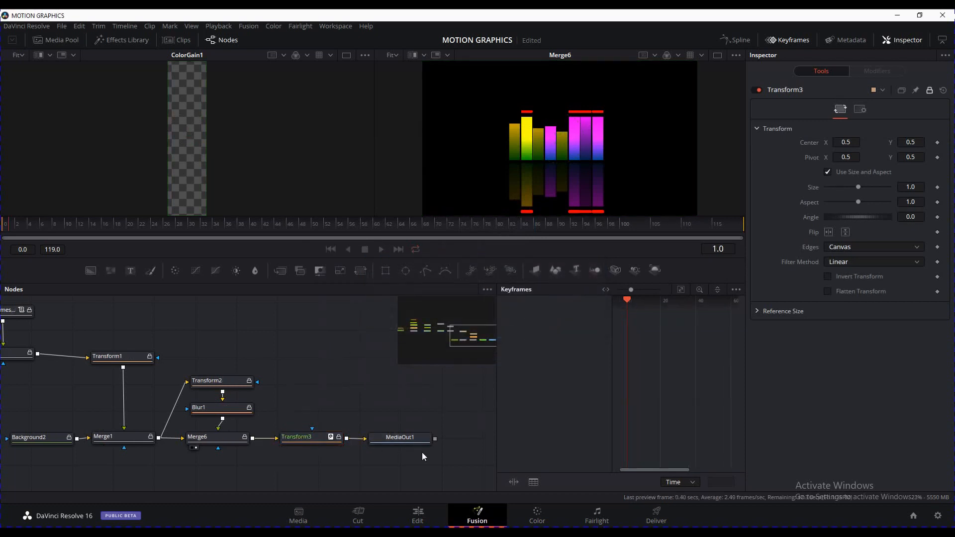
On the Edit page, jump Timeline 2 to 01:00:09:22 and select the second Fusion Composition clip
left_click(431, 512)
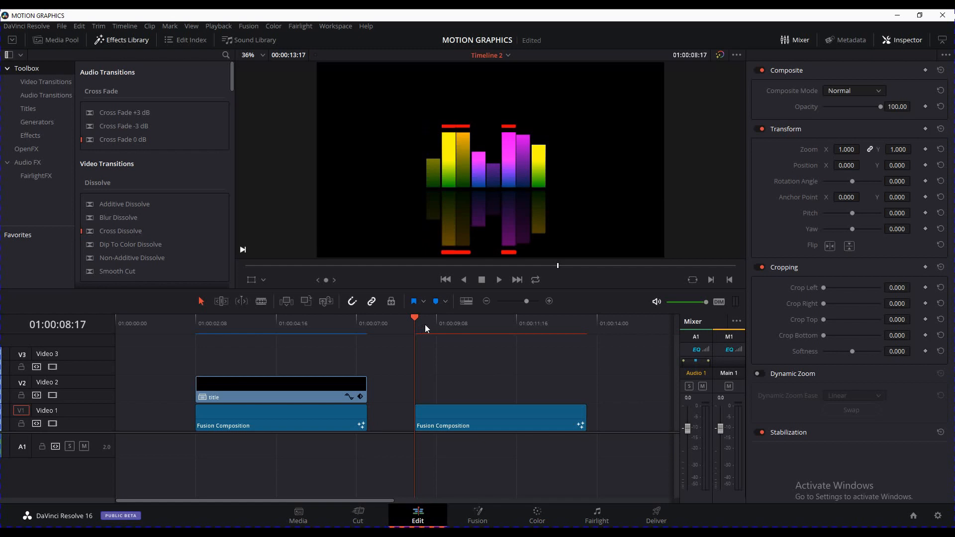
left_click(456, 328)
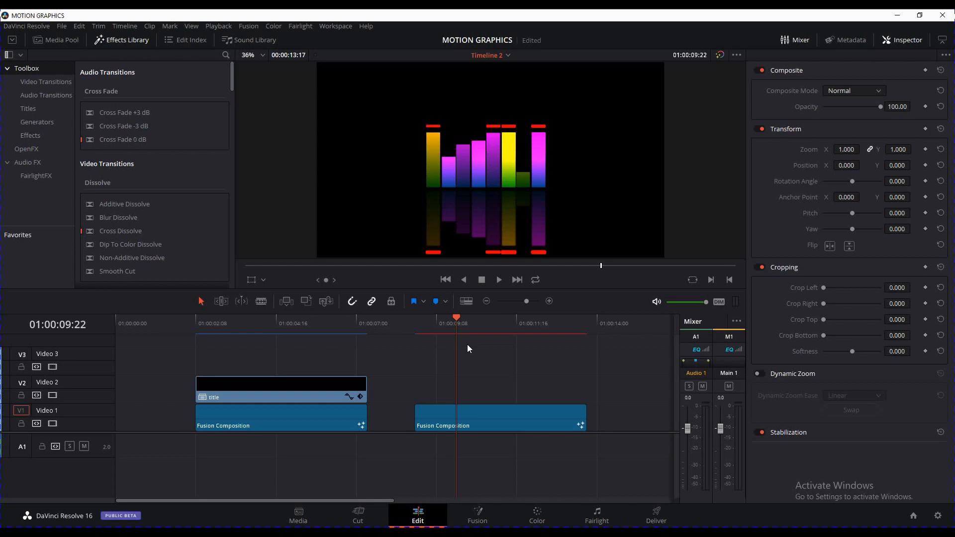
left_click(513, 415)
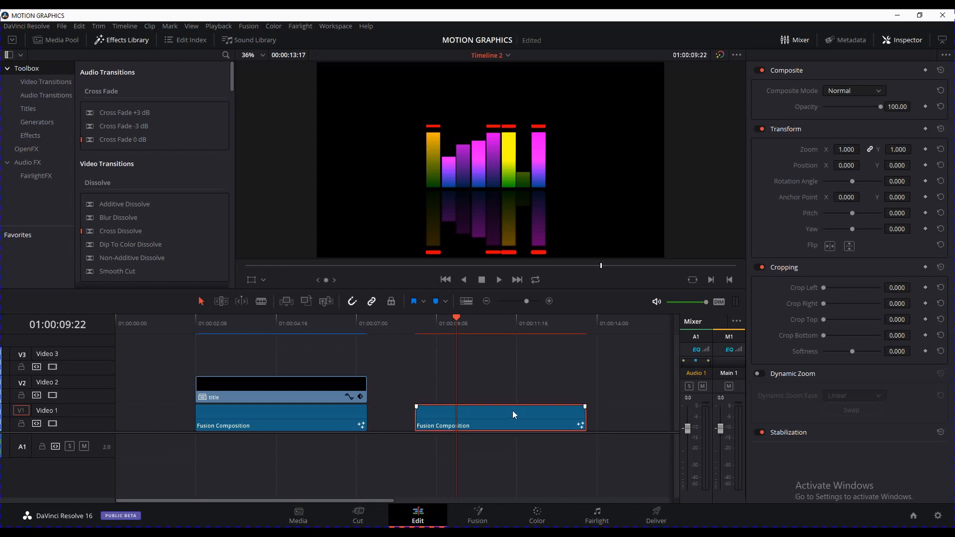